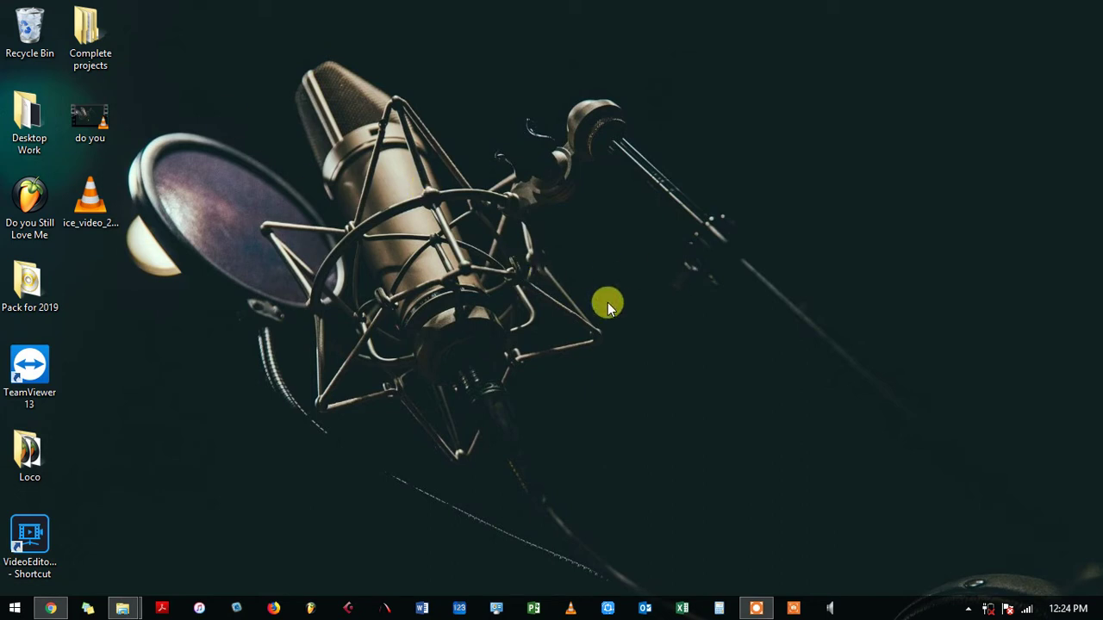
Step: Open the "Do you Still Love Me" project from the desktop and clear the plugin windows off the playlist
double_click(24, 207)
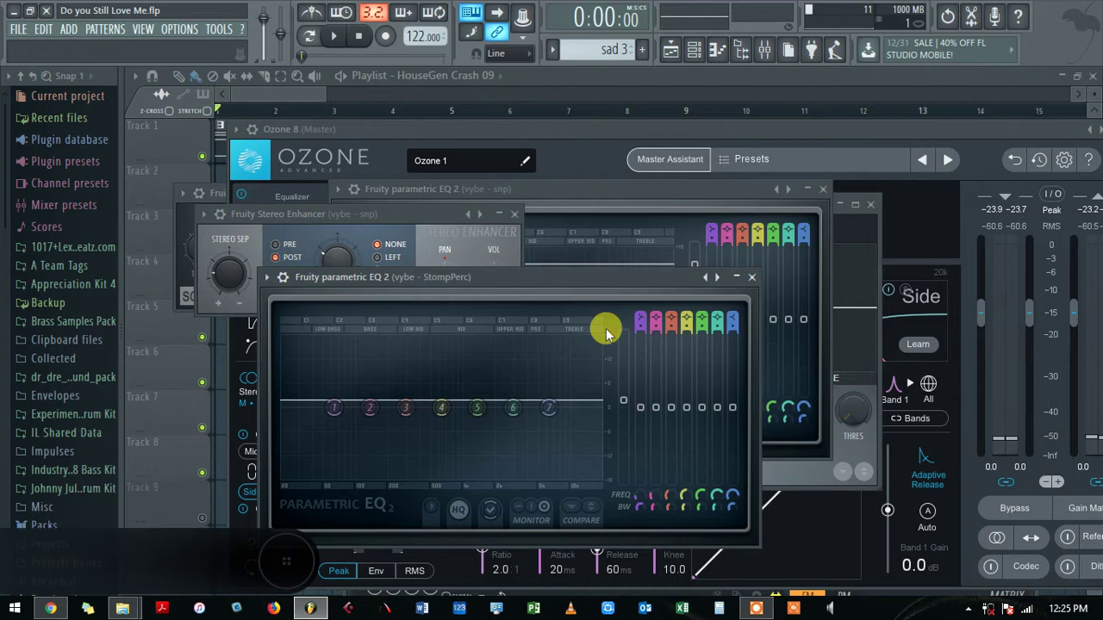
left_click(264, 94)
Step: Review the audio device and mixer settings, leaving them as they are
left_click(201, 31)
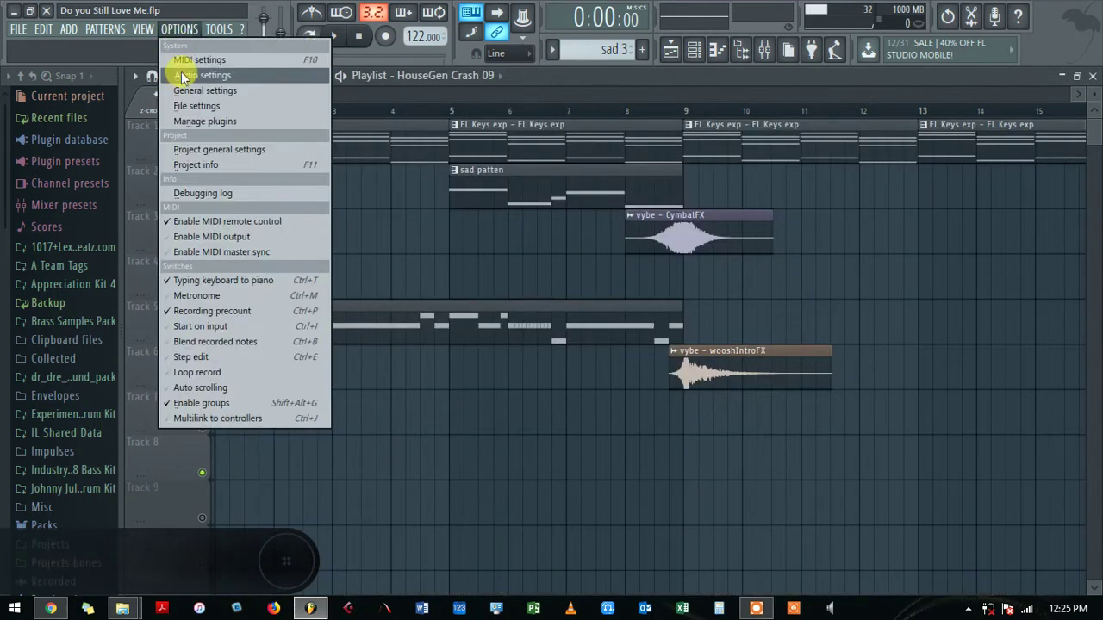
left_click(185, 74)
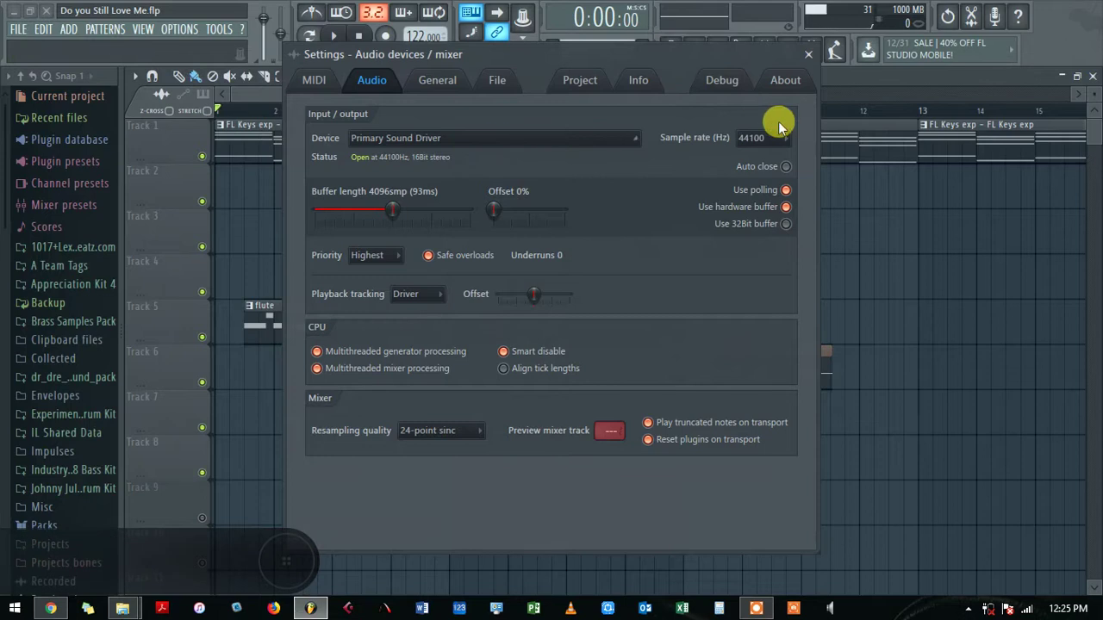
left_click(804, 55)
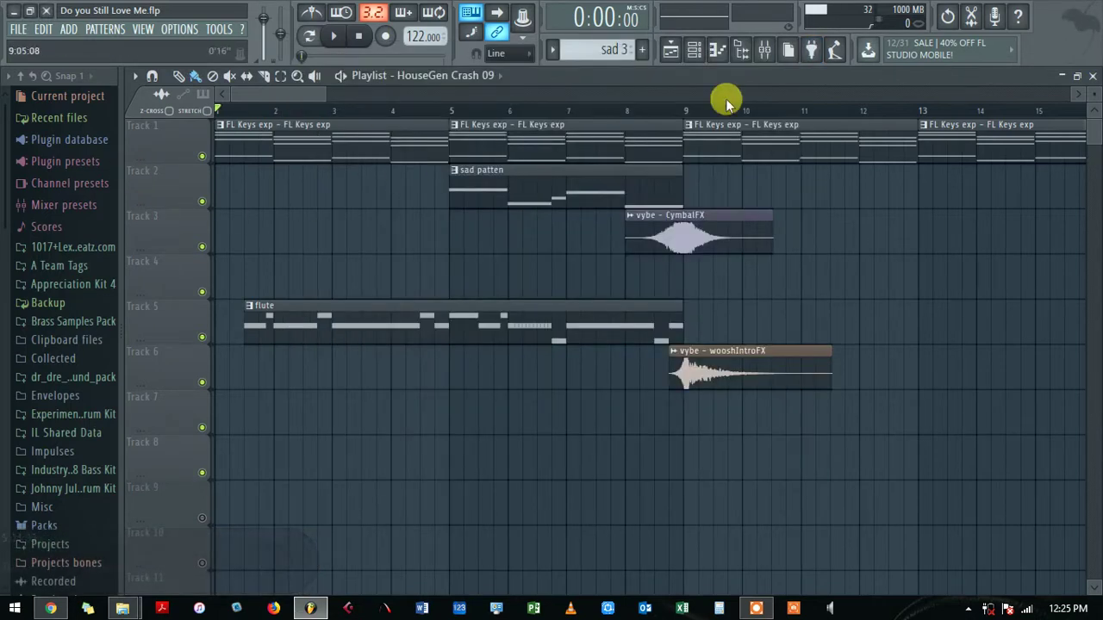
Step: Show the channel rack with the pattern "FL Keys exp - FL Keys exp" and look at its FL Keys instrument
left_click(552, 49)
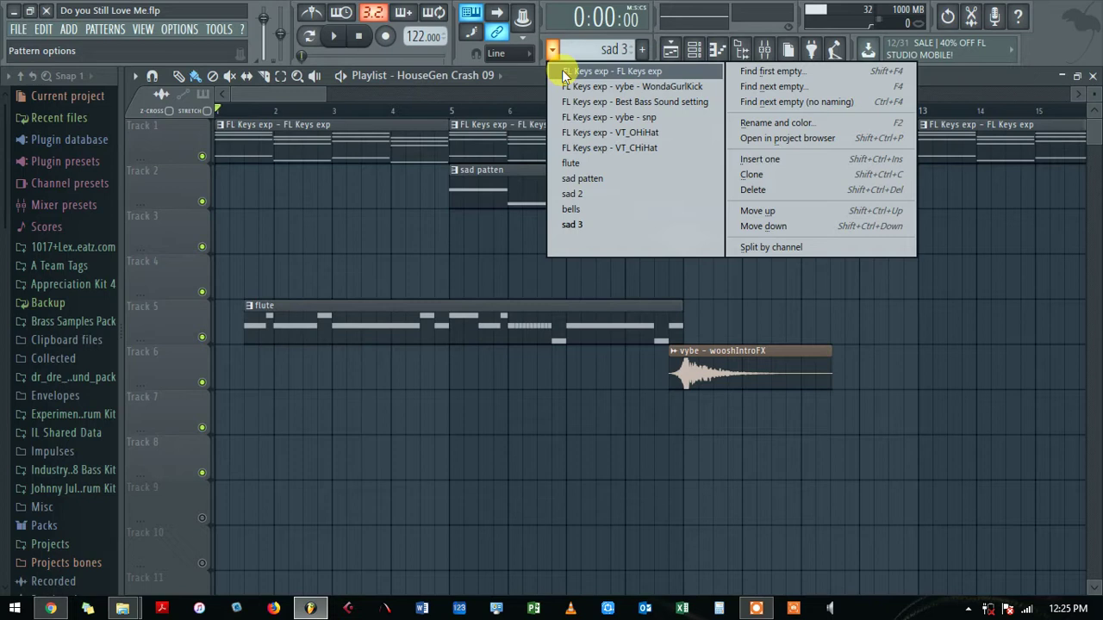
left_click(694, 50)
left_click(694, 49)
left_click(694, 50)
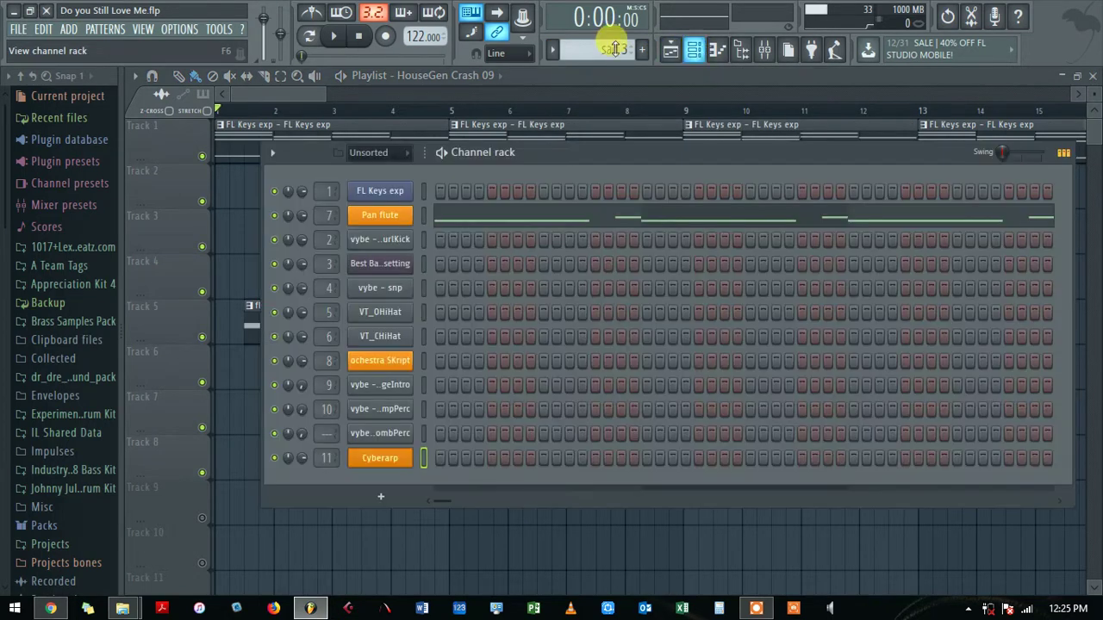
left_click(554, 50)
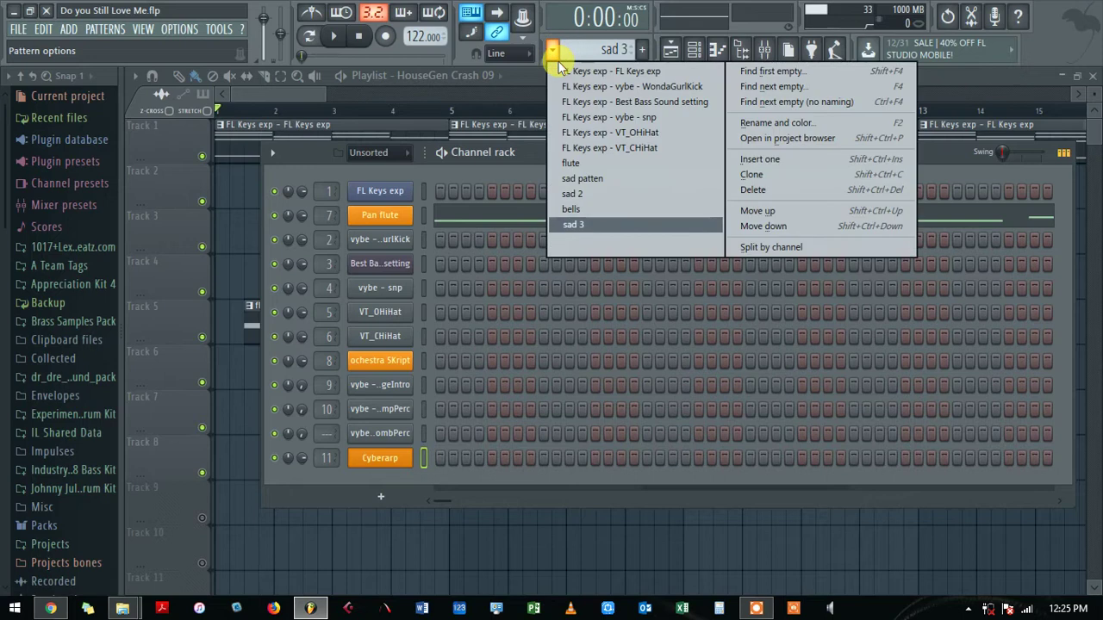
left_click(560, 69)
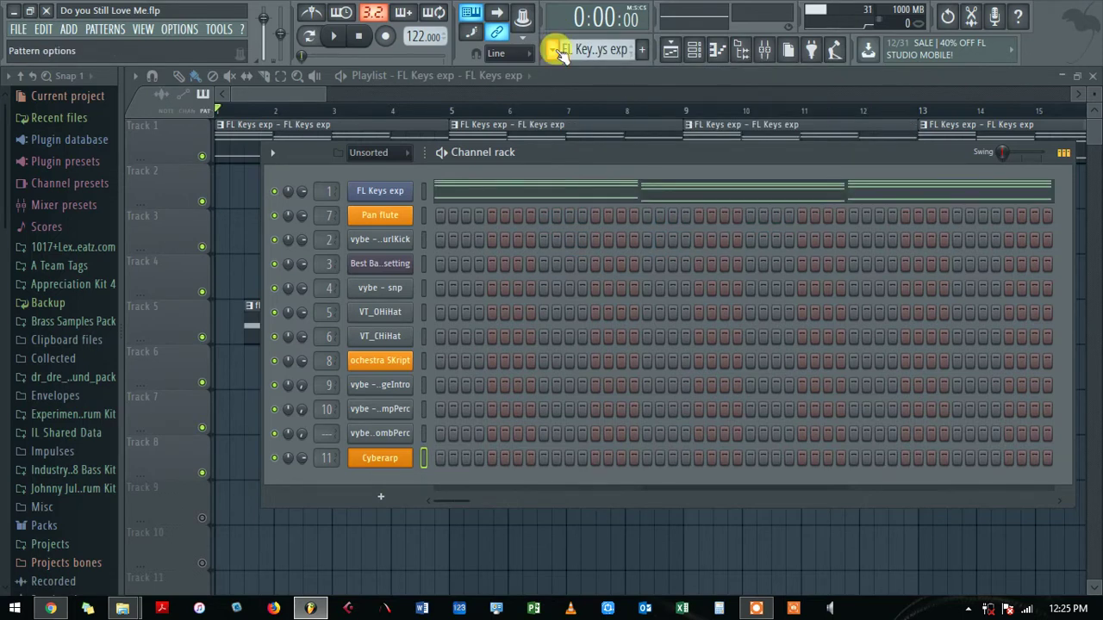
left_click(380, 190)
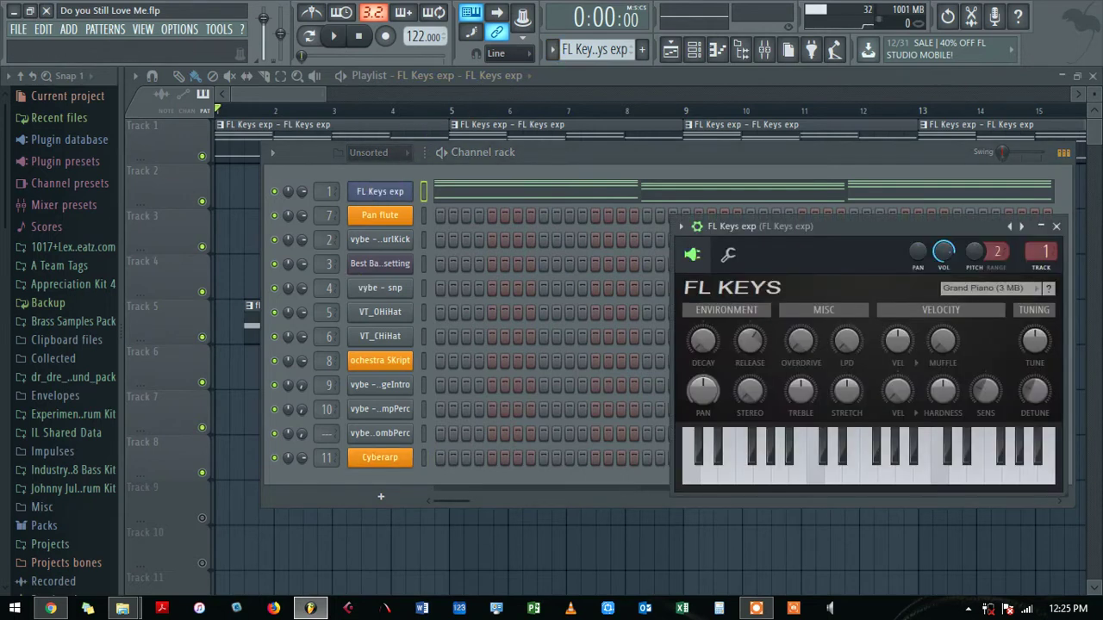
left_click(543, 162)
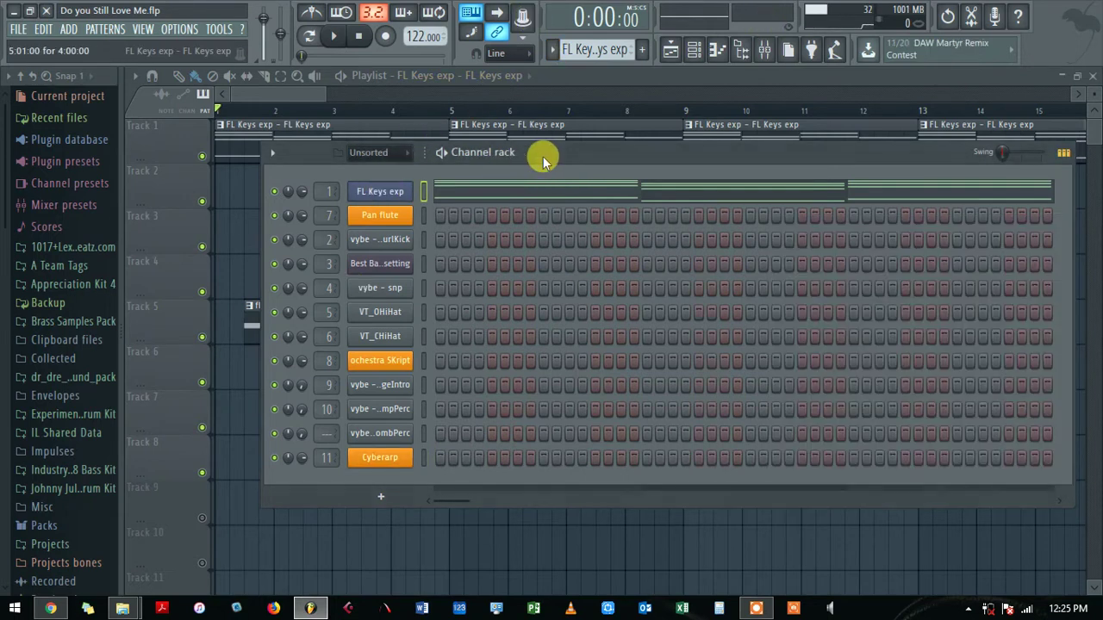
Step: Examine the playlist arrangement from its start to the last clips around bar 113
left_click(554, 50)
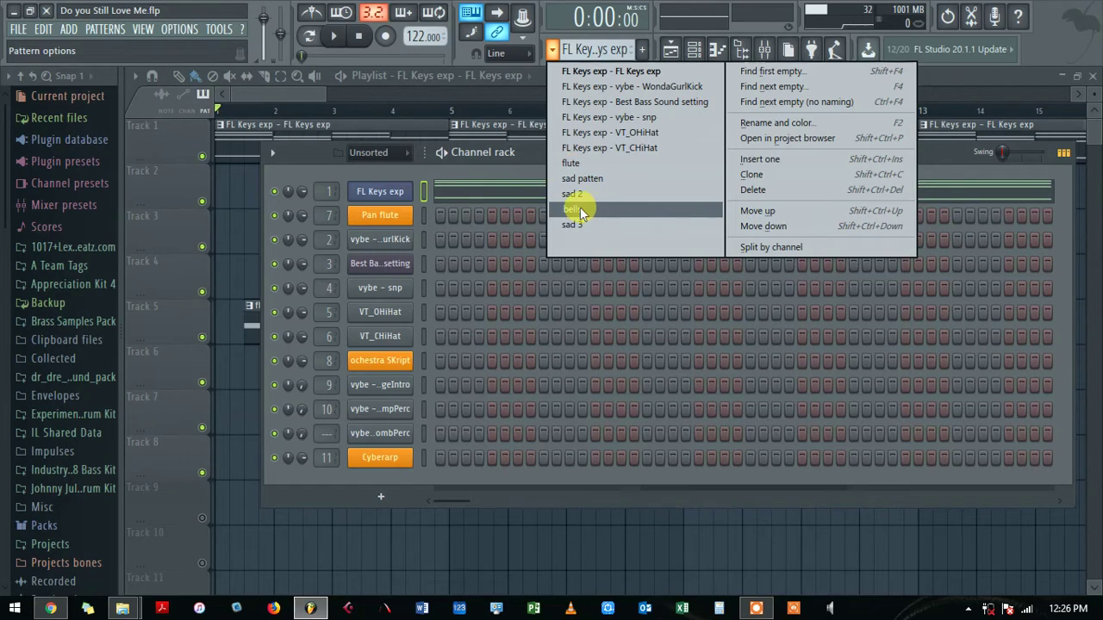
left_click(671, 51)
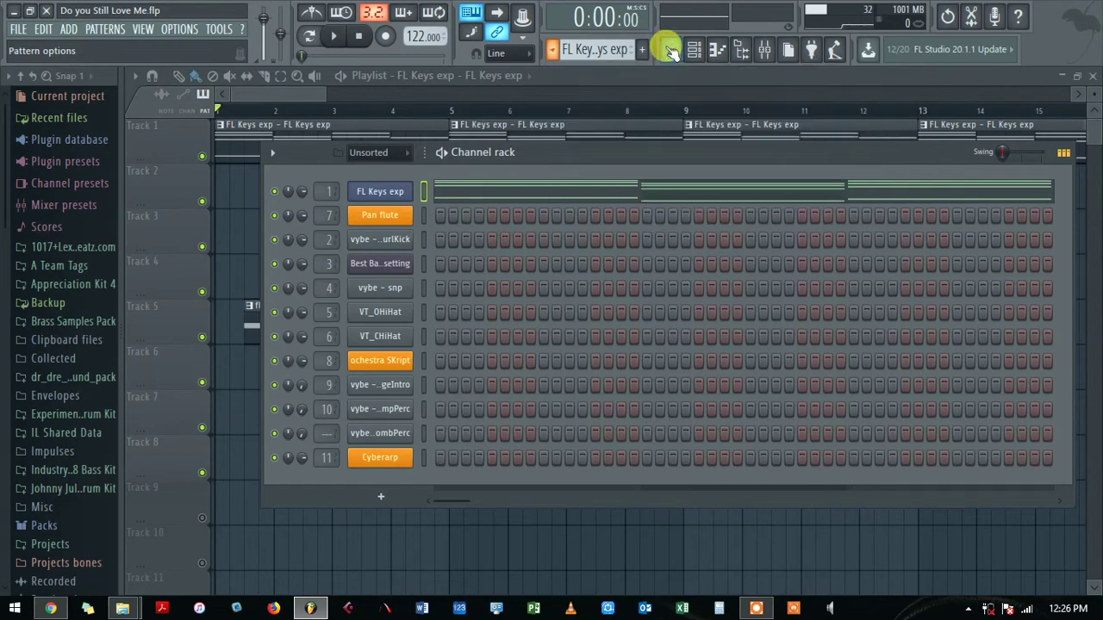
left_click(671, 52)
left_click_drag(296, 93, 958, 81)
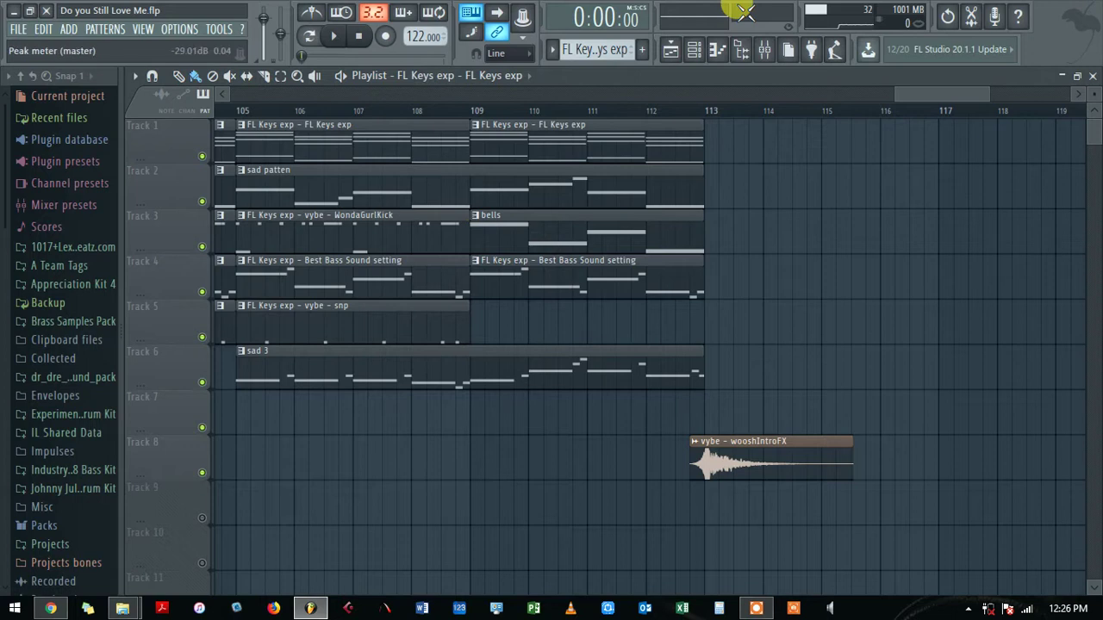
left_click(695, 50)
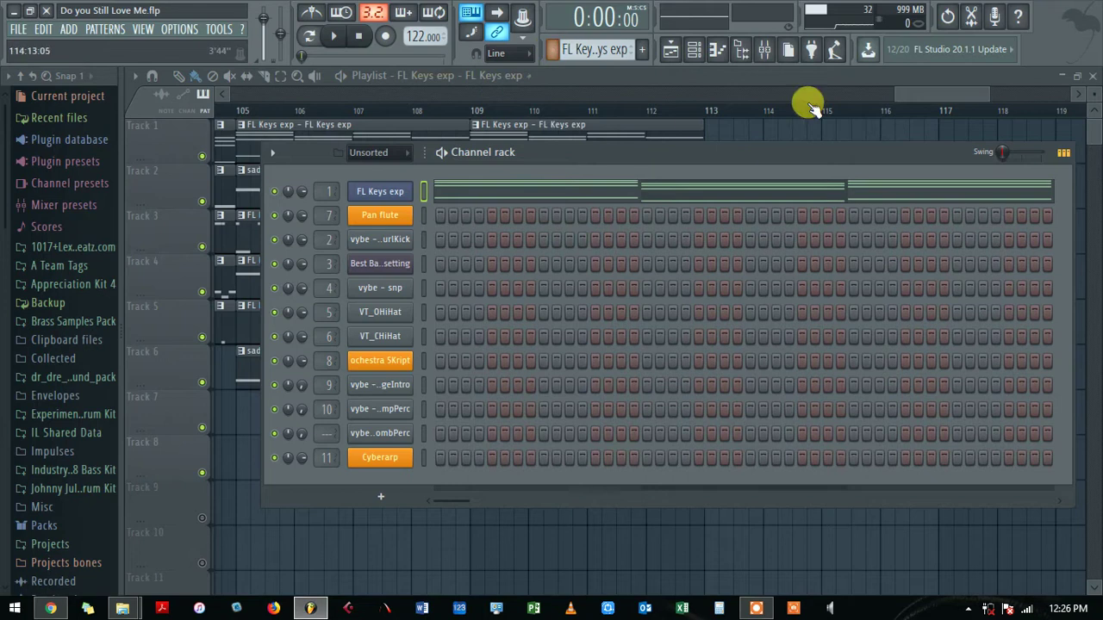
left_click_drag(931, 102, 112, 74)
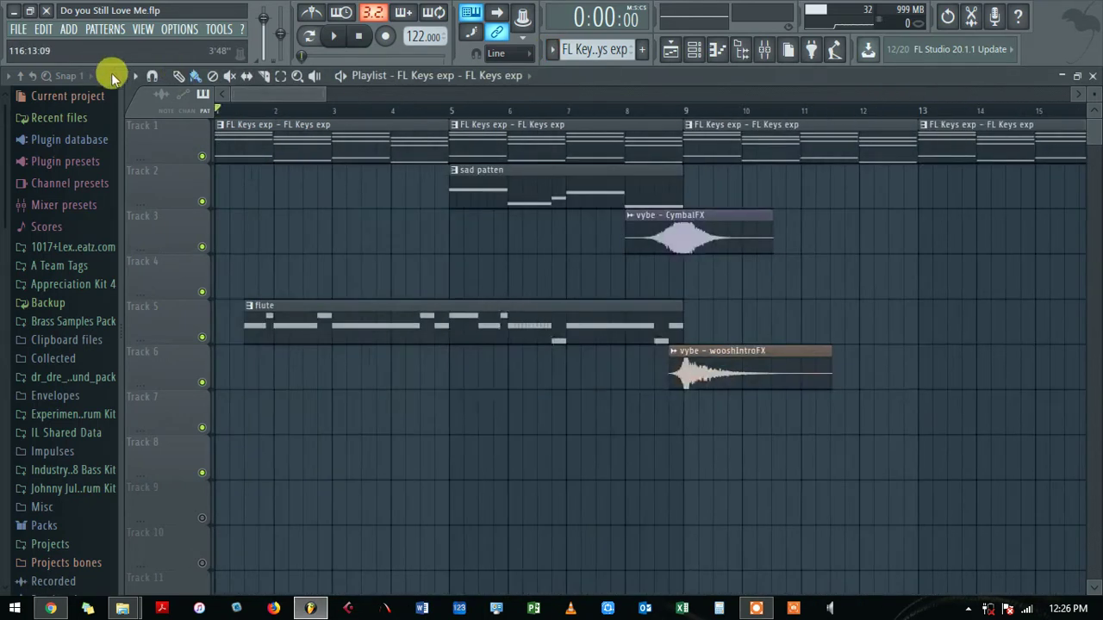
Step: Open the FL Keys exp notes in the piano roll, set playback to pattern mode and bring all four bars into view
left_click(699, 47)
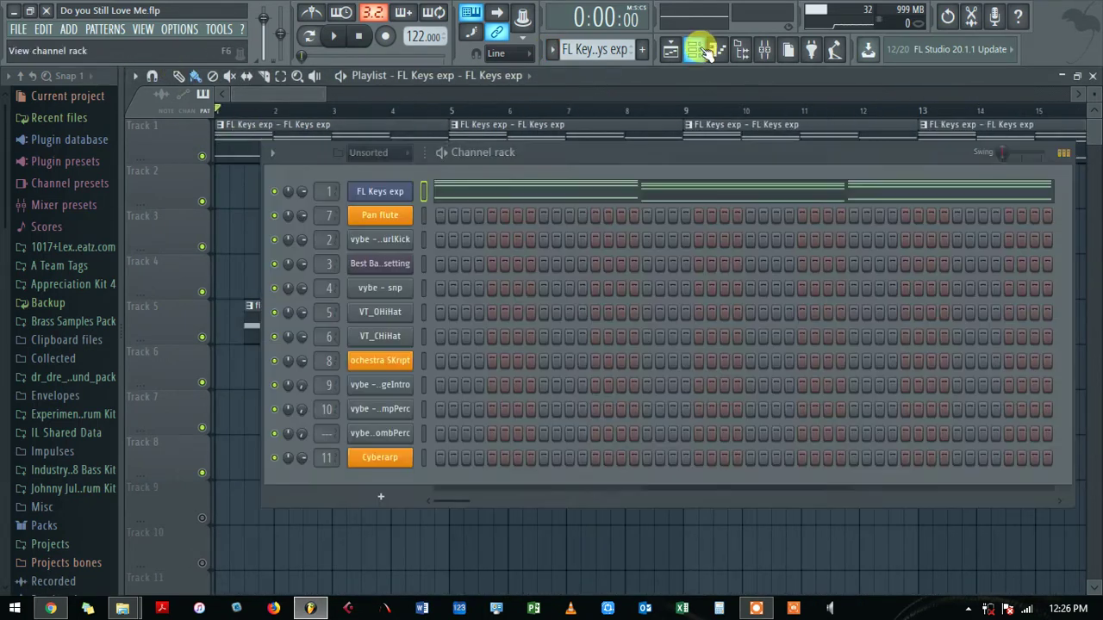
left_click(460, 196)
left_click(308, 36)
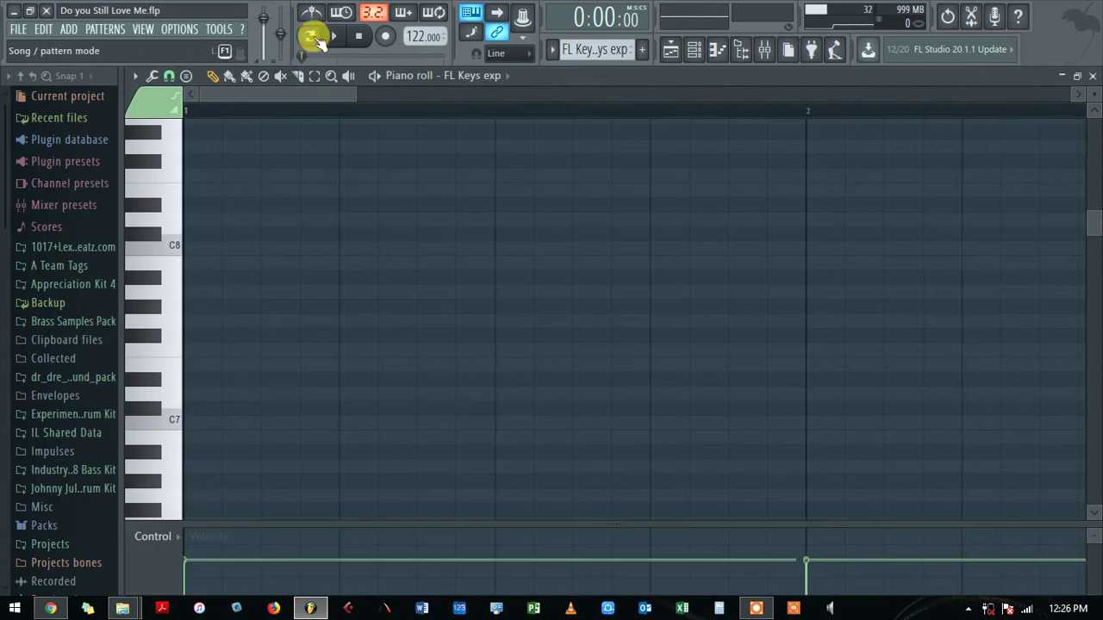
left_click_drag(354, 96, 263, 88)
left_click_drag(353, 97, 764, 95)
scroll(284, 379, "down", 4)
scroll(263, 349, "down", 5)
Step: Audition single keys of the first chord, and play the FL Keys chord pattern for a few seconds
left_click(170, 339)
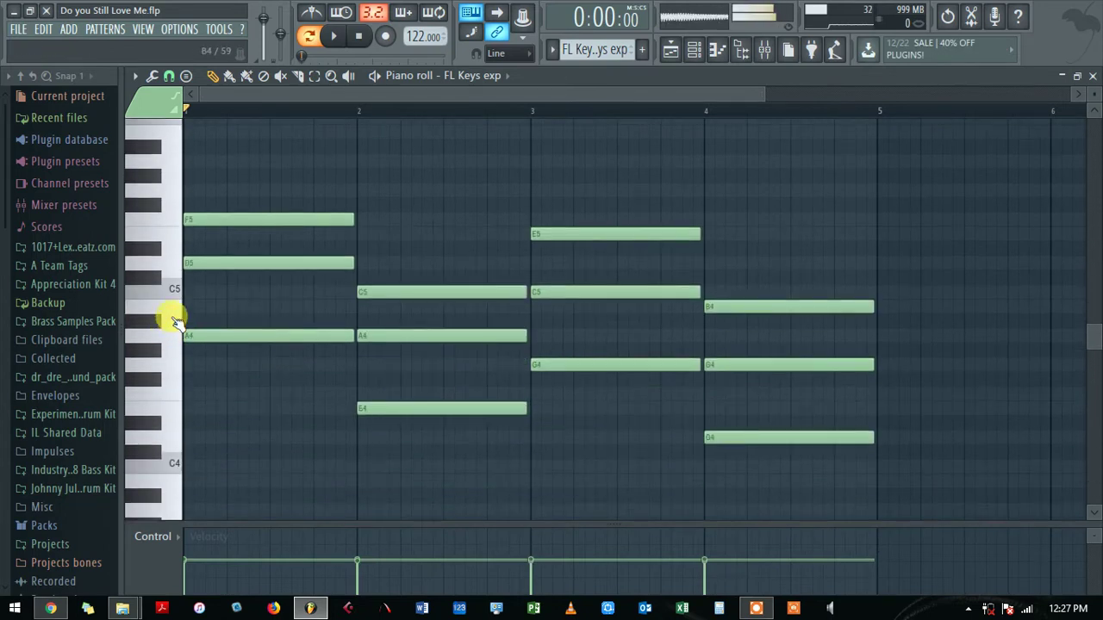
left_click(183, 250)
left_click(177, 228)
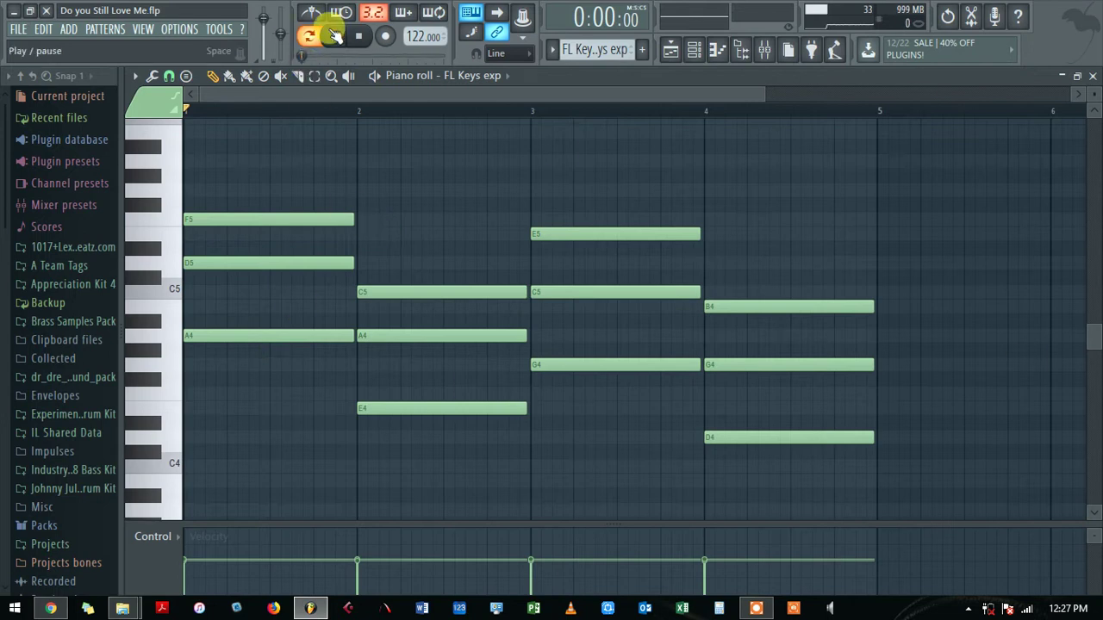
left_click(340, 37)
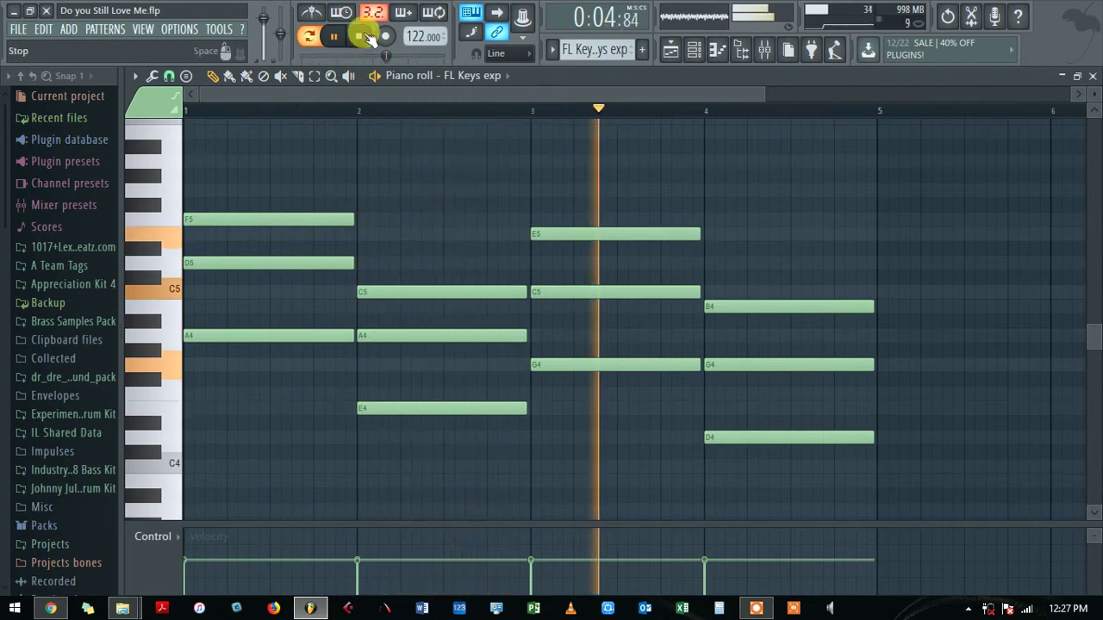
left_click(366, 37)
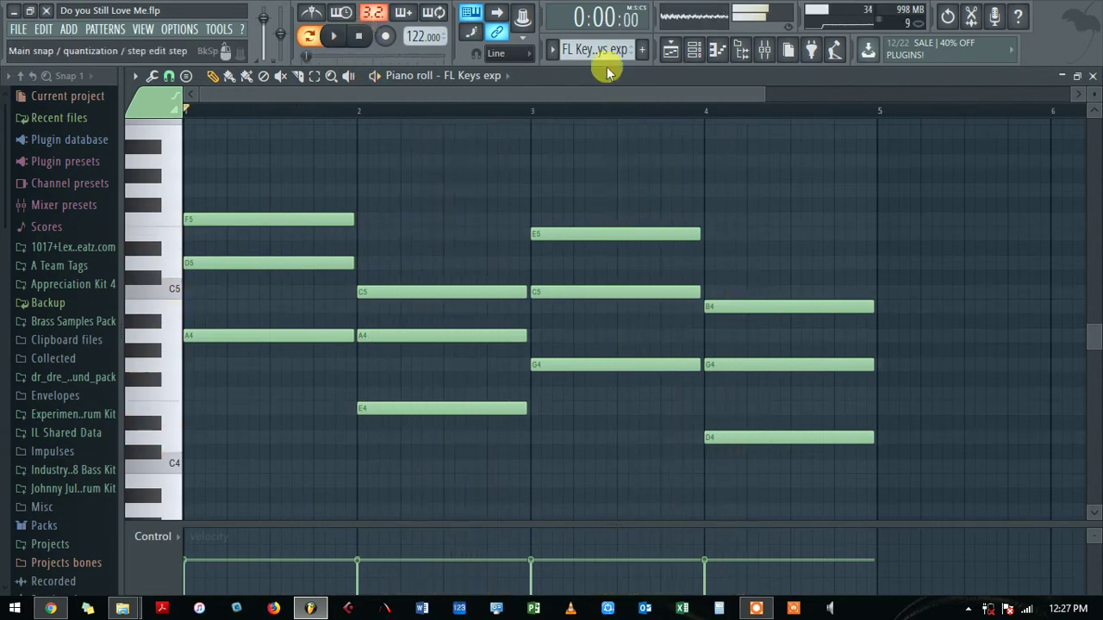
Step: Switch the channel rack to the "FL Keys exp - vybe - WondaGurlKick" pattern and play it
left_click(692, 48)
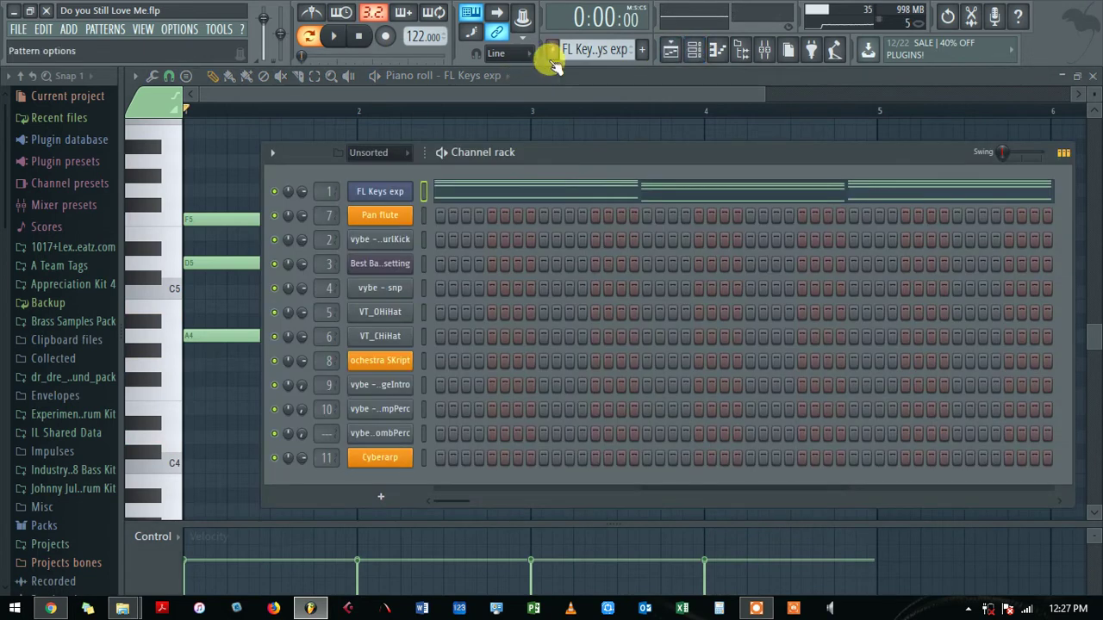
left_click(552, 49)
left_click(562, 89)
left_click(333, 36)
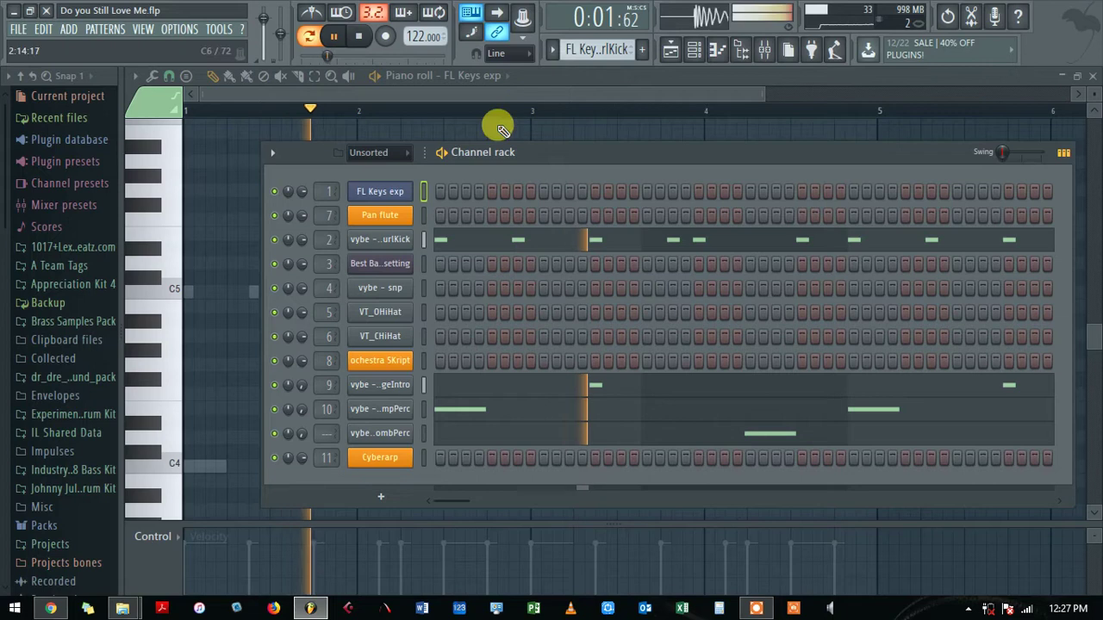
Step: Select the "FL Keys exp - Best Bass Sound setting" pattern and view its bass notes in the piano roll
left_click(555, 52)
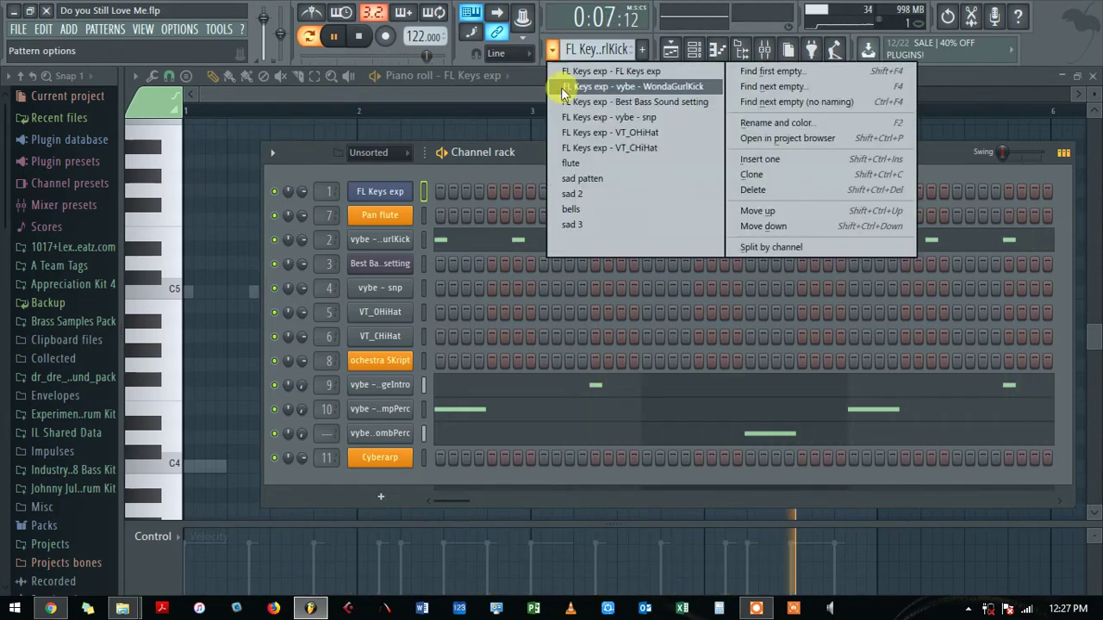
left_click(609, 104)
left_click(510, 260)
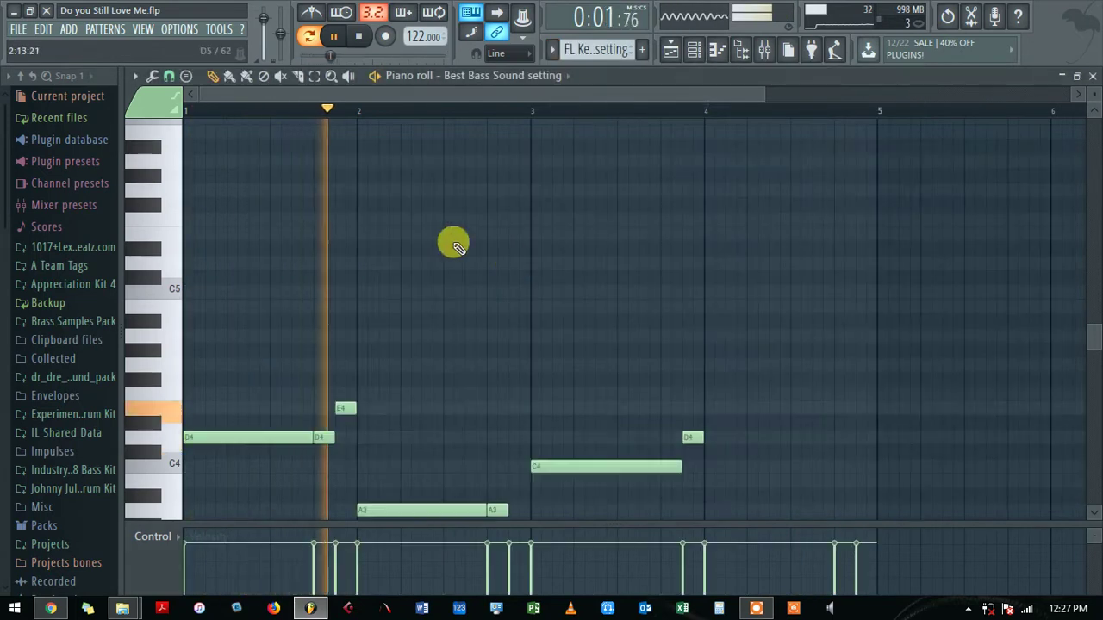
scroll(270, 403, "down", 3)
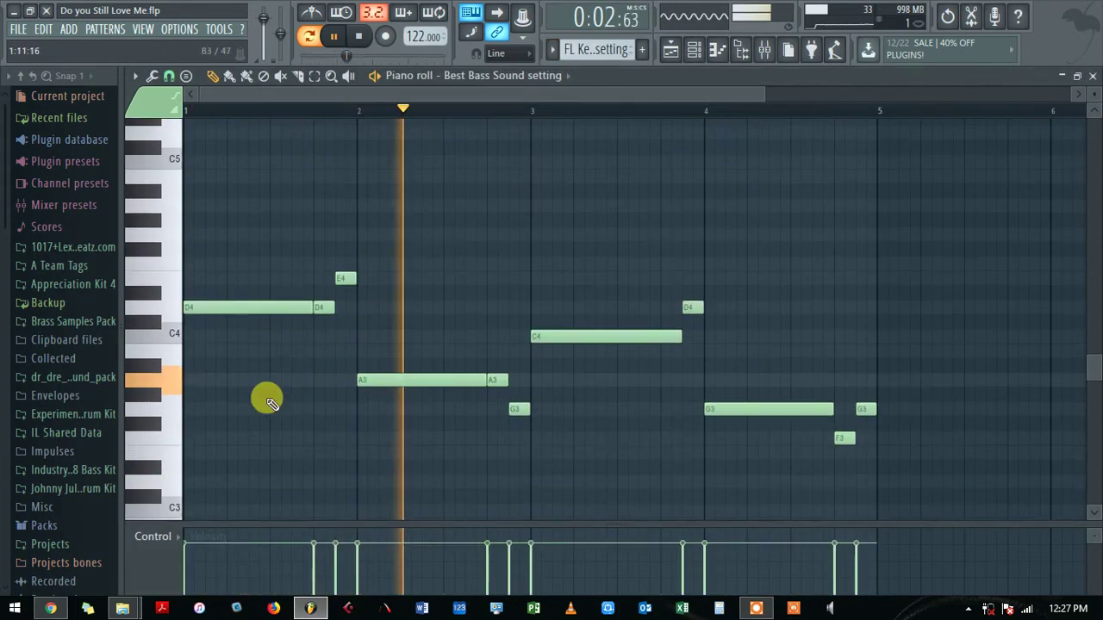
Step: Select the "FL Keys exp - vybe - snp" pattern and view its snap notes in the piano roll
left_click(694, 52)
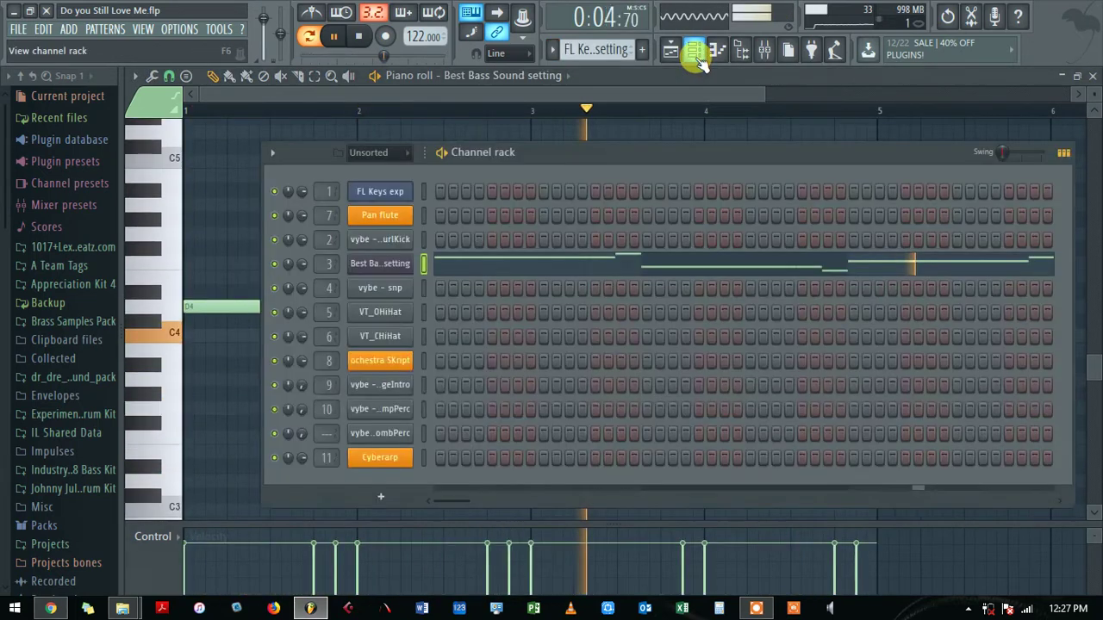
left_click(552, 50)
left_click(588, 119)
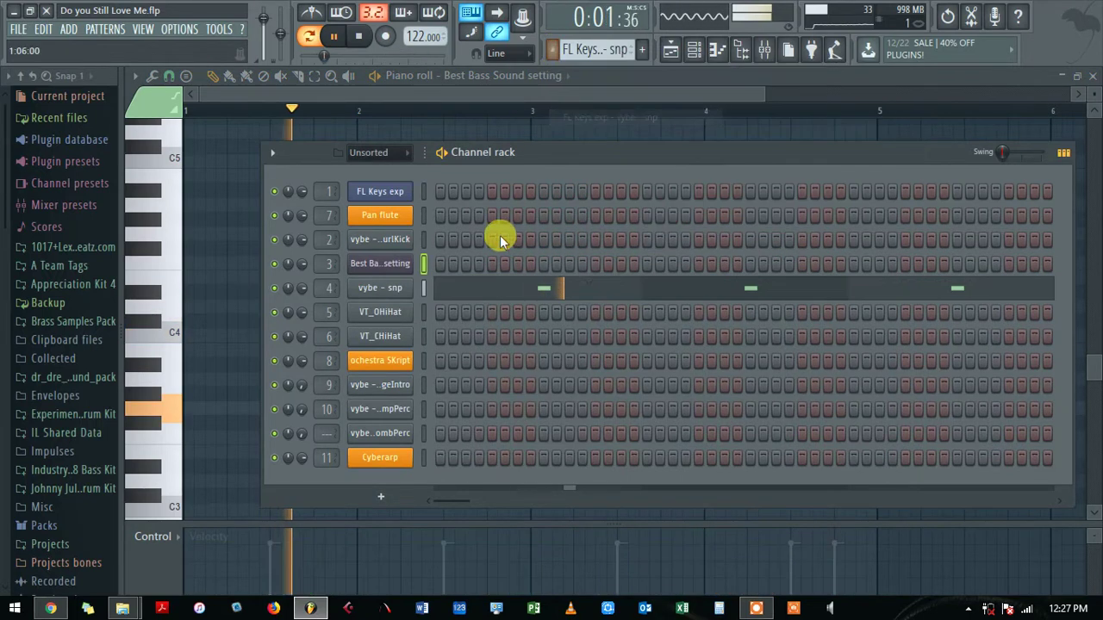
left_click(500, 283)
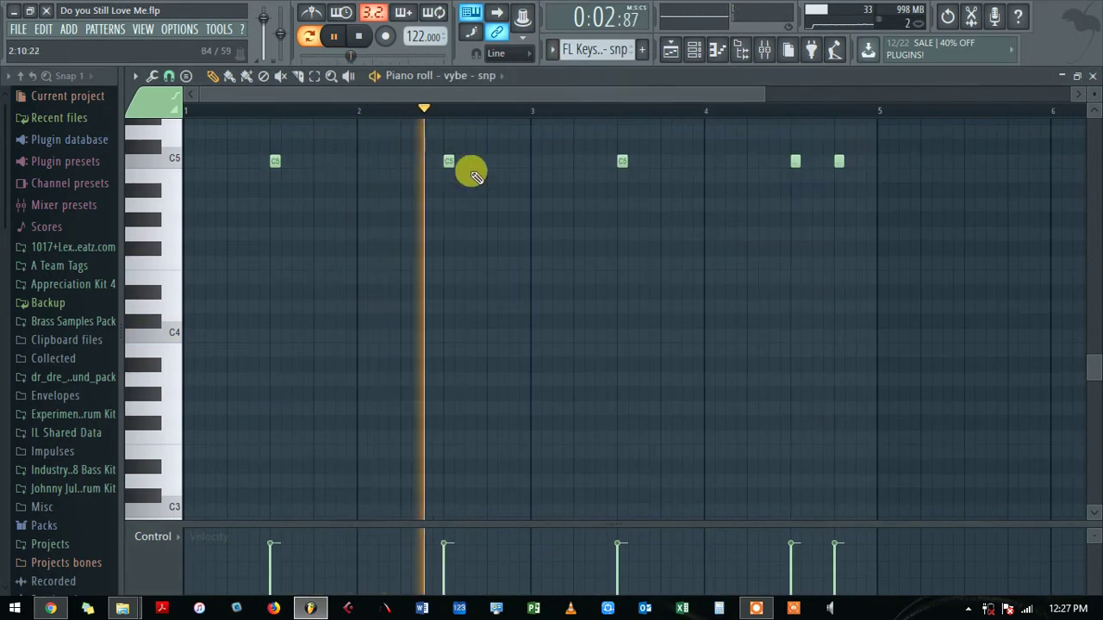
Step: Listen to the "FL Keys exp - VT_OHiHat" pattern with the channel rack shown
left_click(694, 50)
left_click(551, 50)
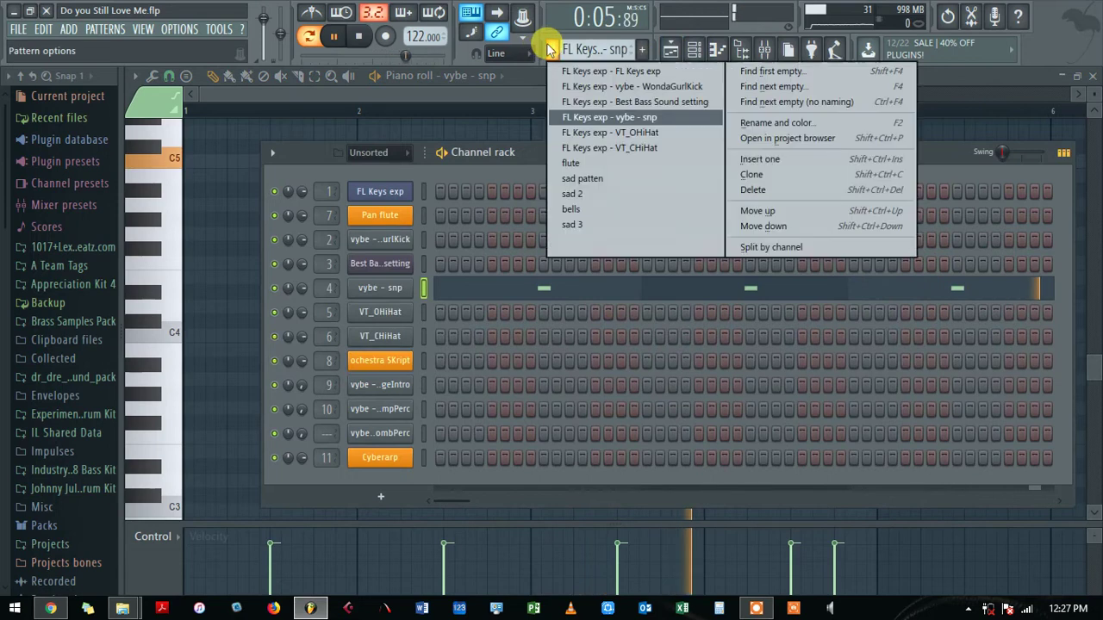
left_click(592, 135)
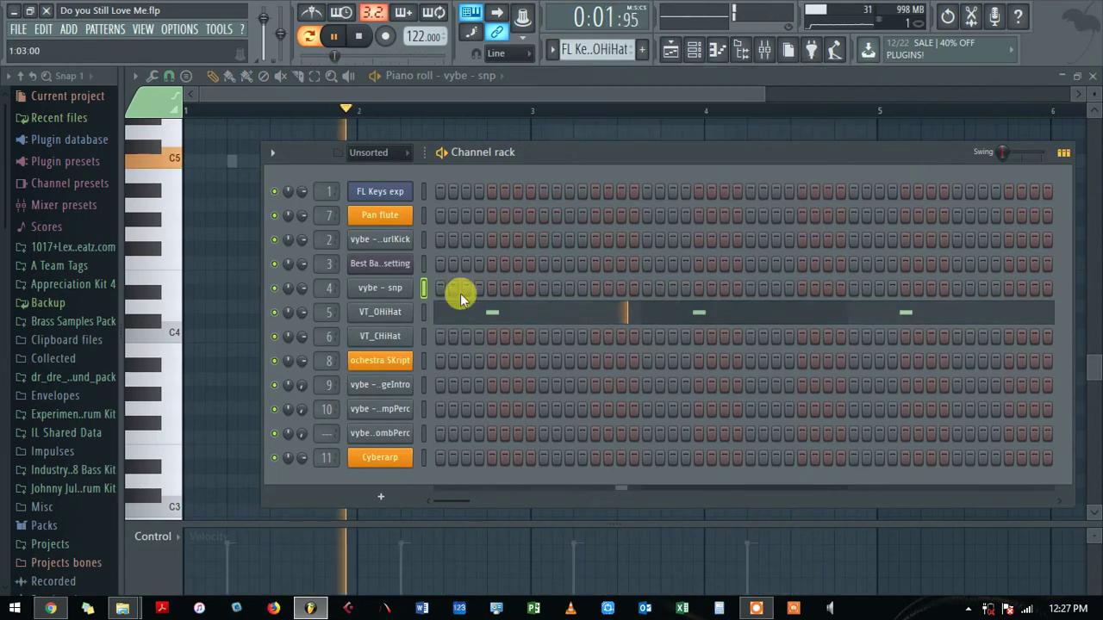
Step: Return to the "FL Keys exp - vybe - snp" pattern and show the mixer while it plays
left_click(552, 50)
left_click(603, 117)
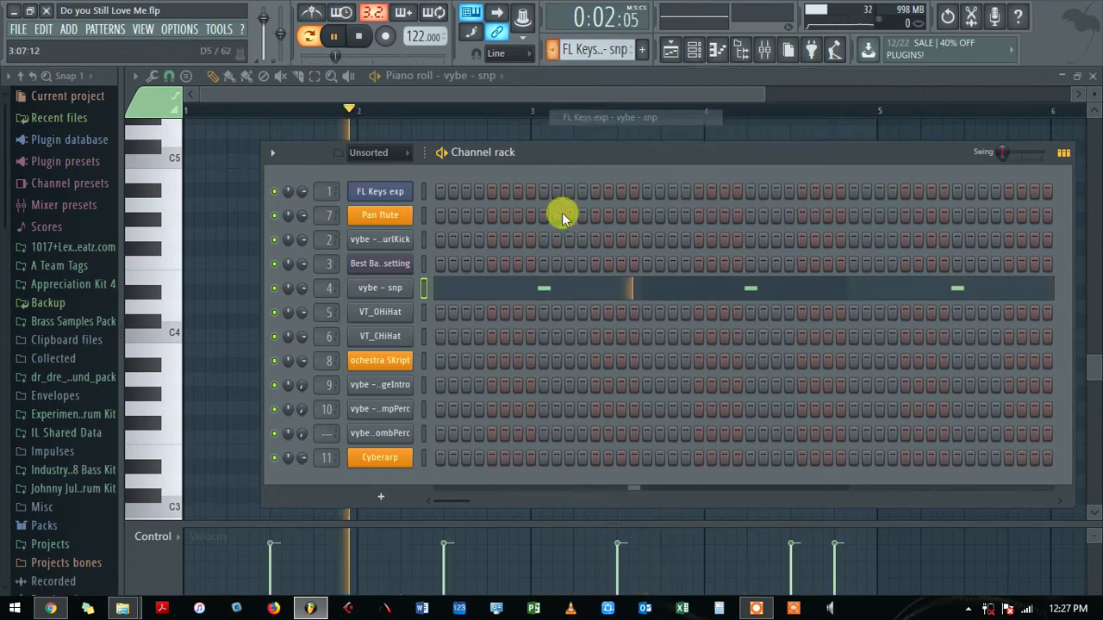
key("F5")
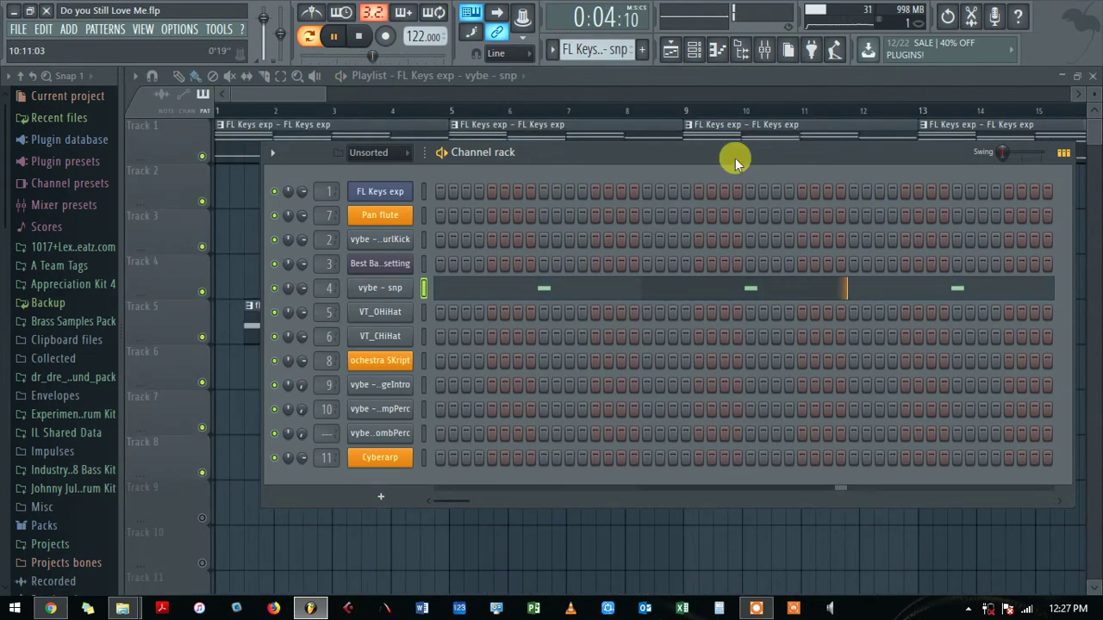
left_click(666, 289)
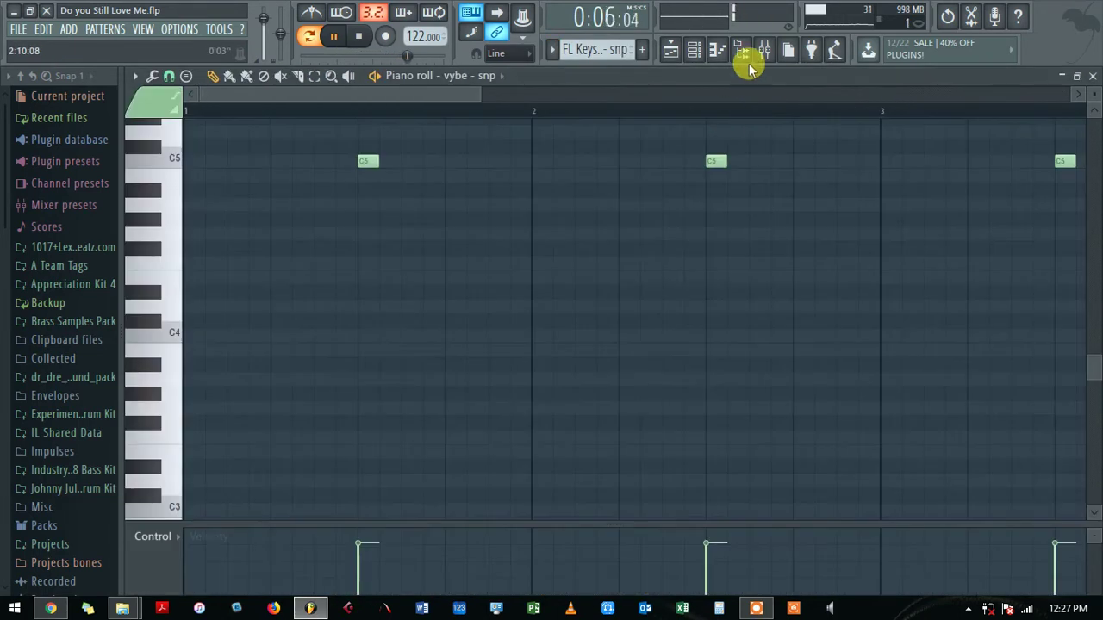
left_click(764, 51)
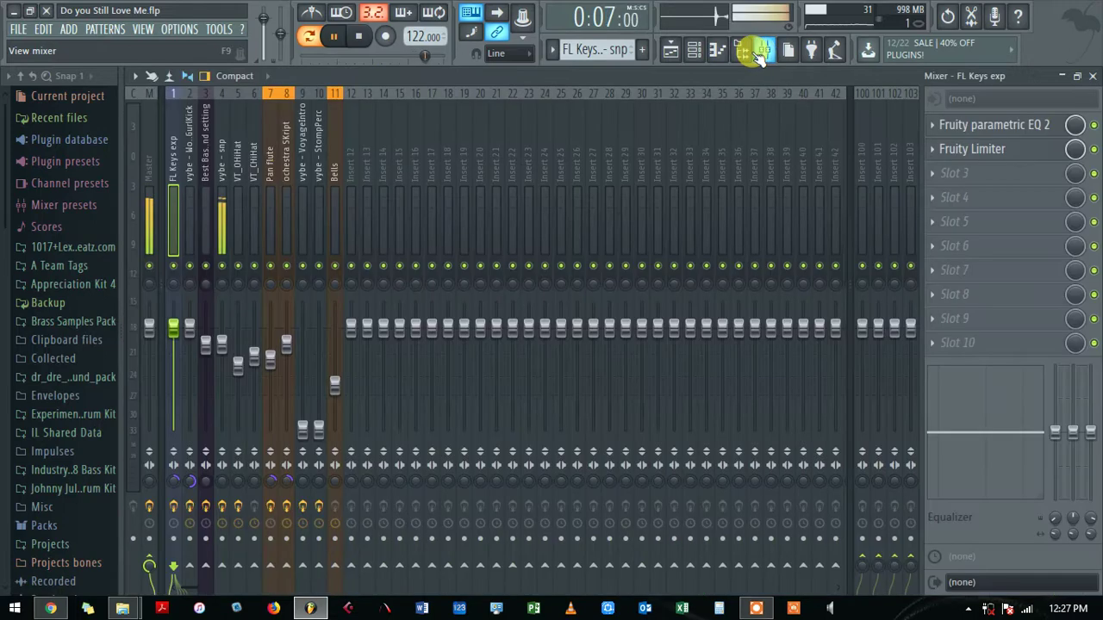
Step: Inspect the Fruity Reeverb 2 effect on the "vybe - snp" mixer track and compare the snap with the reverb off and on
left_click(218, 157)
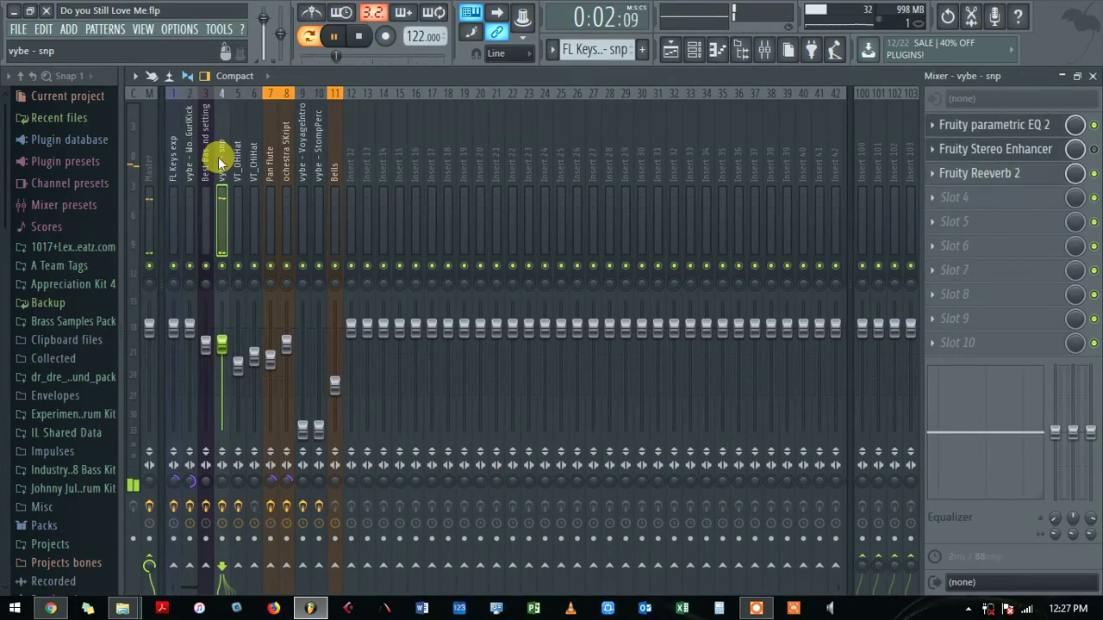
left_click(991, 175)
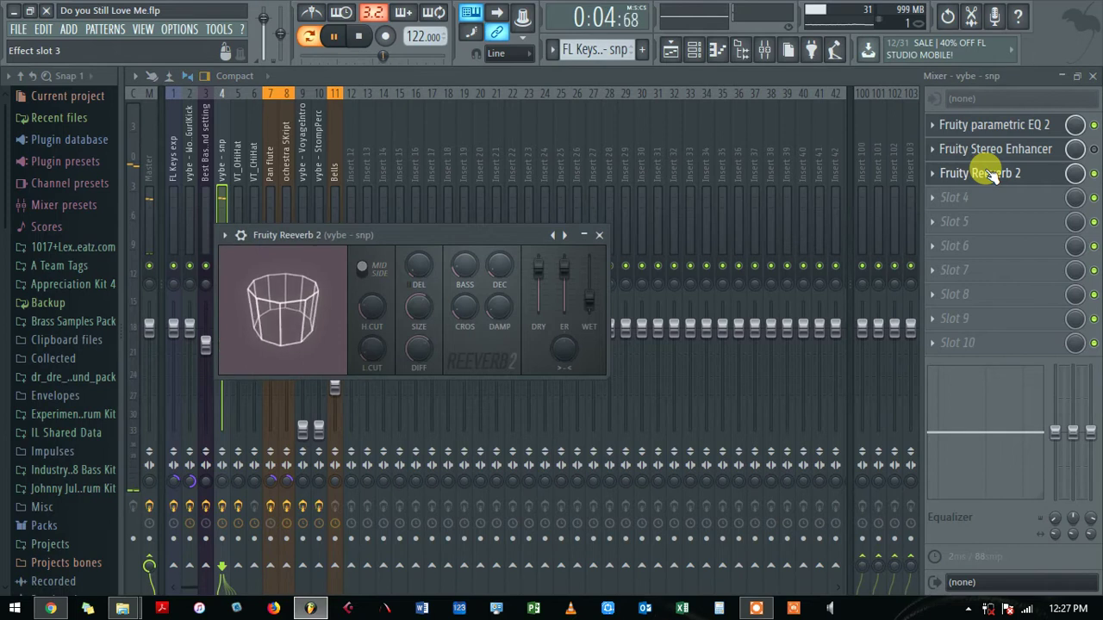
left_click(1093, 176)
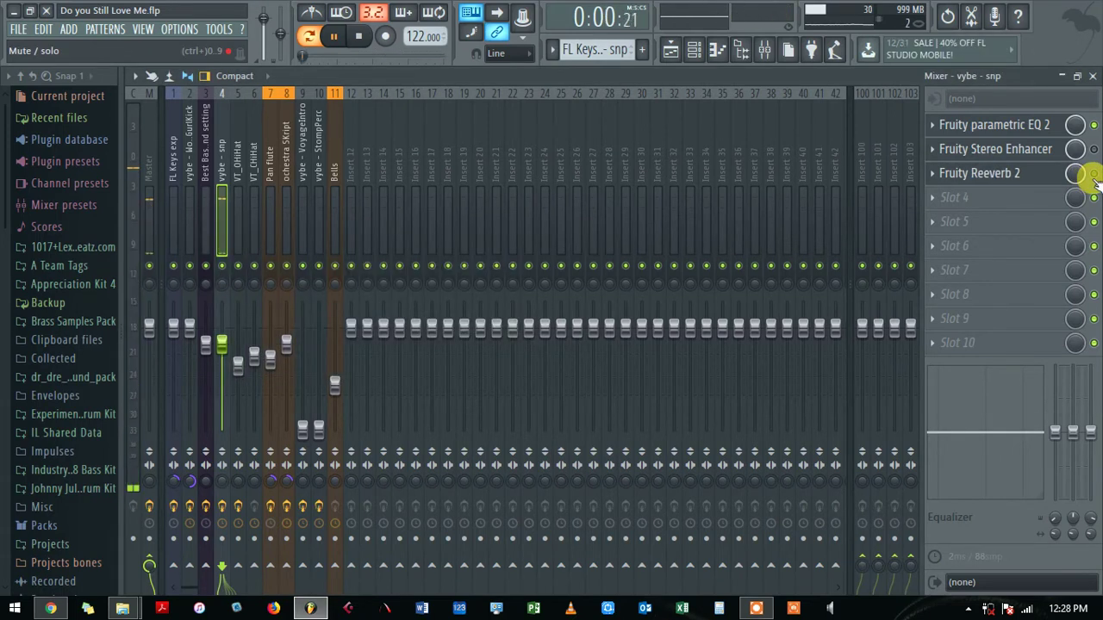
left_click(1009, 178)
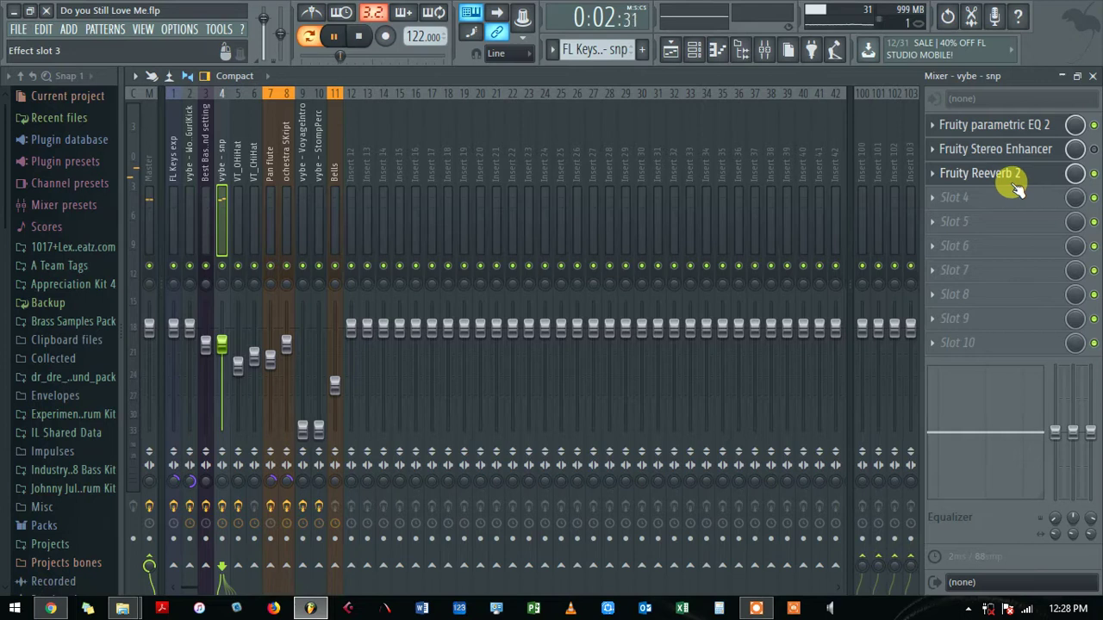
left_click(1005, 174)
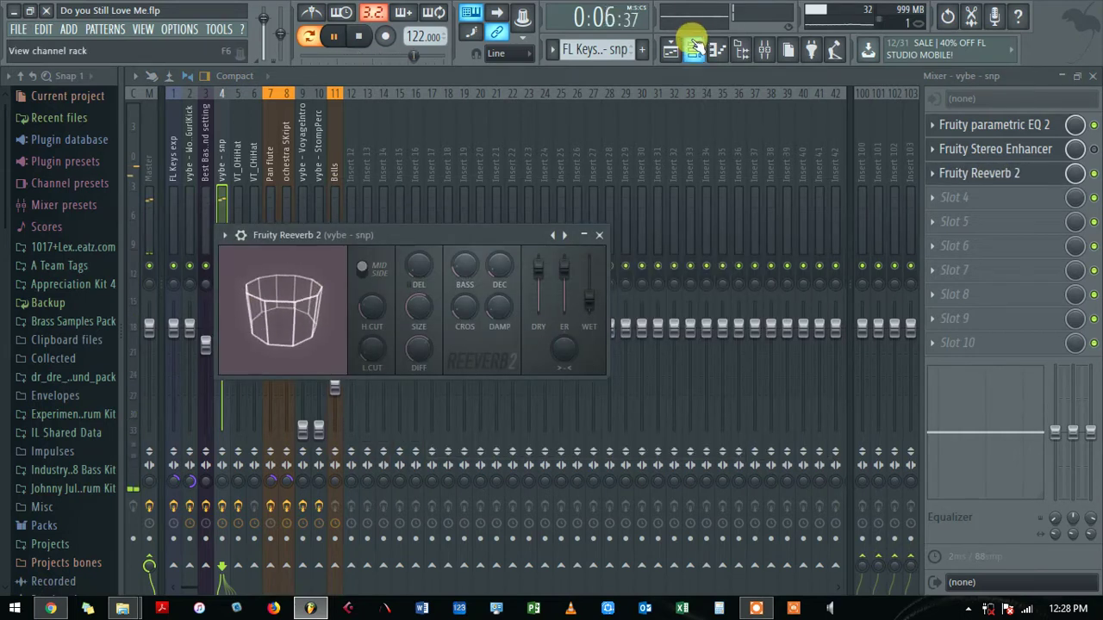
Step: Select the "FL Keys exp - VT_CHiHat" pattern and view its closed hi-hat notes in the piano roll
left_click(695, 49)
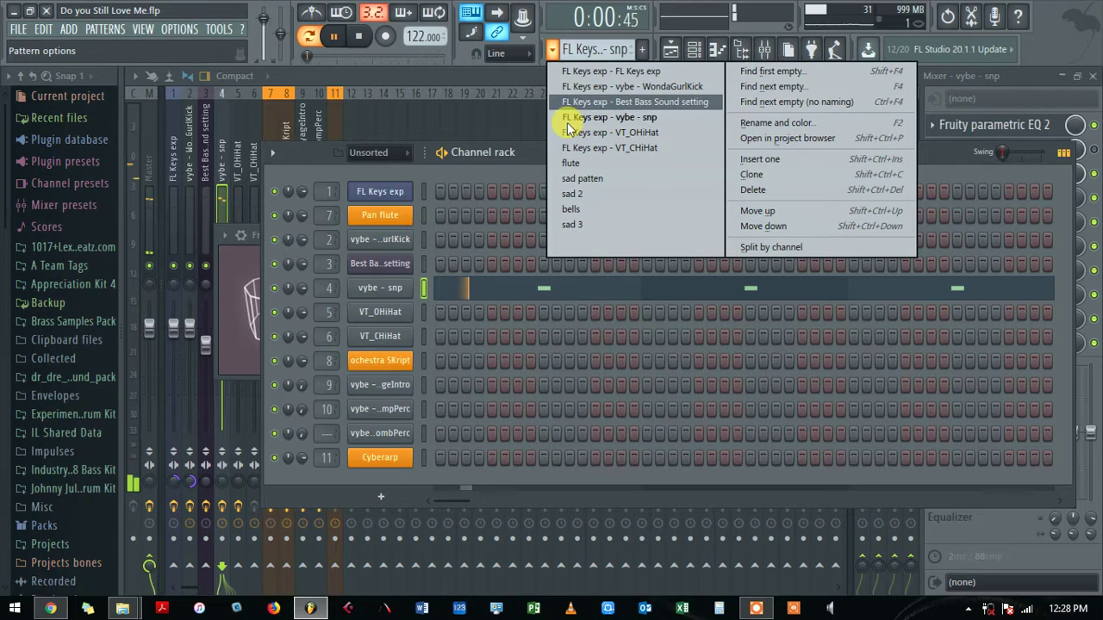
left_click(581, 149)
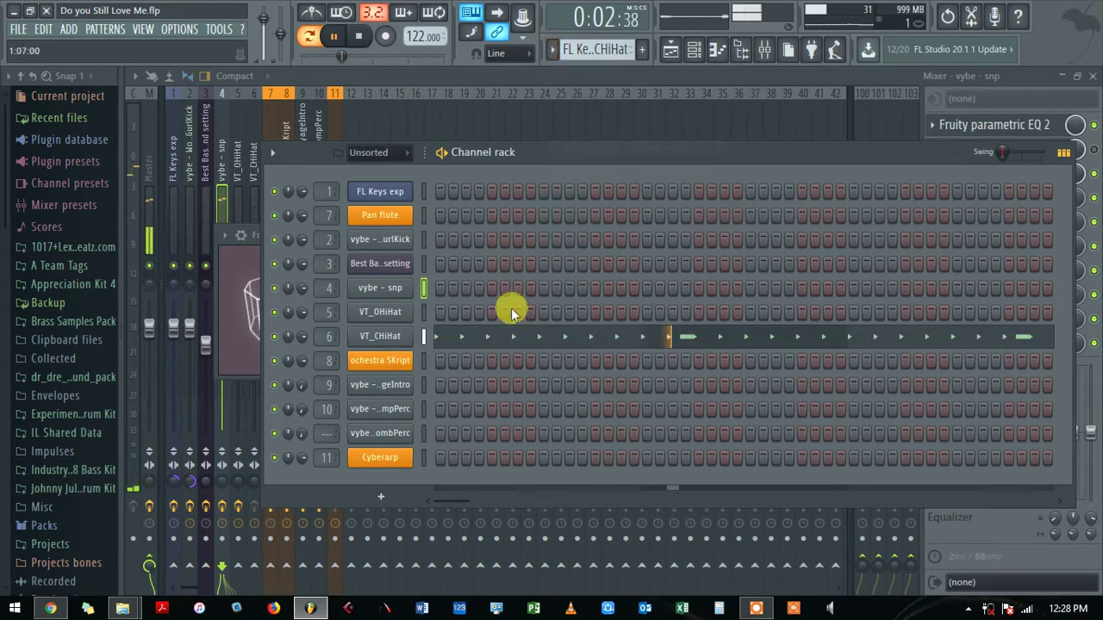
left_click(498, 339)
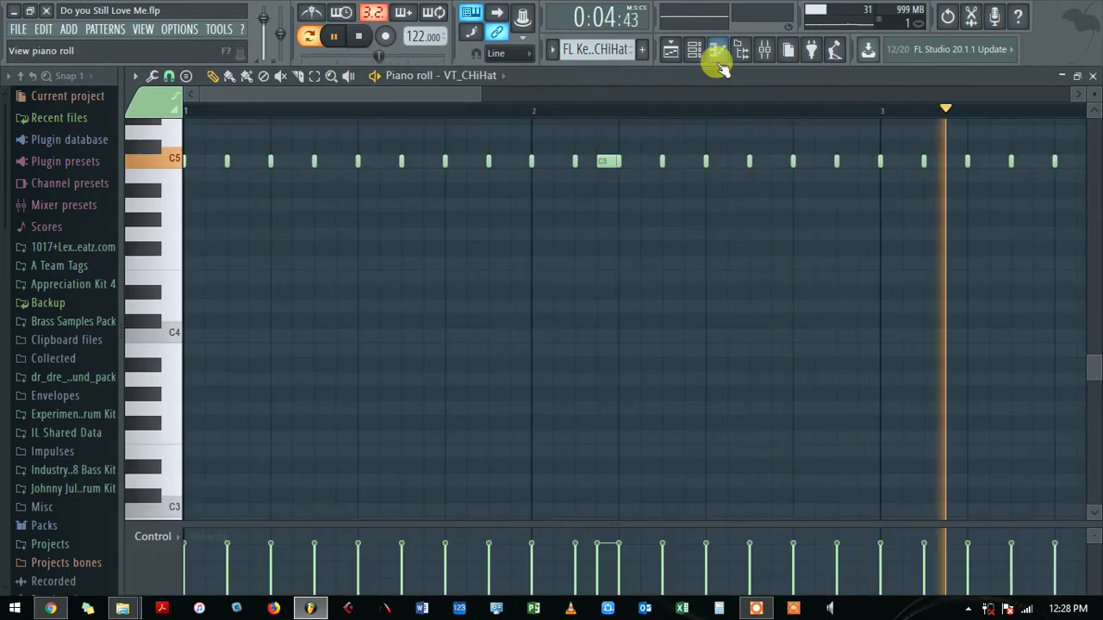
Step: Select the "flute" pattern and view its Pan flute notes in the piano roll through to the end
left_click(699, 50)
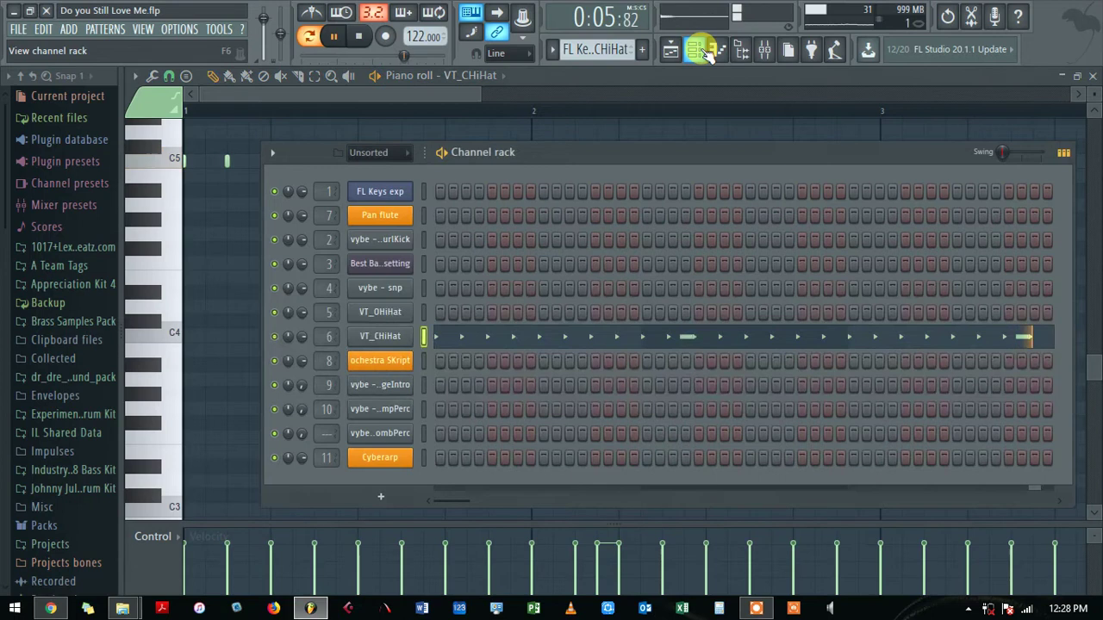
left_click(551, 48)
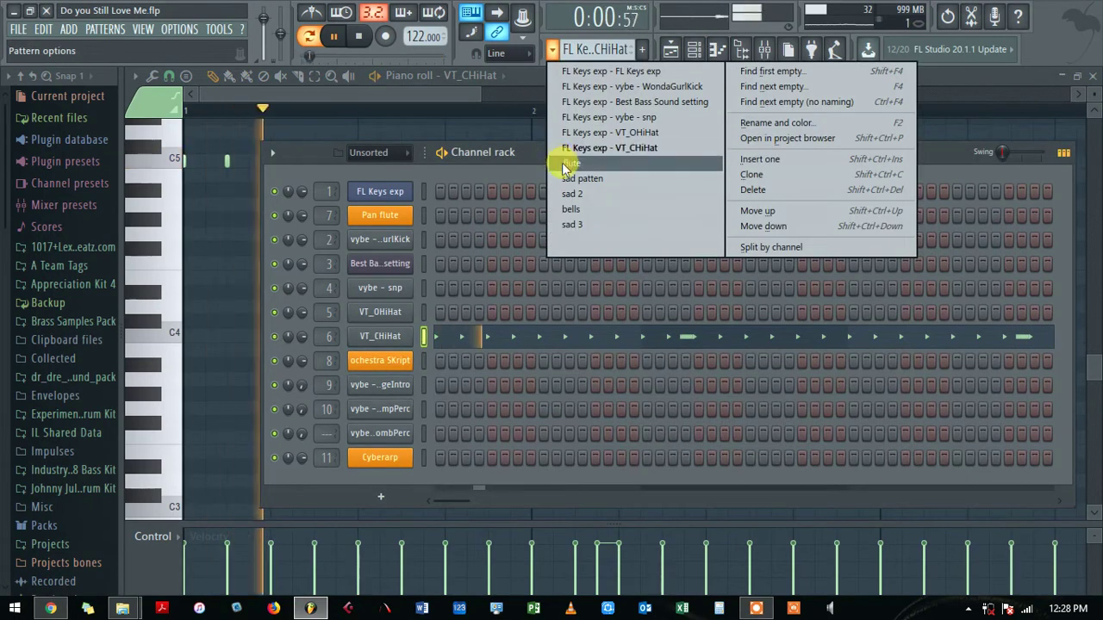
left_click(566, 166)
left_click(492, 215)
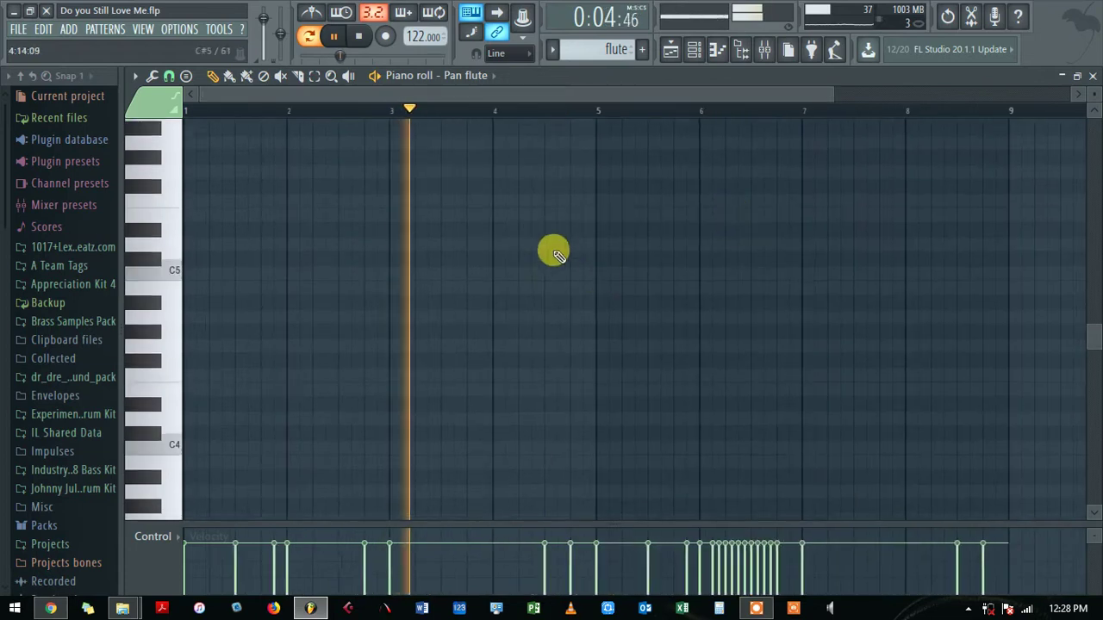
left_click_drag(548, 94, 645, 99)
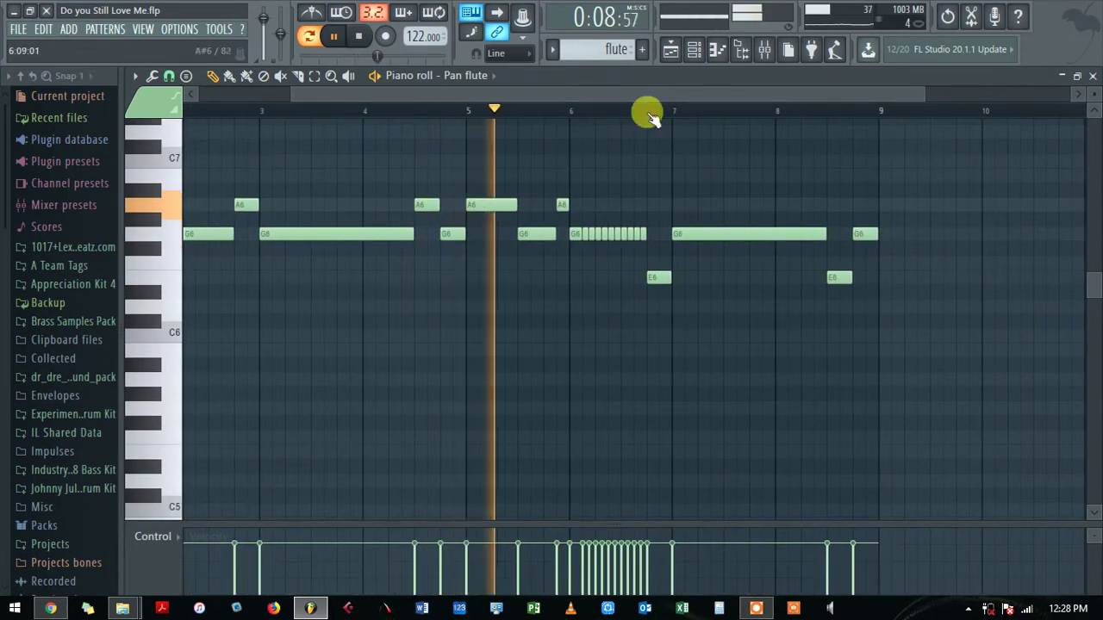
Step: Select the "sad patten" pattern, stop playback and view all its ochestra SKript notes in the piano roll
left_click(701, 49)
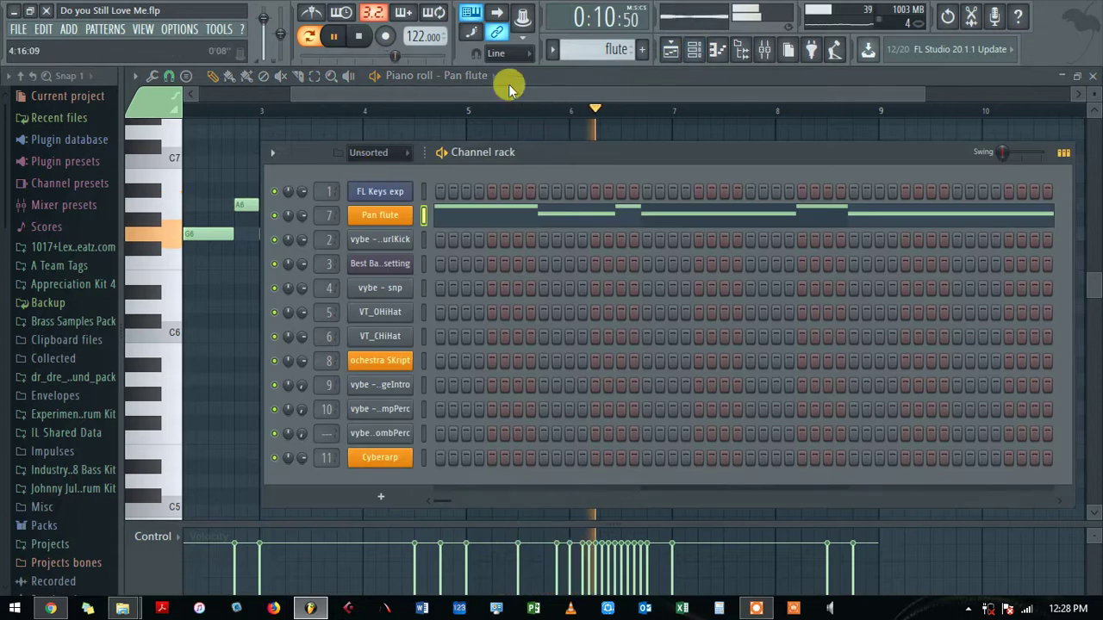
left_click(551, 52)
left_click(577, 179)
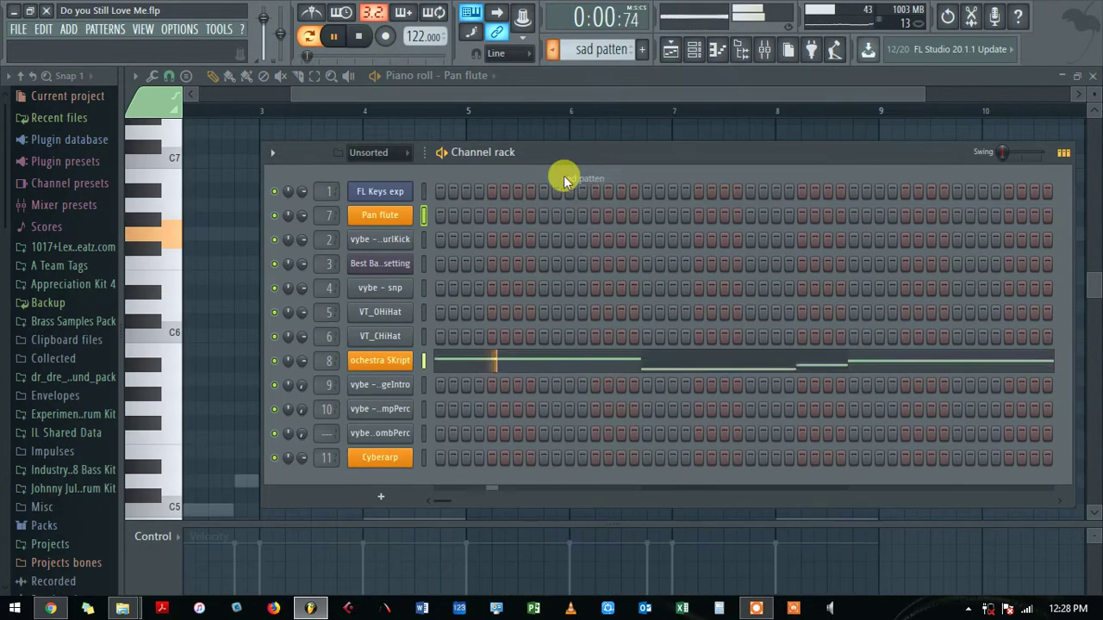
left_click(504, 360)
left_click(358, 36)
scroll(267, 418, "down", 2)
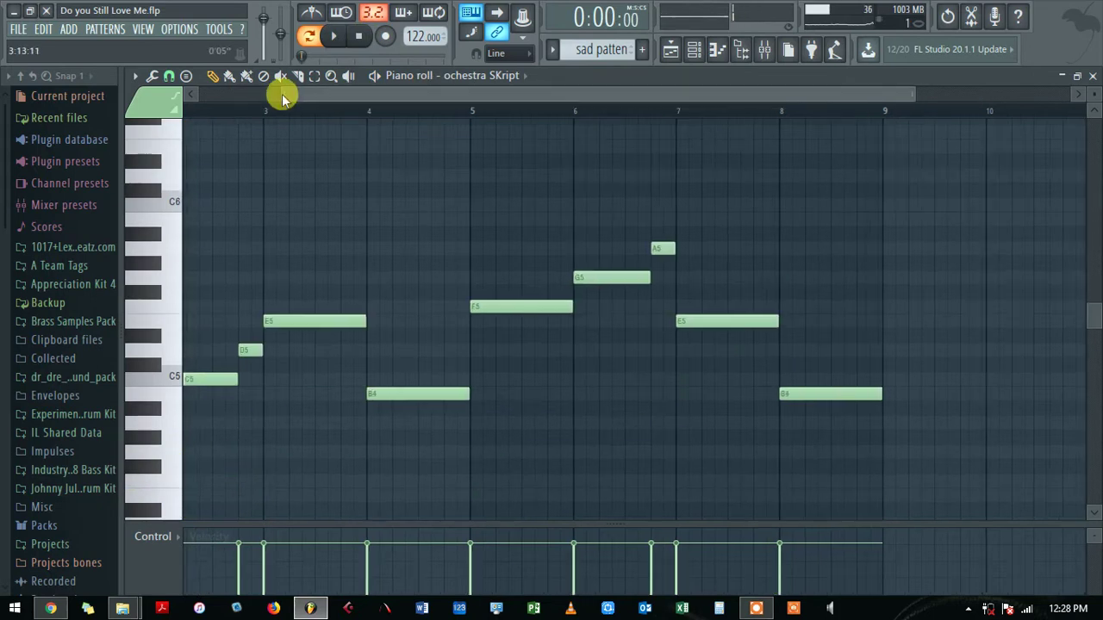
left_click_drag(276, 94, 174, 94)
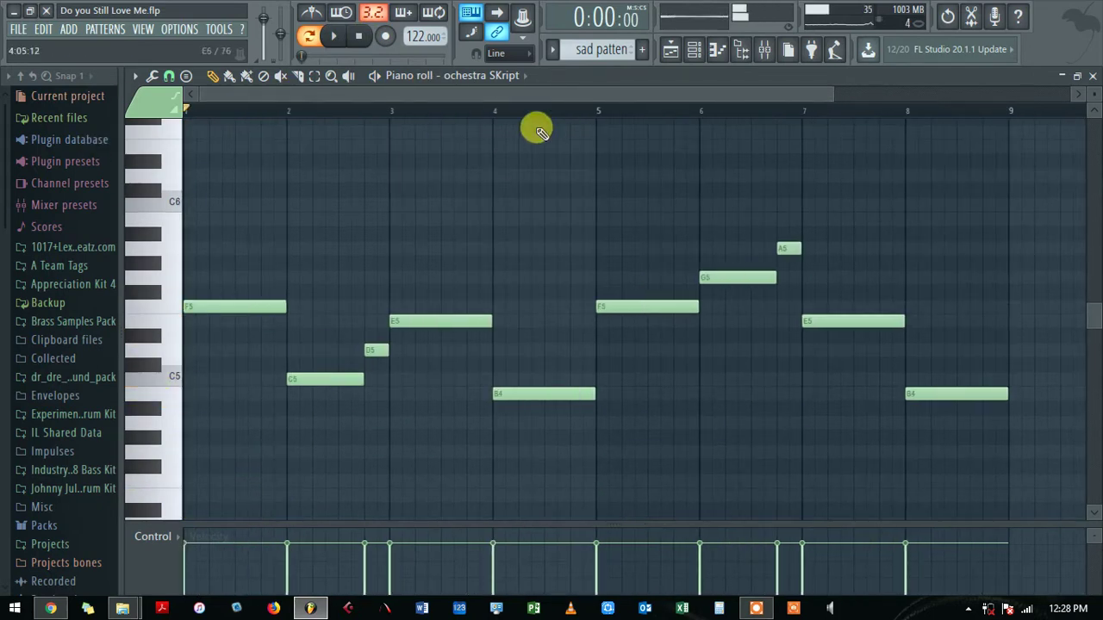
Step: Open the ochestra SKript channel's instrument window and examine its Filter 1 settings
left_click(693, 50)
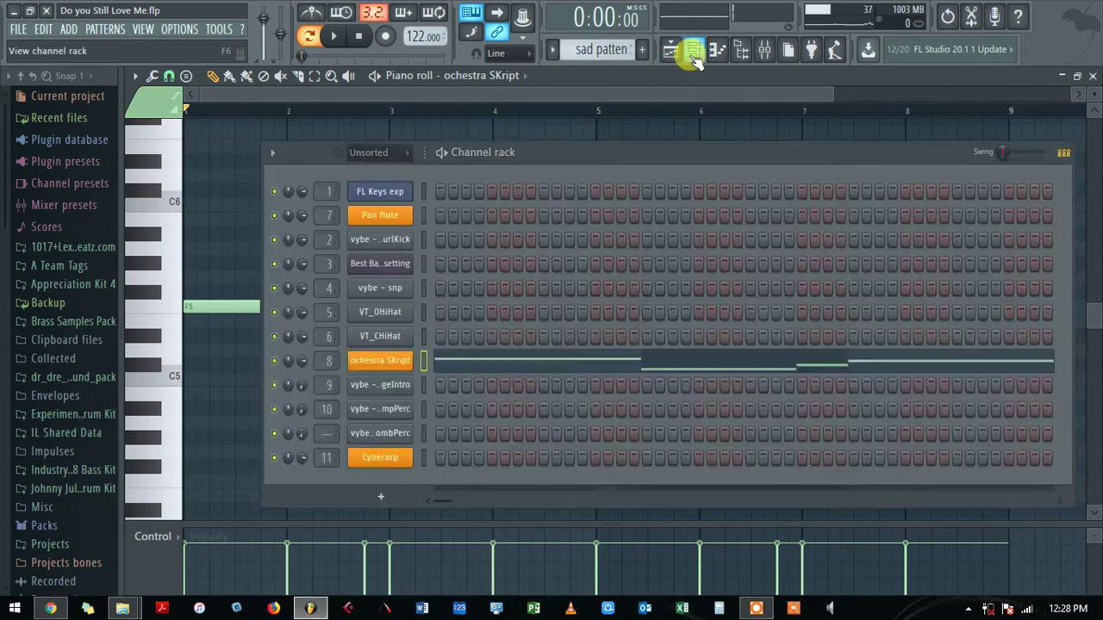
left_click(380, 362)
left_click_drag(402, 231, 454, 130)
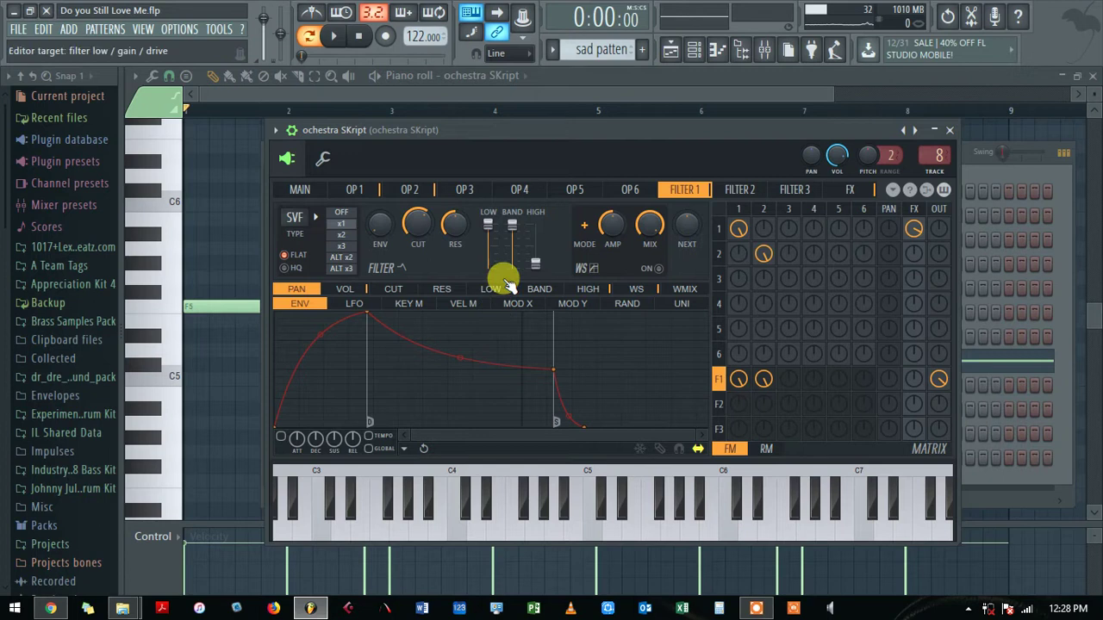
Step: Check the playlist arrangement and play "sad patten" with its ochestra SKript notes shown in the piano roll
left_click(671, 57)
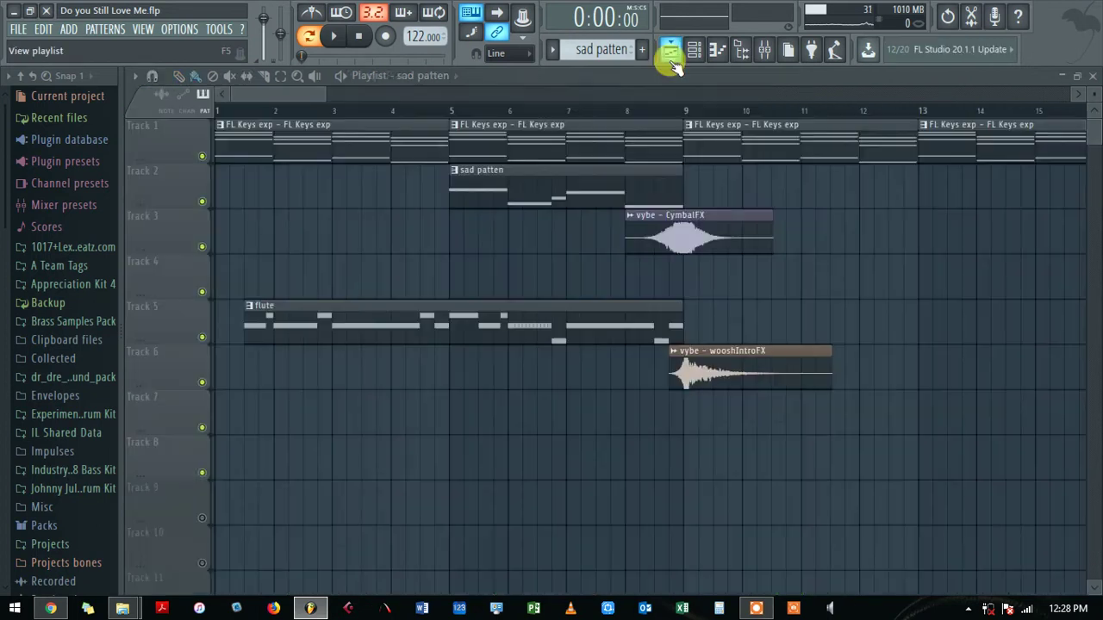
left_click(694, 51)
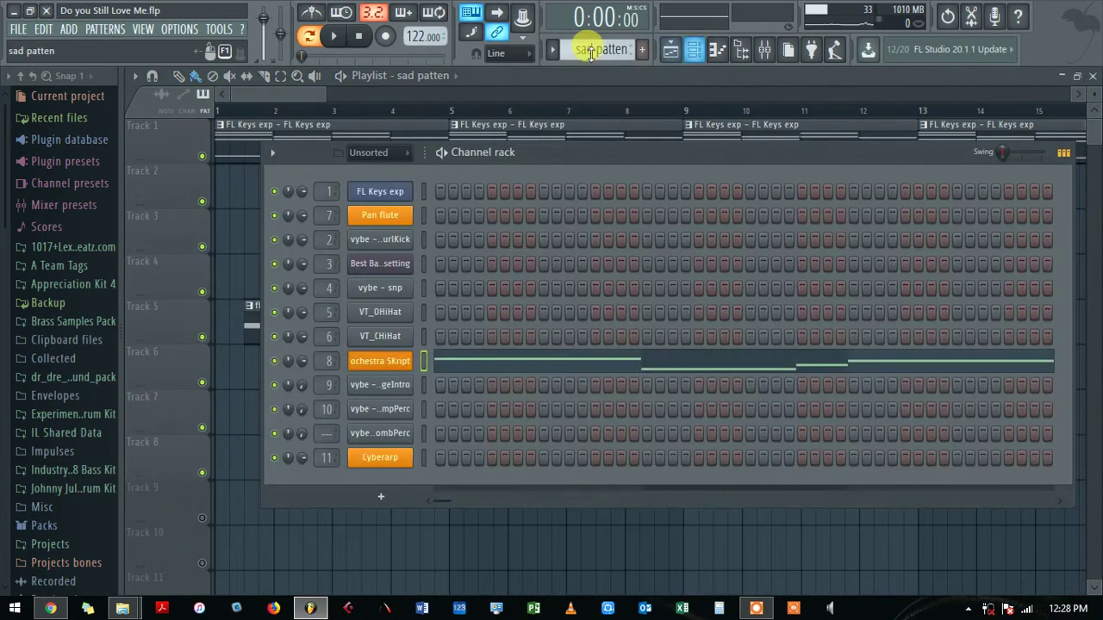
left_click(553, 52)
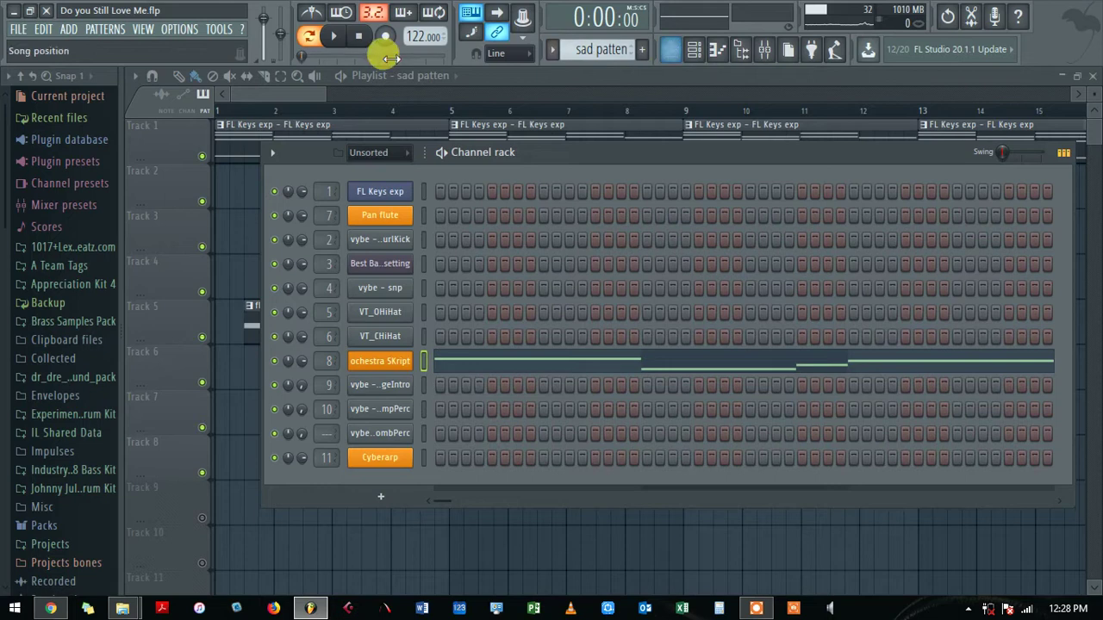
left_click(545, 363)
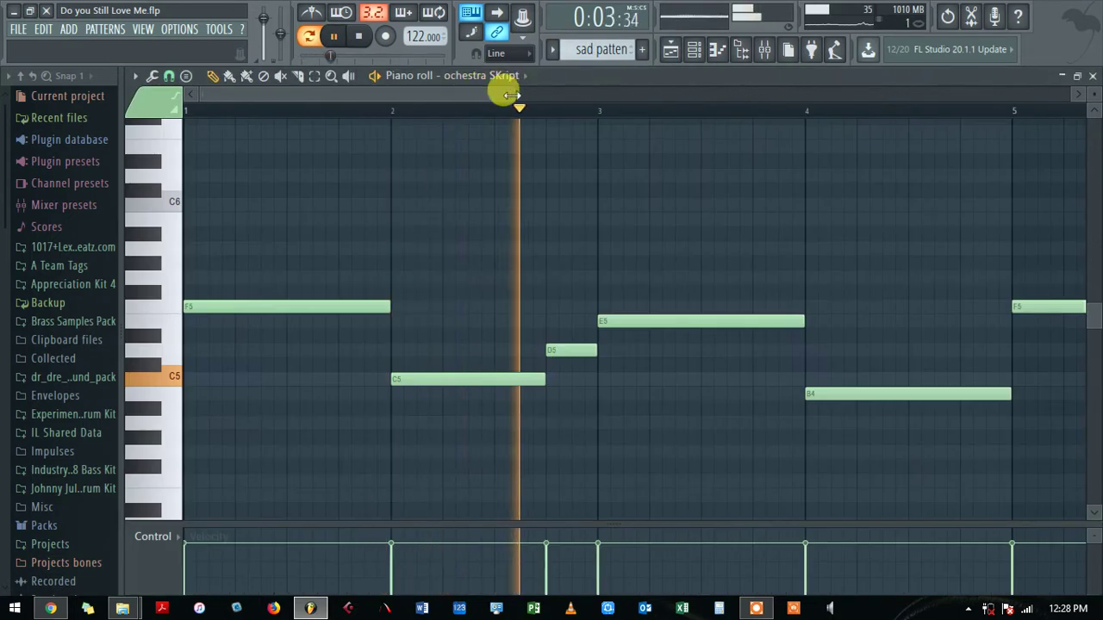
left_click_drag(549, 96, 562, 97)
Step: Select the "sad 2" pattern and view its full run of ochestra SKript notes in the piano roll
left_click(694, 49)
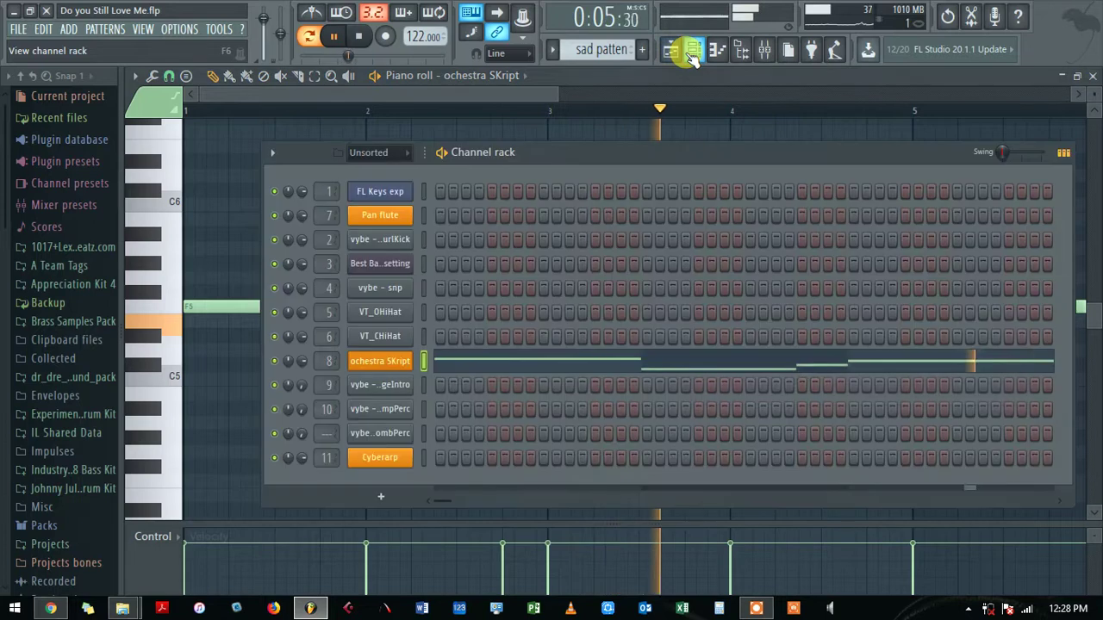
left_click(540, 49)
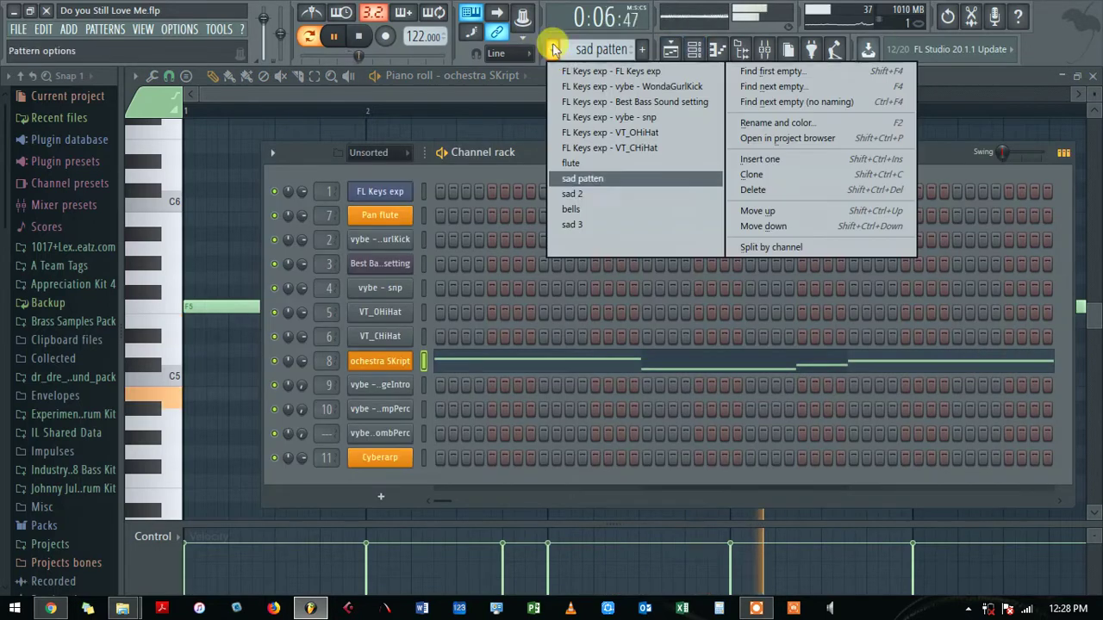
left_click(566, 190)
key("F5")
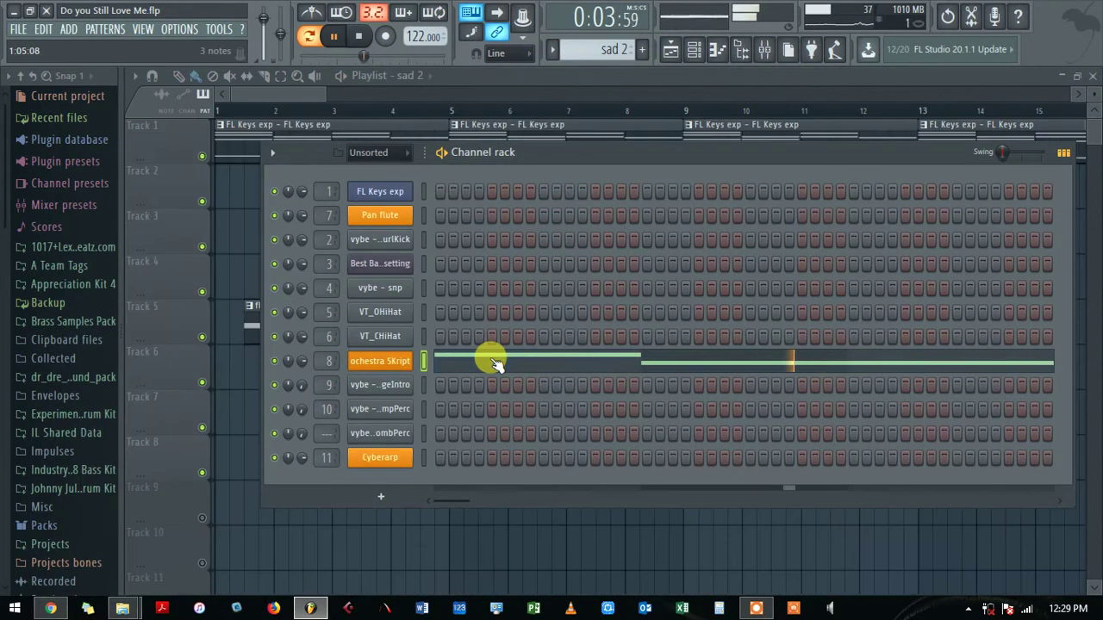
left_click(493, 361)
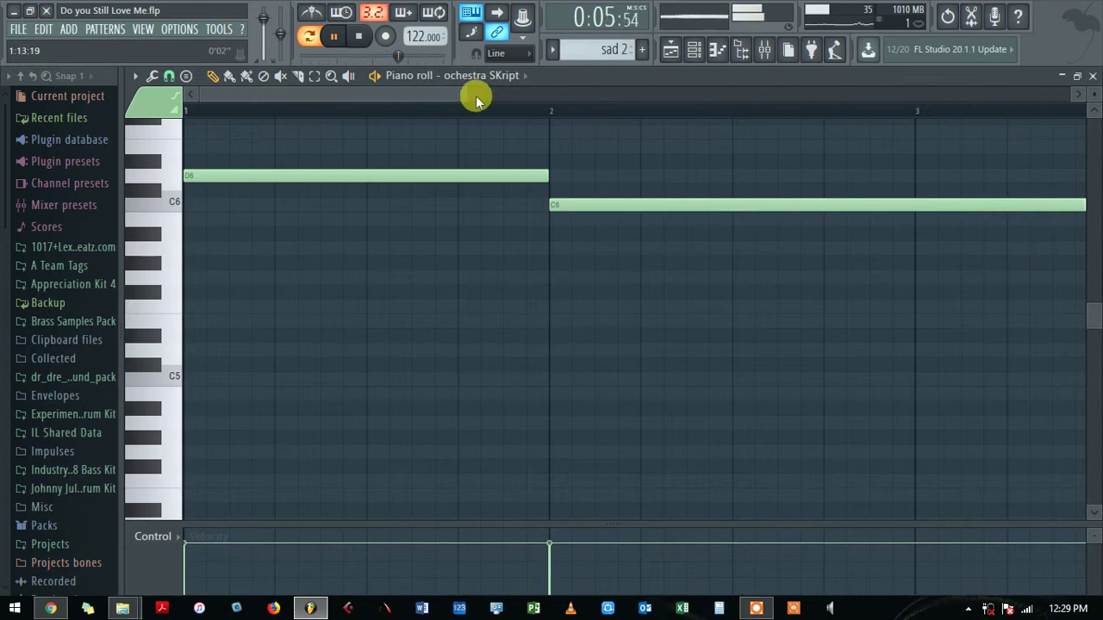
left_click_drag(463, 93, 692, 71)
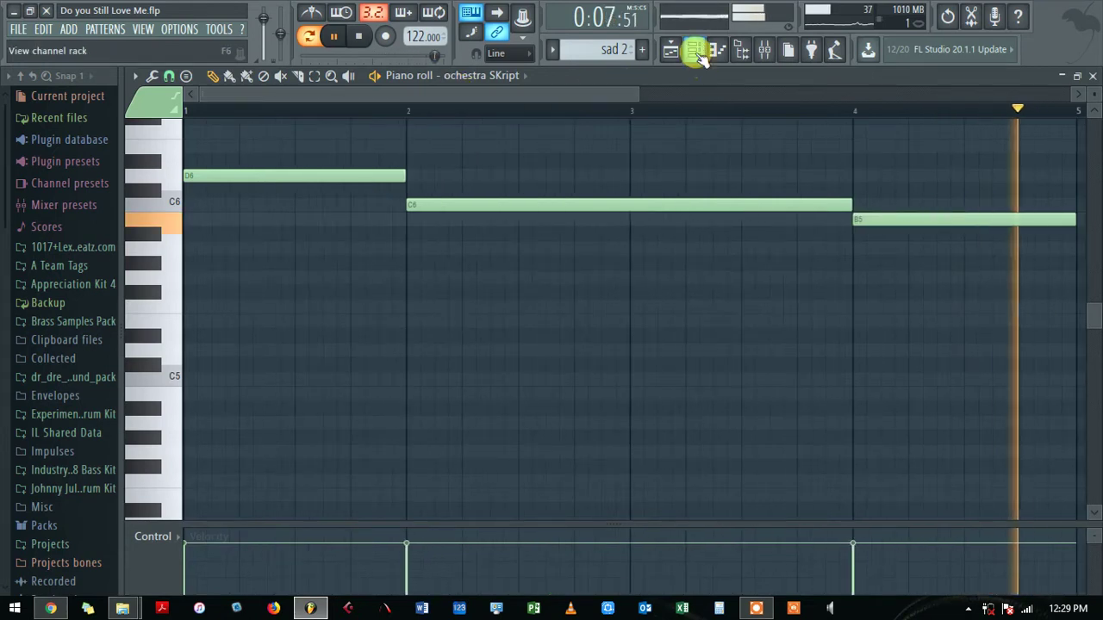
Step: Select the "bells" pattern and listen to its Cyberarp notes in the piano roll
left_click(695, 50)
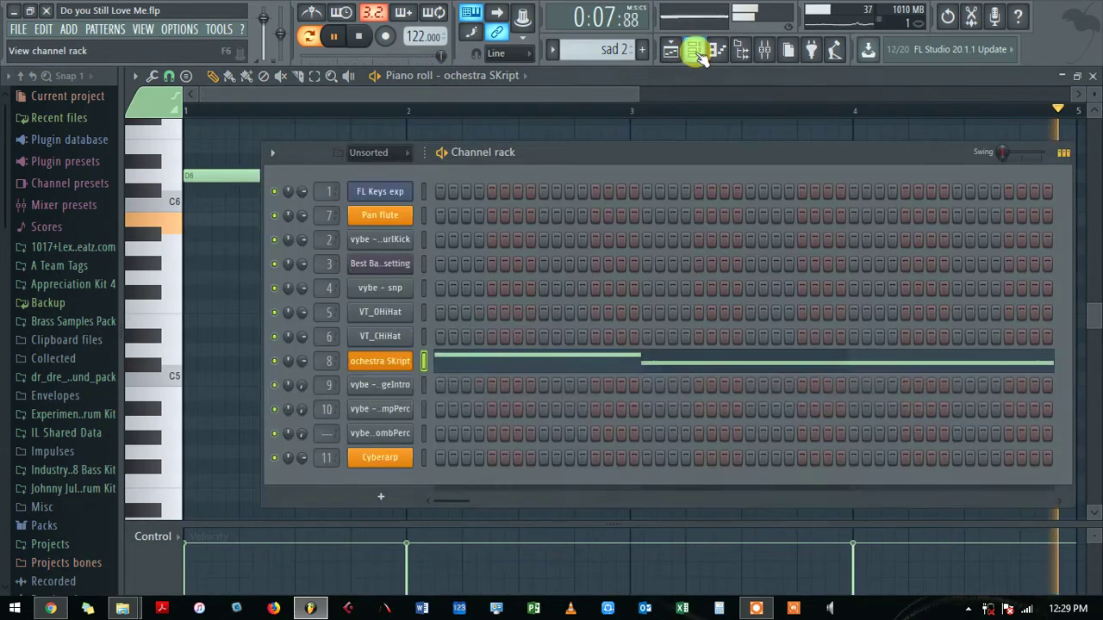
left_click(556, 50)
left_click(566, 211)
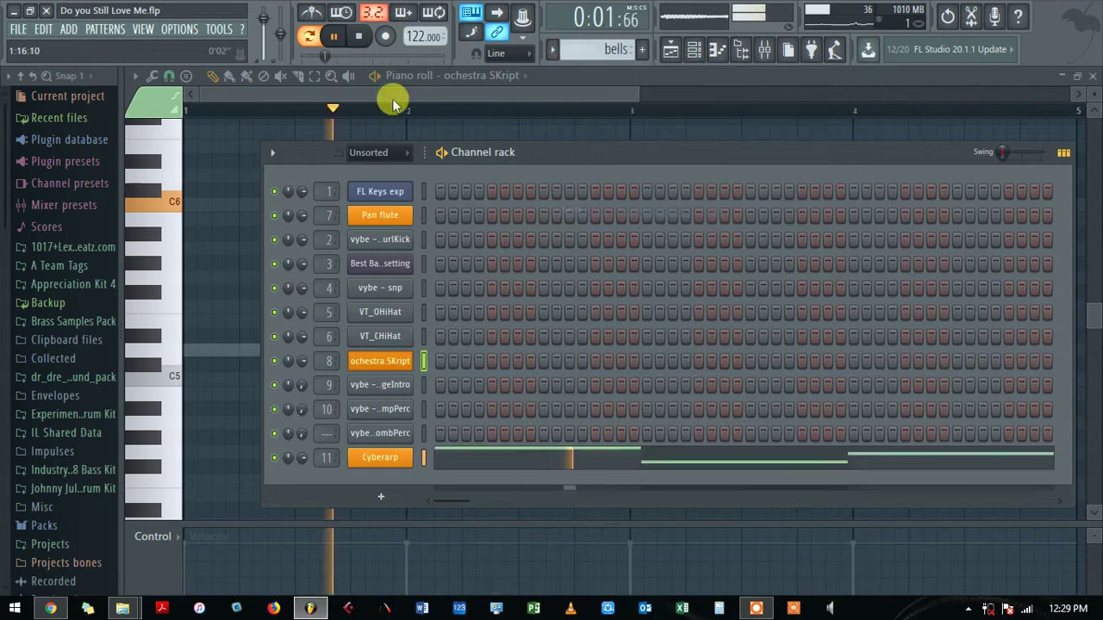
left_click(510, 463)
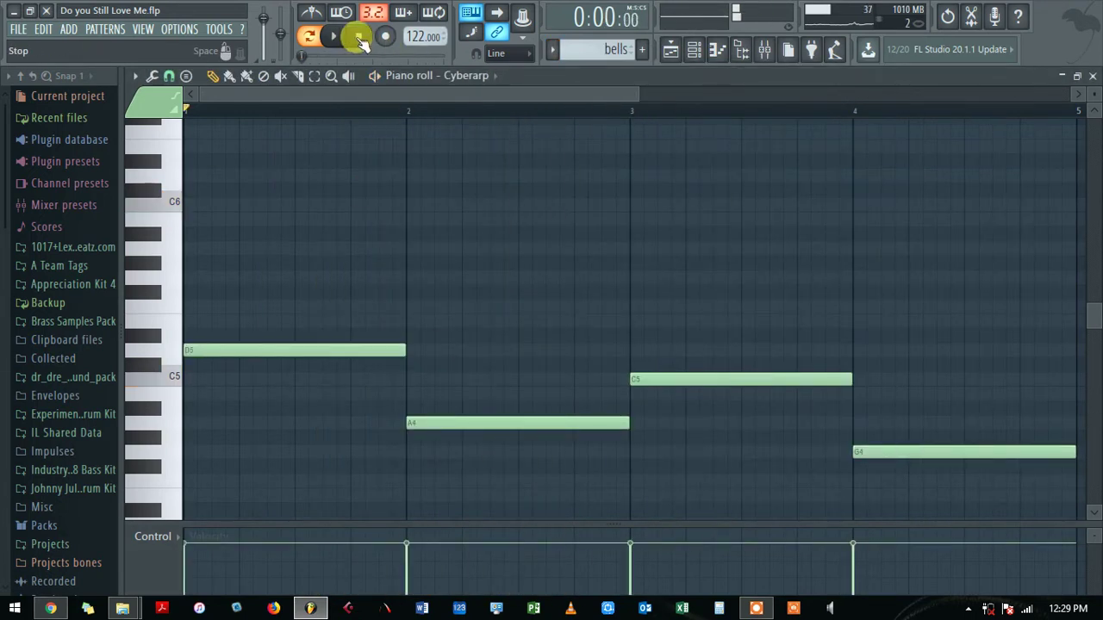
left_click_drag(632, 94, 836, 98)
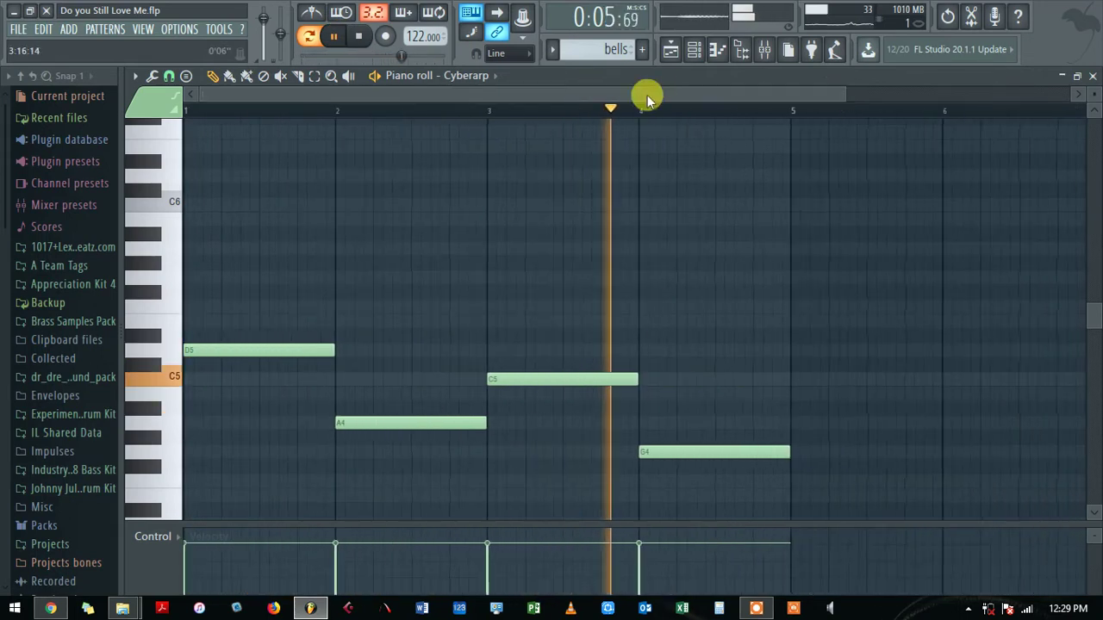
Step: Select the "sad 3" pattern and view its Pan flute notes in the piano roll while it plays
left_click(693, 52)
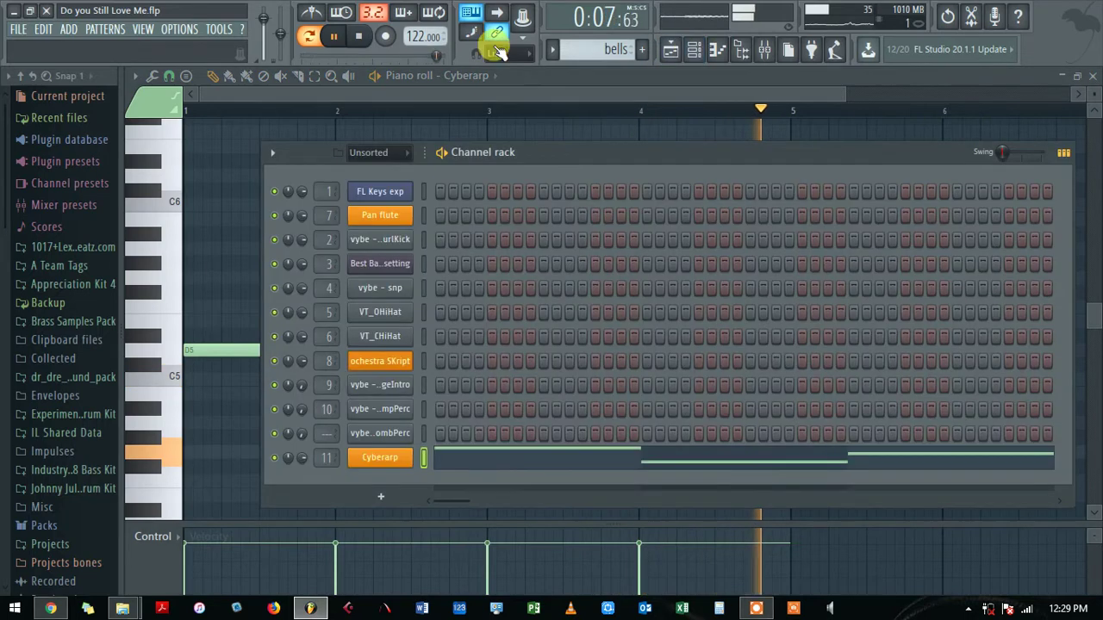
left_click(553, 50)
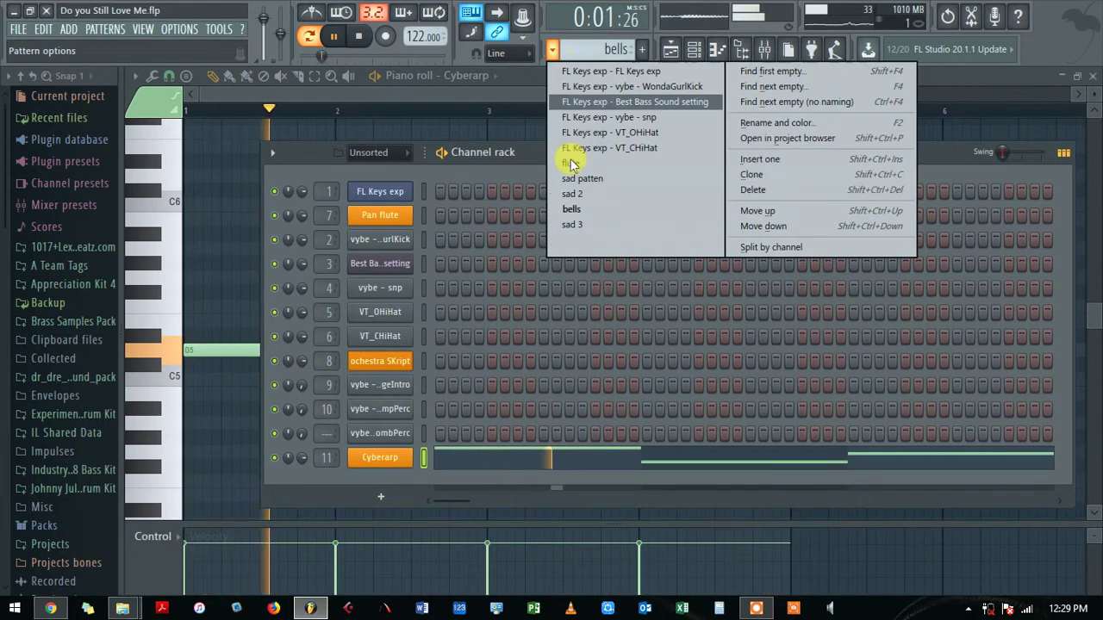
left_click(573, 226)
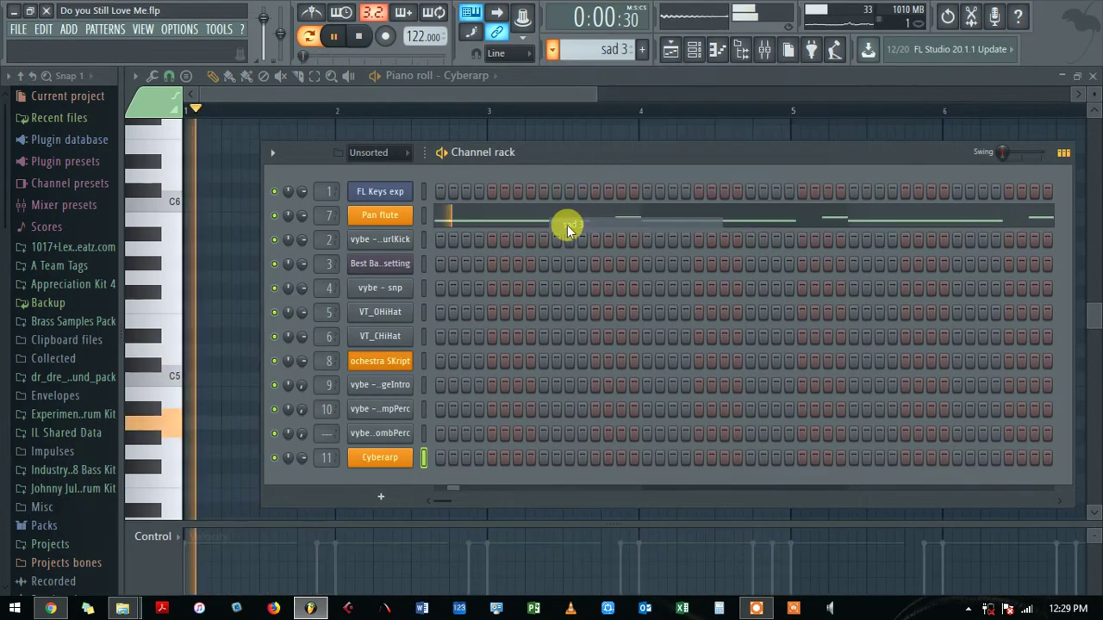
left_click(498, 222)
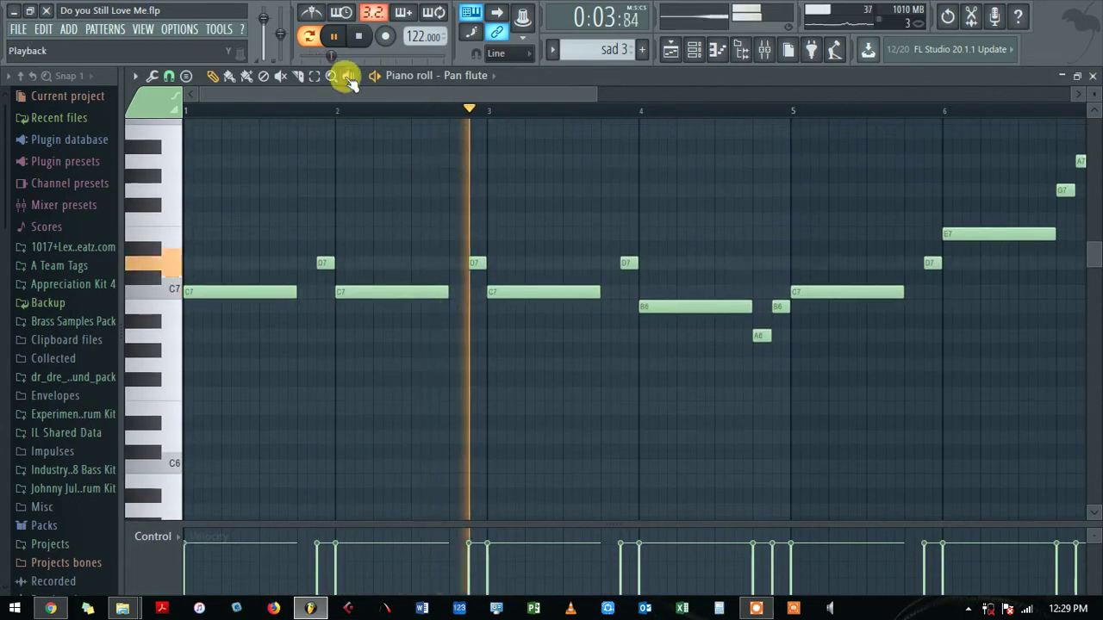
Step: View the remaining Pan flute notes of "sad 3", then return to the playlist and look over the opening arrangement
left_click_drag(344, 93, 623, 98)
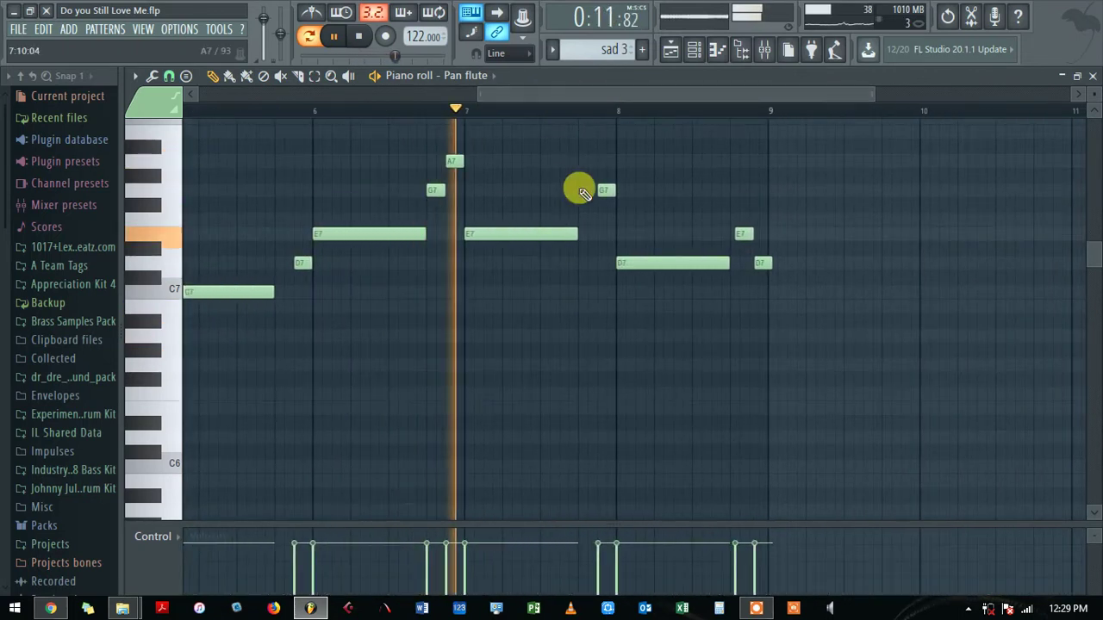
left_click(695, 51)
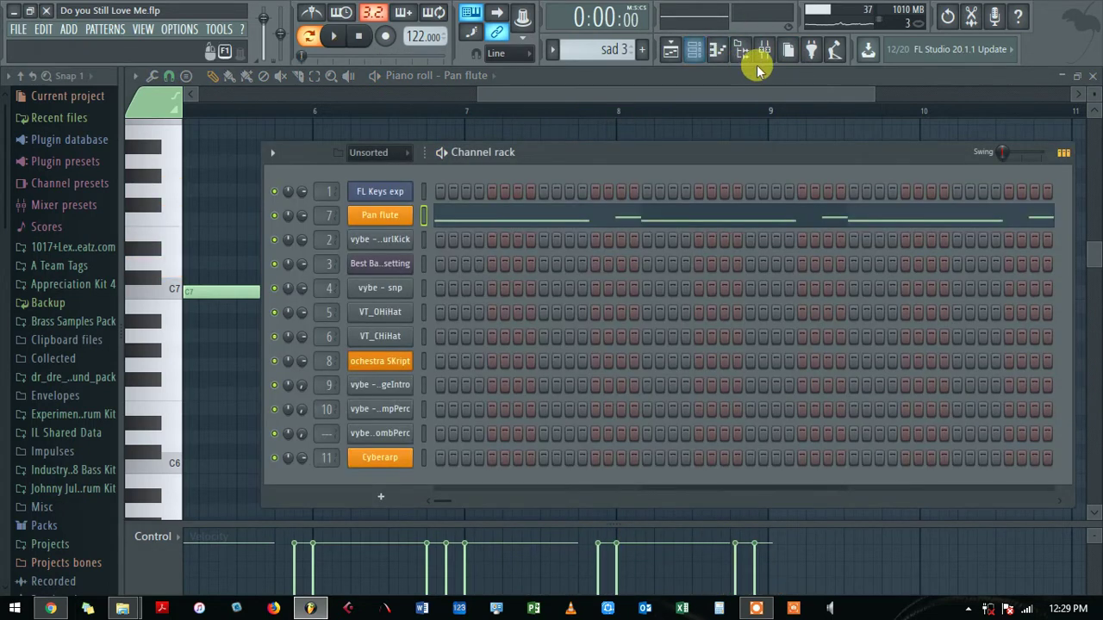
left_click(671, 52)
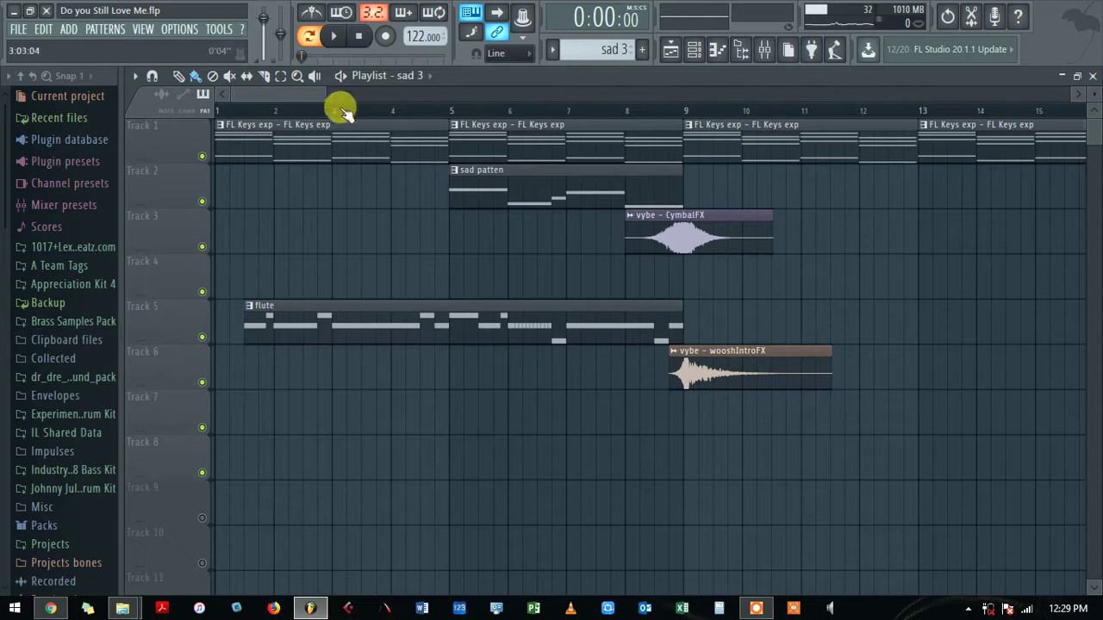
left_click_drag(323, 98, 478, 93)
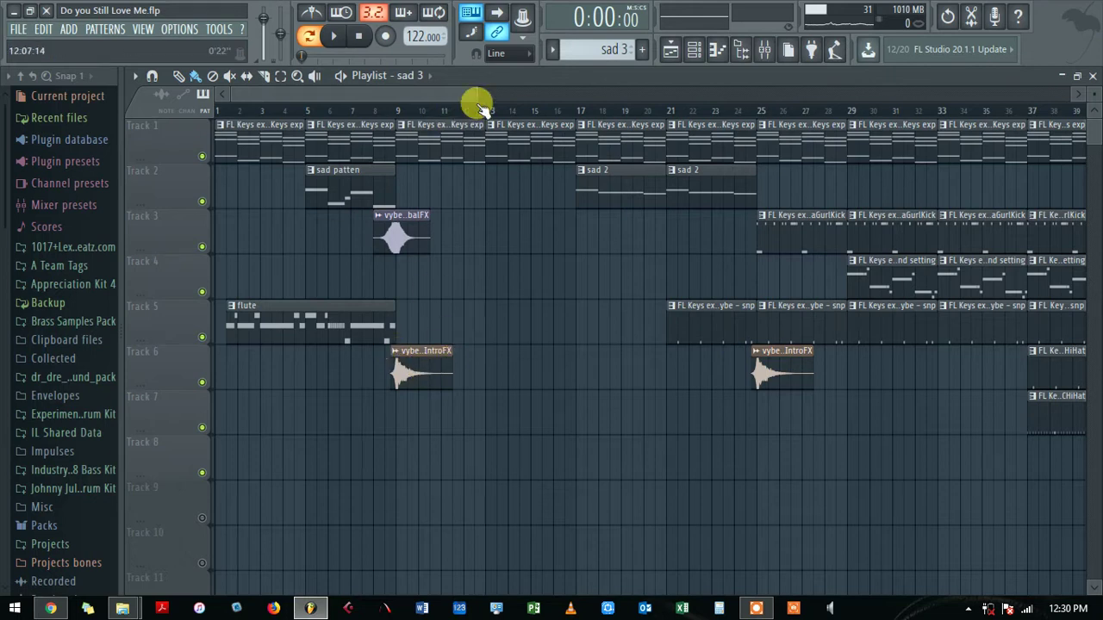
Step: Solo Track 3 and listen to the "vybe - CymbalFX" clip at bar 8 of the playlist
left_click_drag(477, 90, 287, 93)
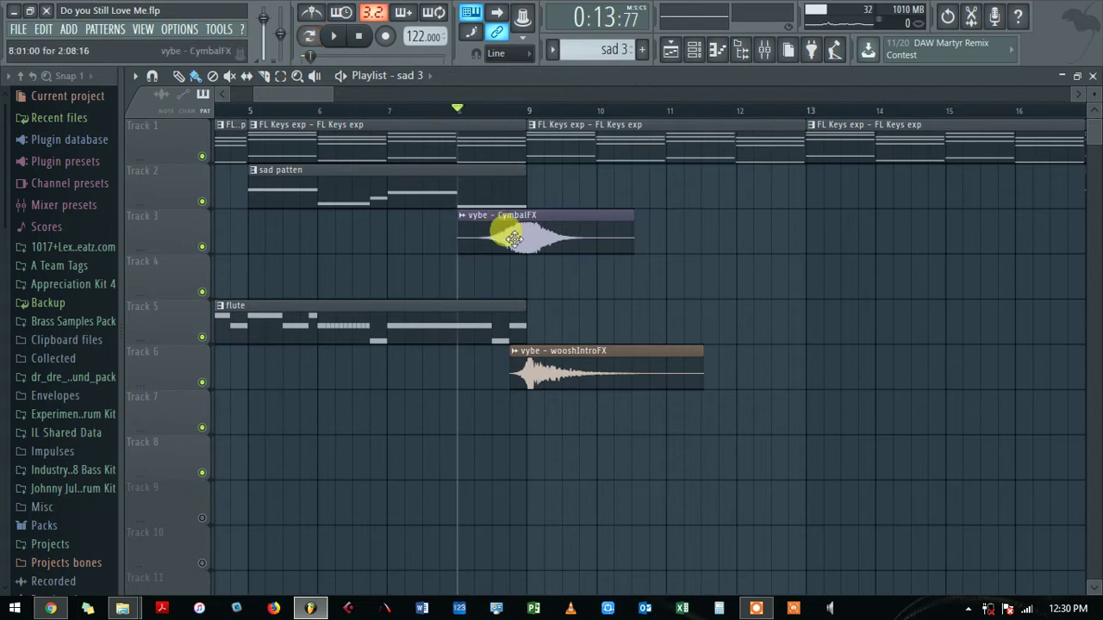
left_click(207, 249, "ctrl")
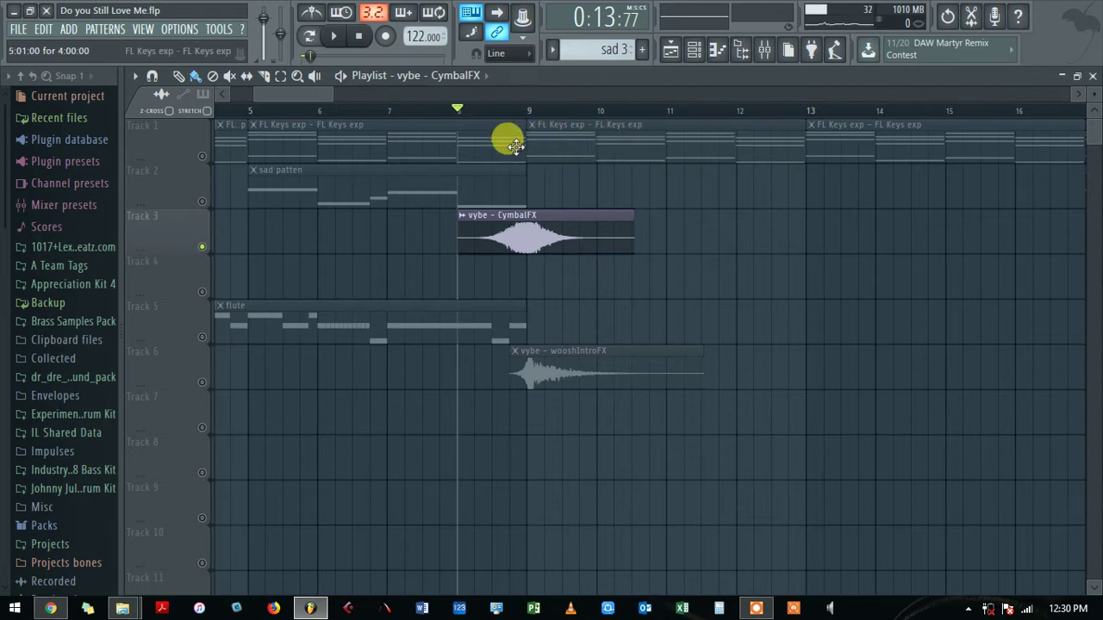
key("space")
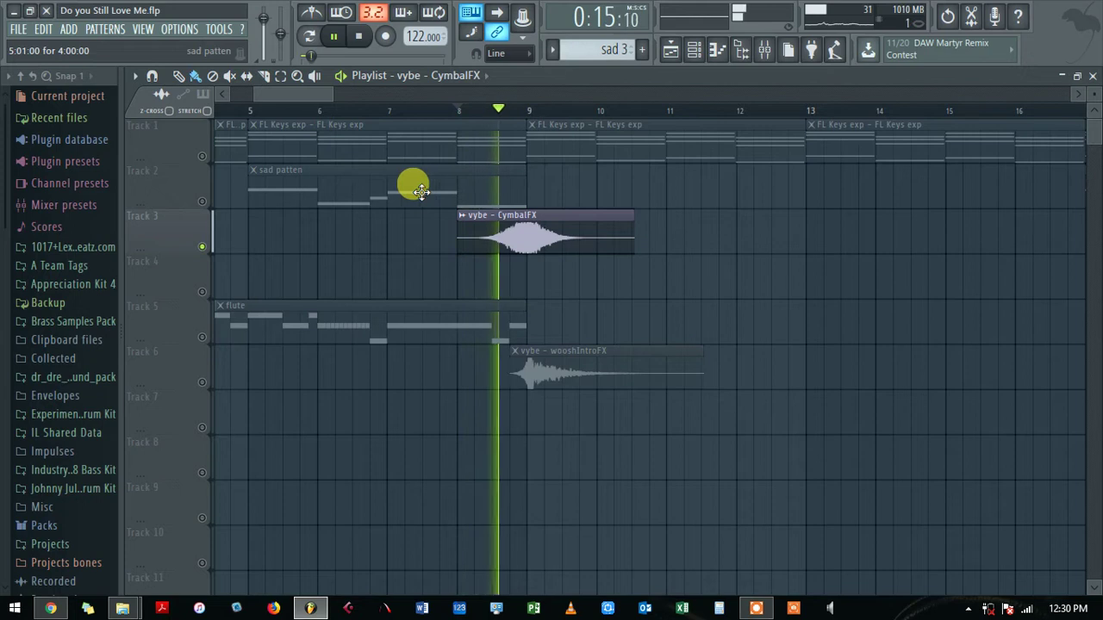
key("space")
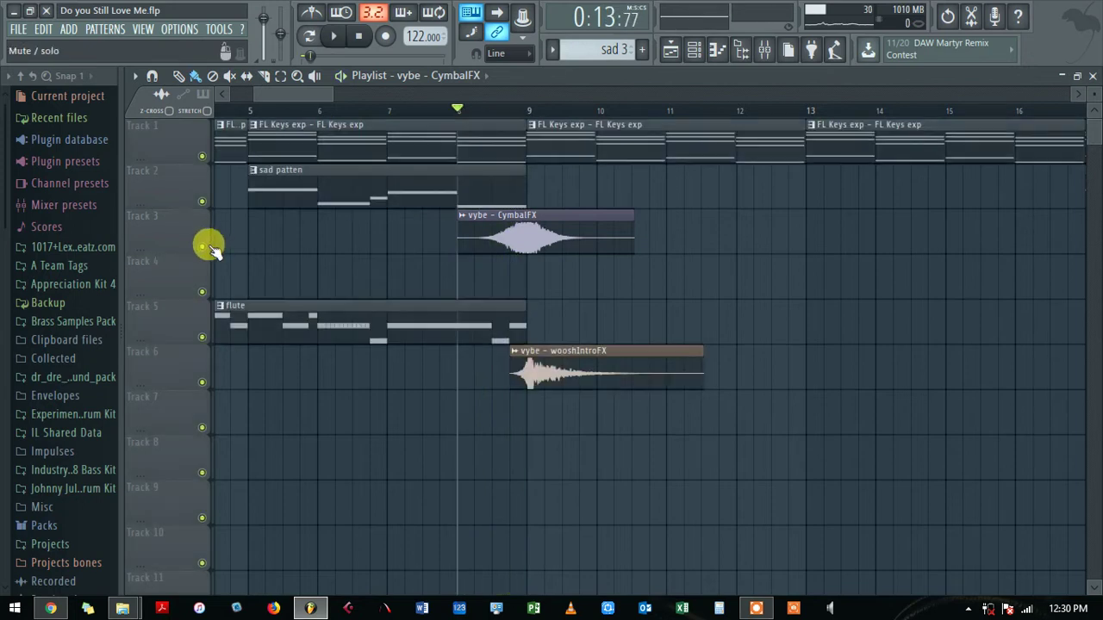
Step: Solo Track 6 to listen to the "vybe - wooshIntroFX" clip, then turn all tracks back on
right_click(203, 381)
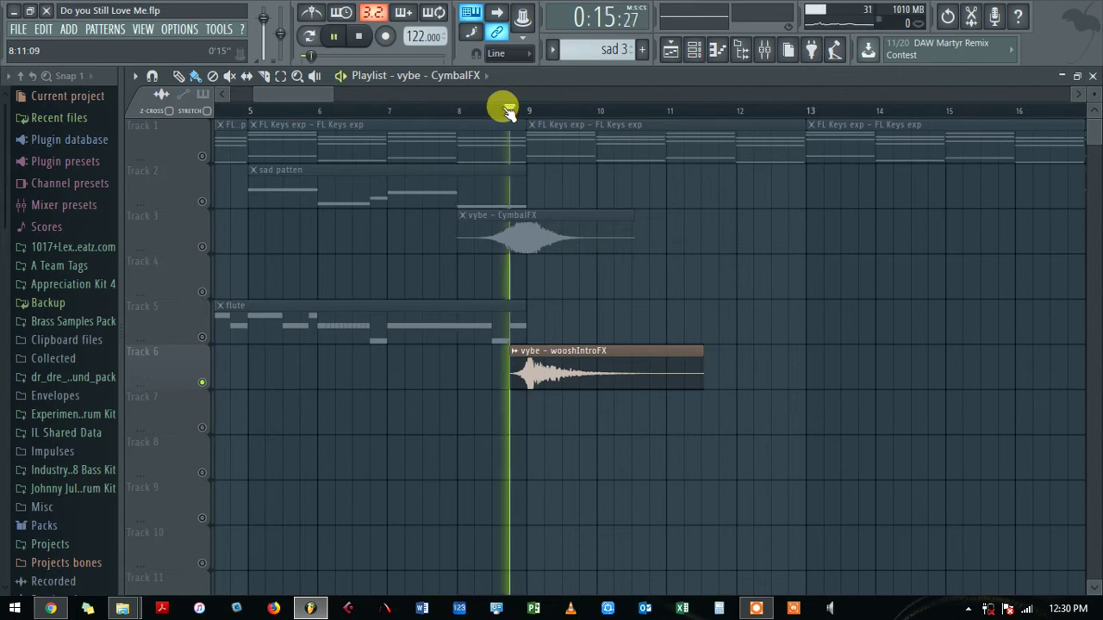
key("space")
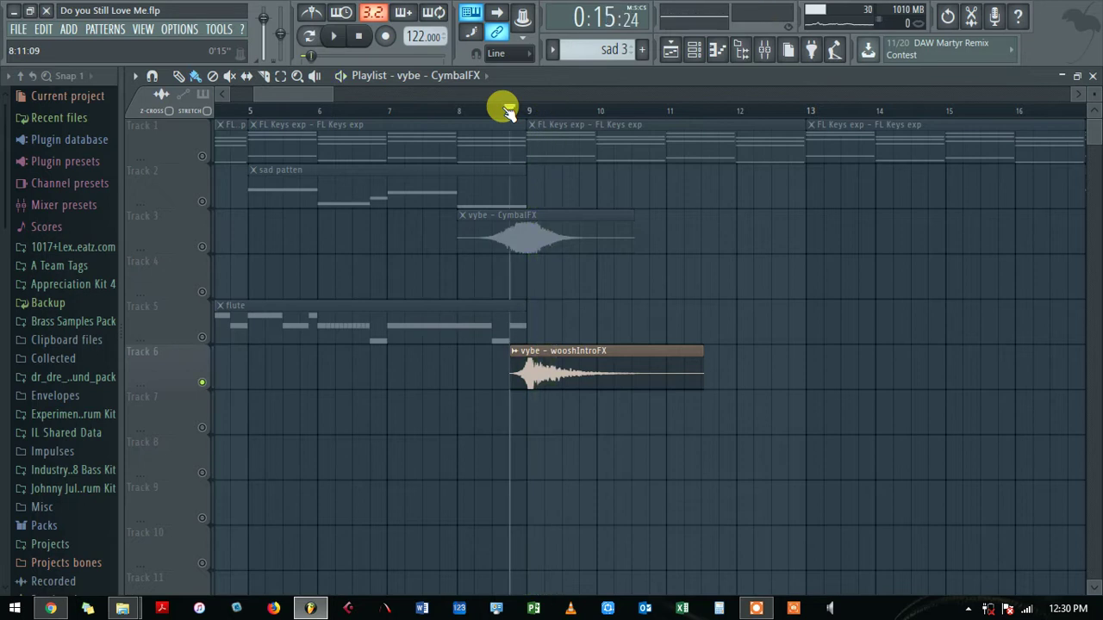
right_click(205, 386)
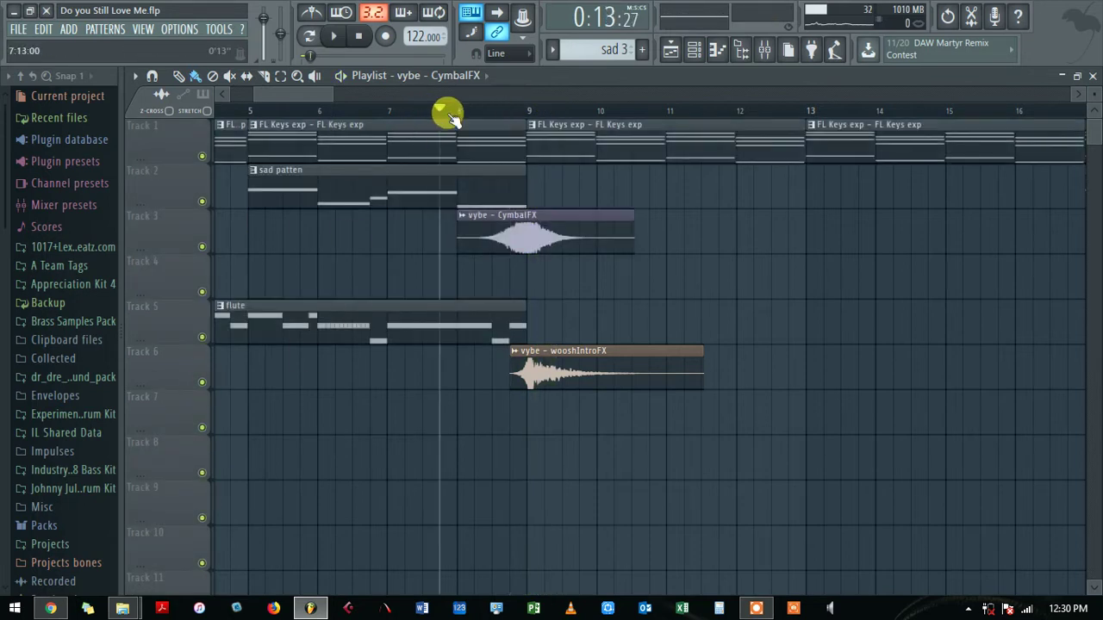
Step: Play the full arrangement from the start, then from bar 5 where "sad patten" comes in
left_click(334, 112)
key("space")
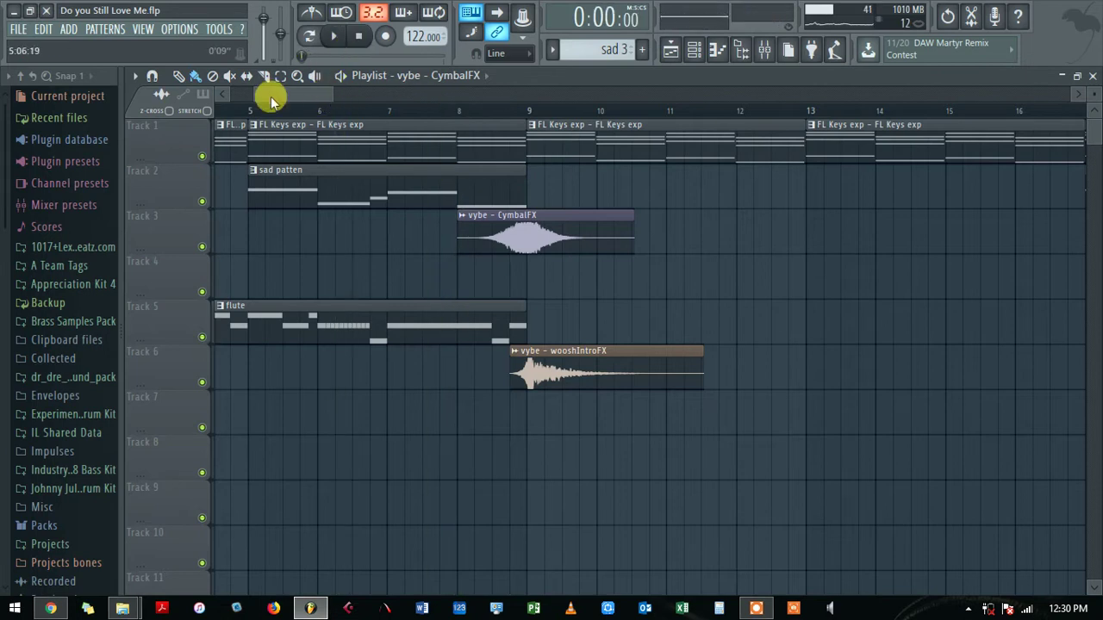
key("space")
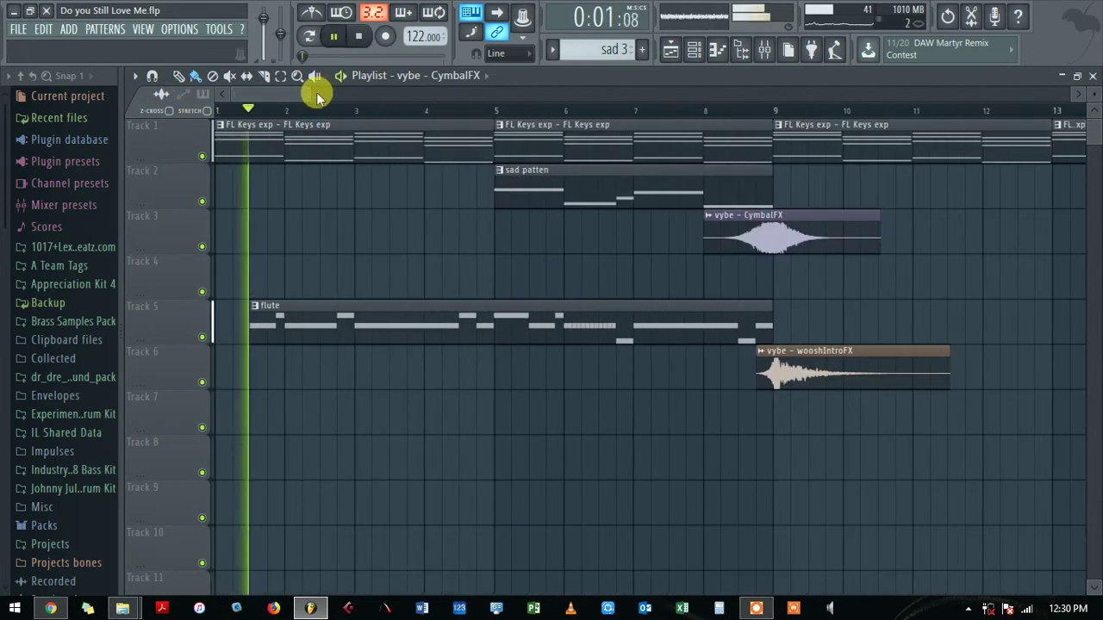
left_click(492, 111)
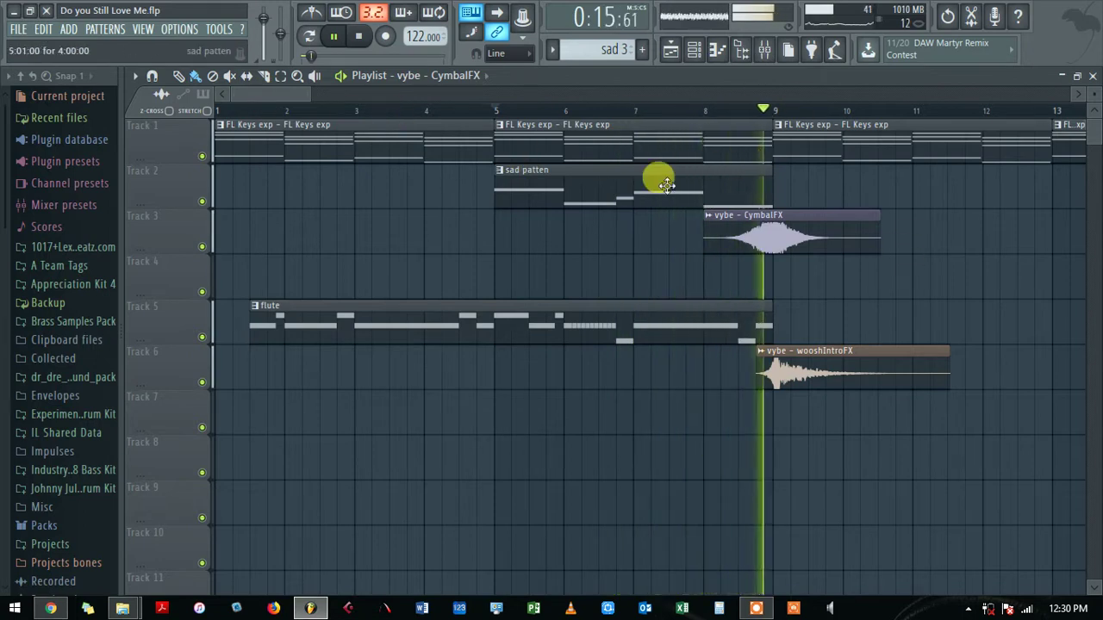
Step: Listen to the entrance of "sad 2" at bar 17 and of the "vybe - snp" pattern at bar 21
left_click_drag(306, 93, 382, 93)
left_click(558, 107)
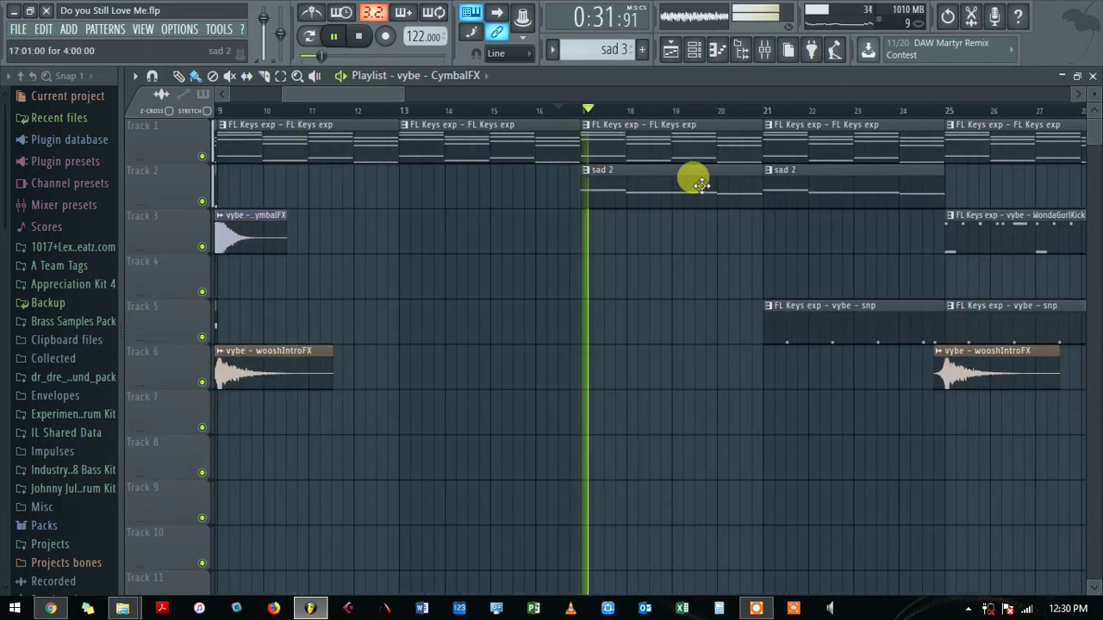
left_click_drag(364, 92, 442, 92)
left_click(315, 110)
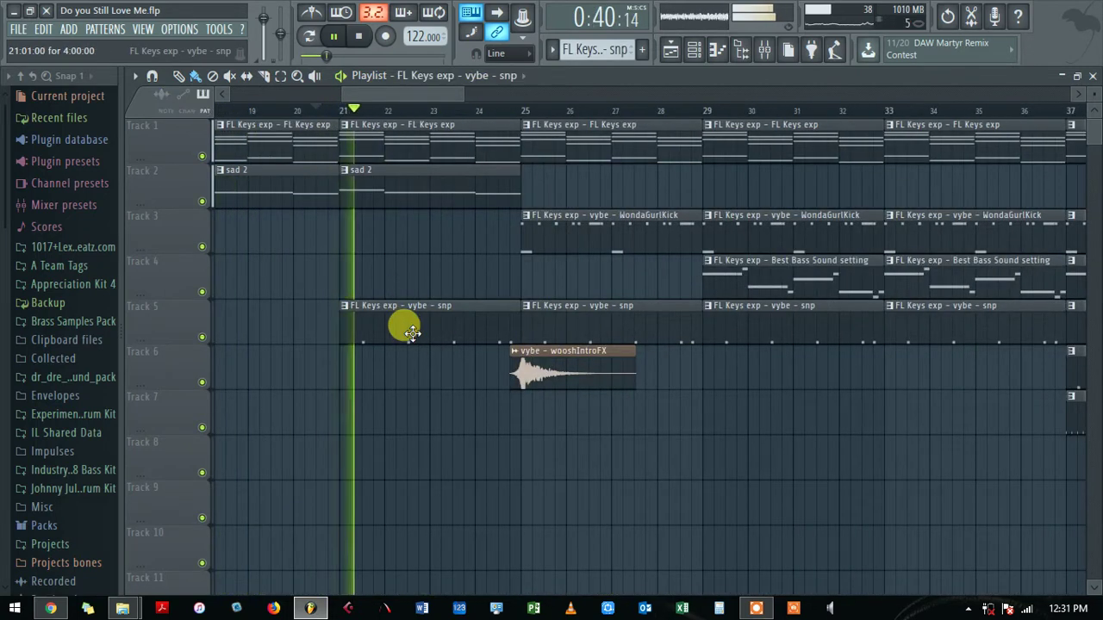
Step: View the "vybe - snp" and "vybe - WondaGurlKick" notes in the piano roll while the song plays
double_click(412, 334)
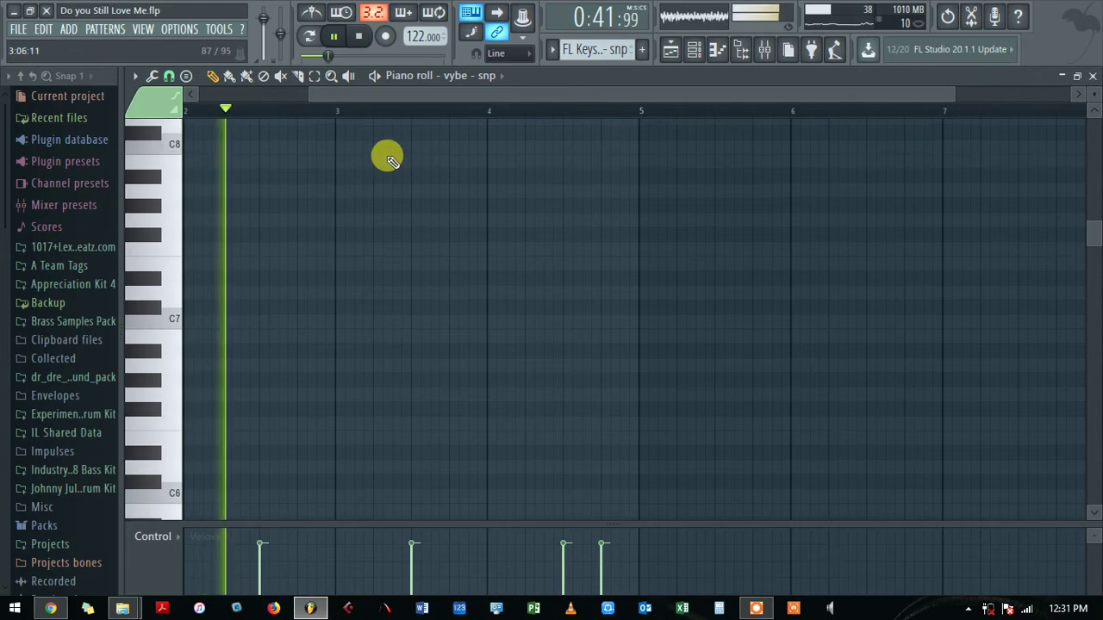
scroll(386, 155, "down", 1)
scroll(387, 168, "down", 4)
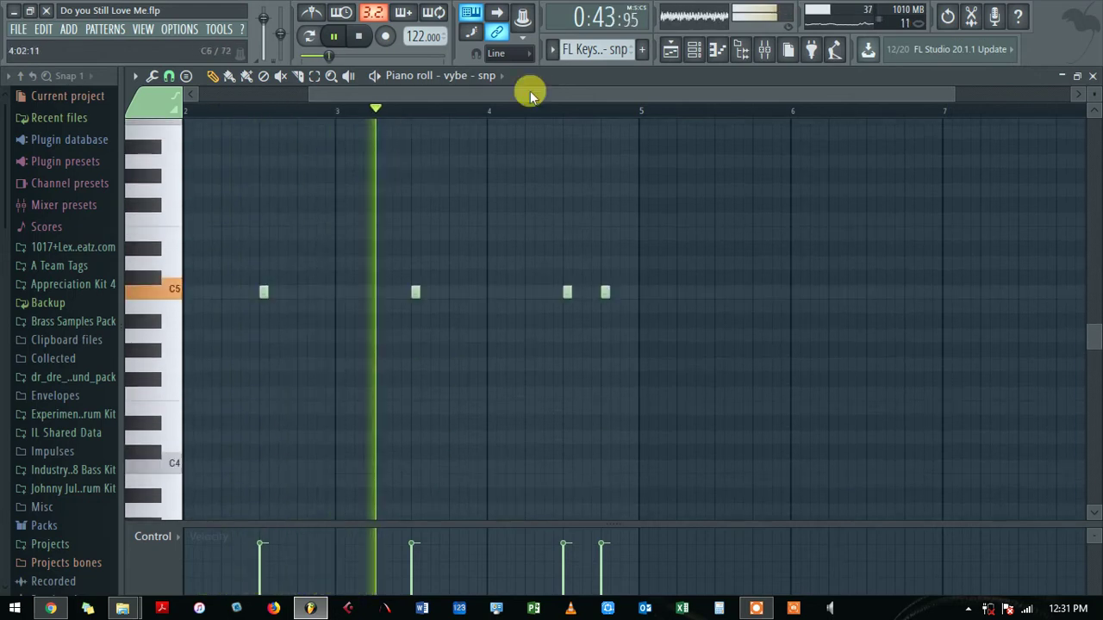
left_click(671, 50)
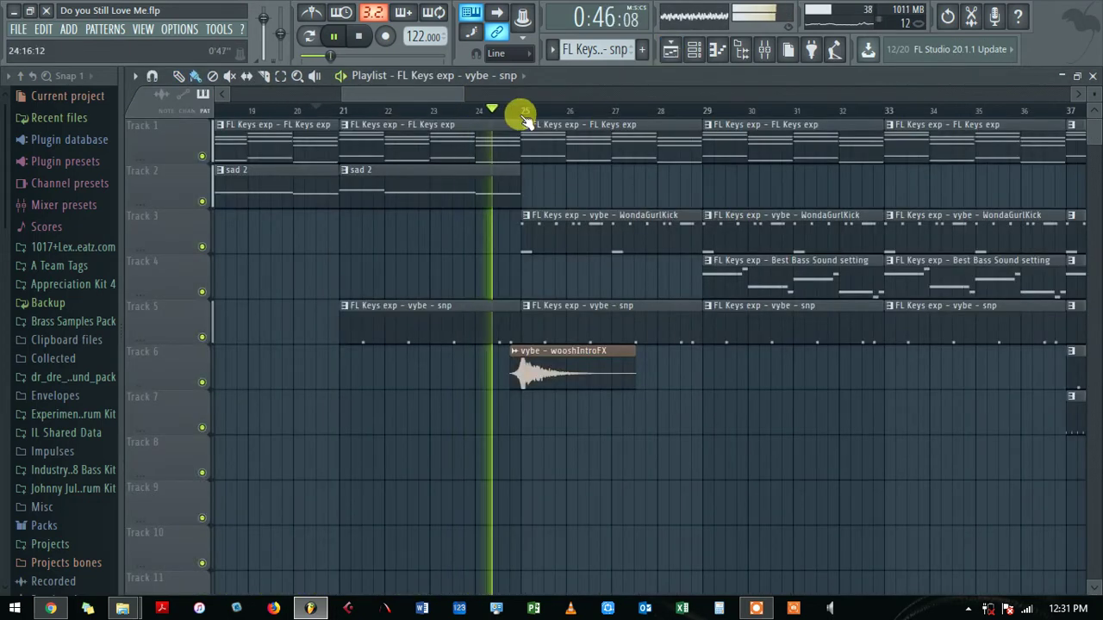
double_click(586, 218)
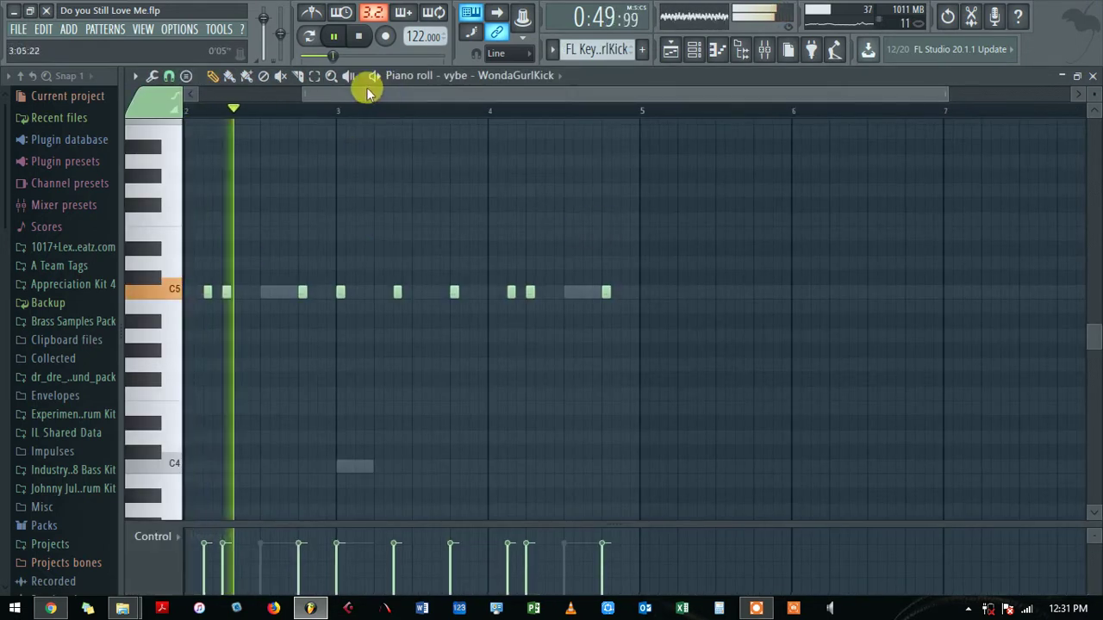
left_click(679, 54)
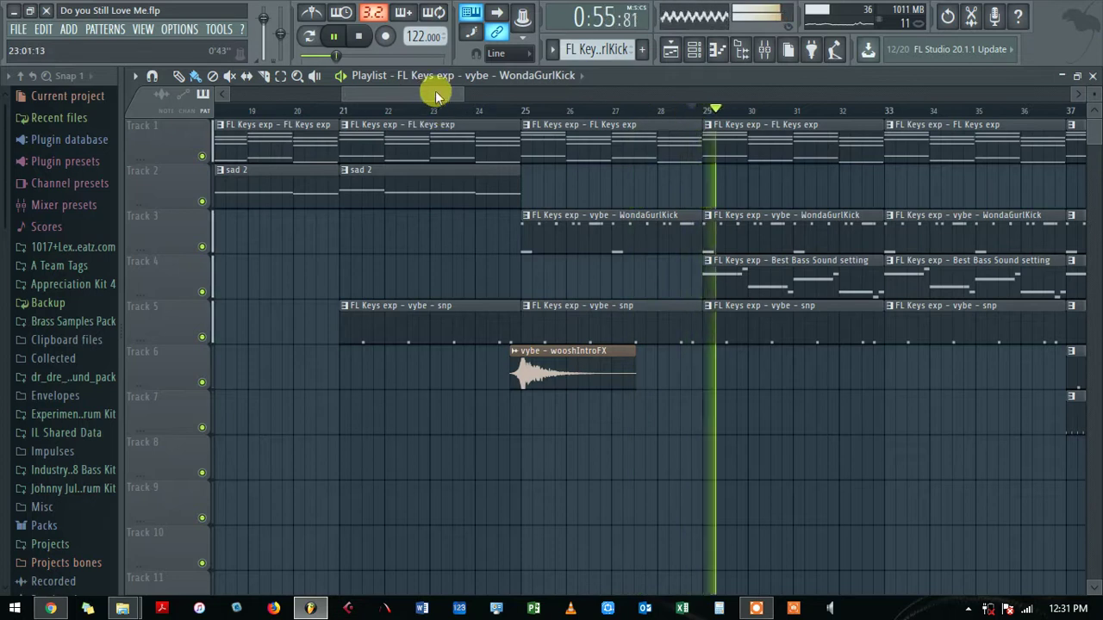
Step: Listen from bar 36 and view the VT_CHiHat and VT_OHiHat notes in the piano roll
left_click_drag(450, 93, 616, 131)
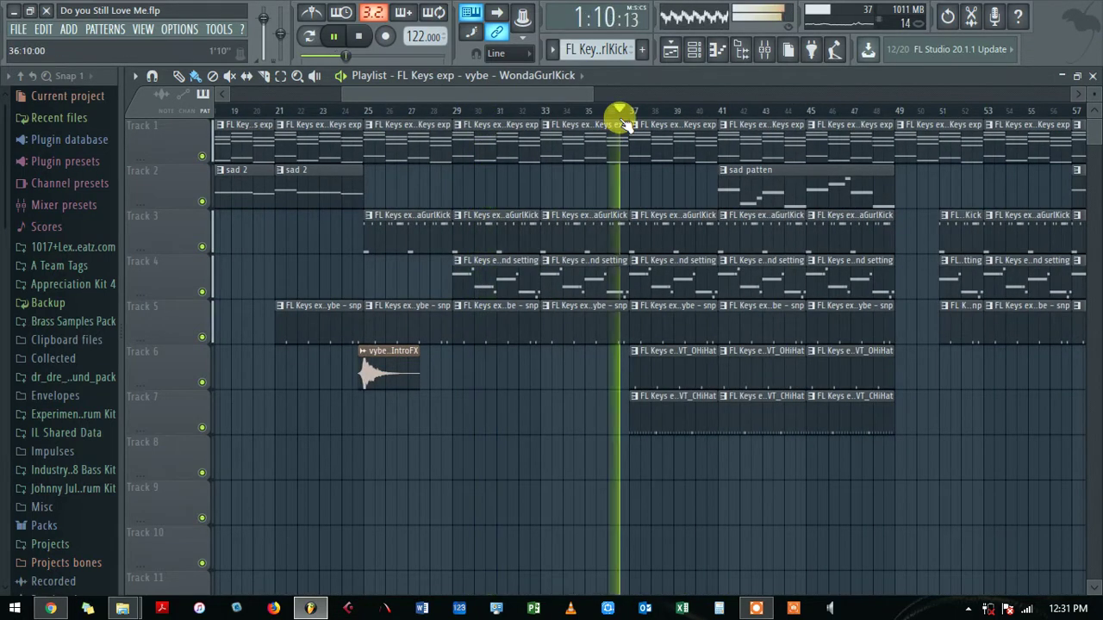
double_click(668, 415)
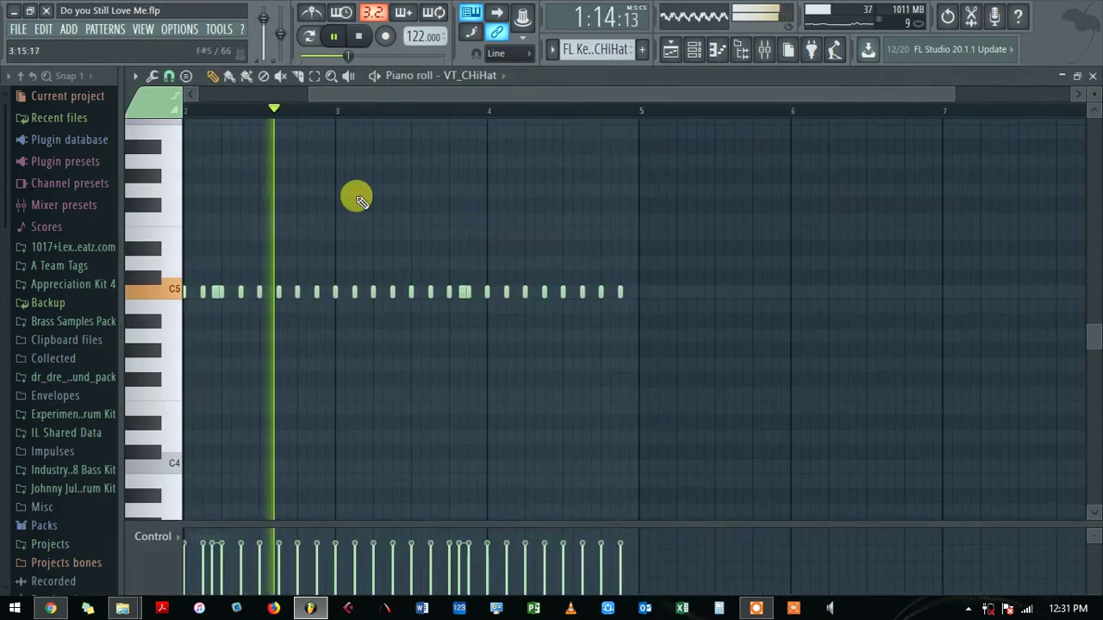
left_click(694, 50)
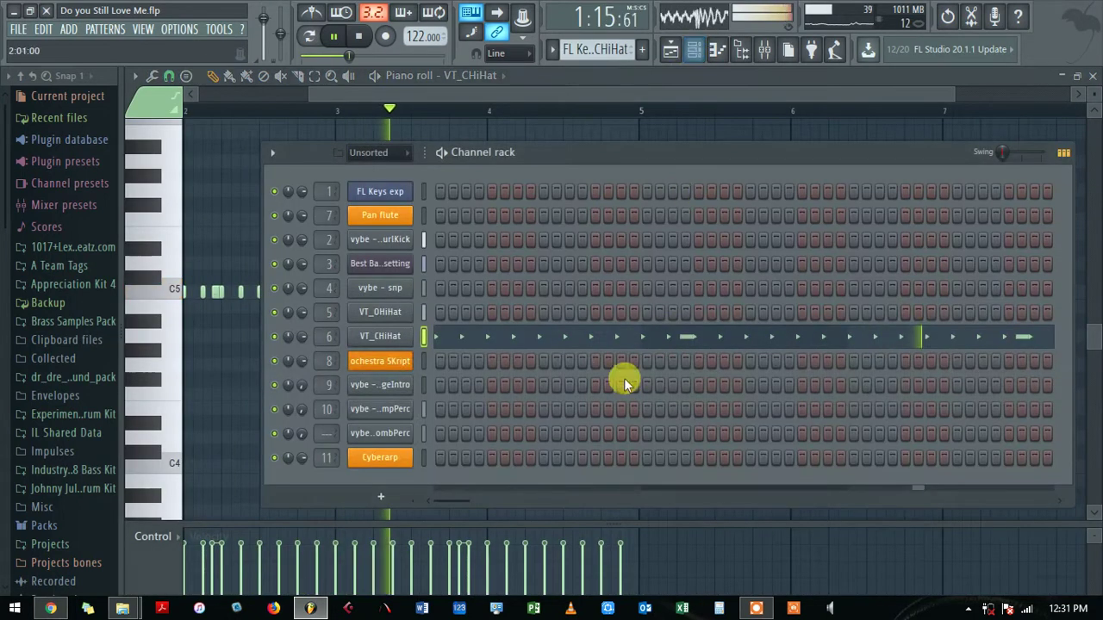
left_click(670, 50)
double_click(743, 367)
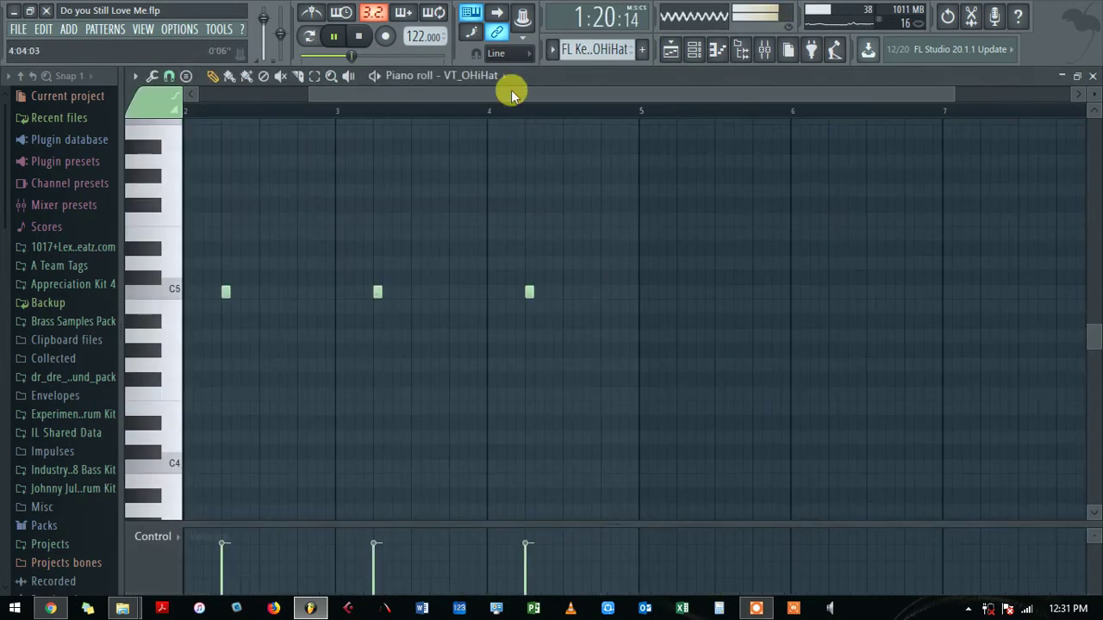
left_click(670, 49)
Step: Stop playback and look through the rest of the playlist arrangement up to its ending
scroll(670, 88, "right", 6)
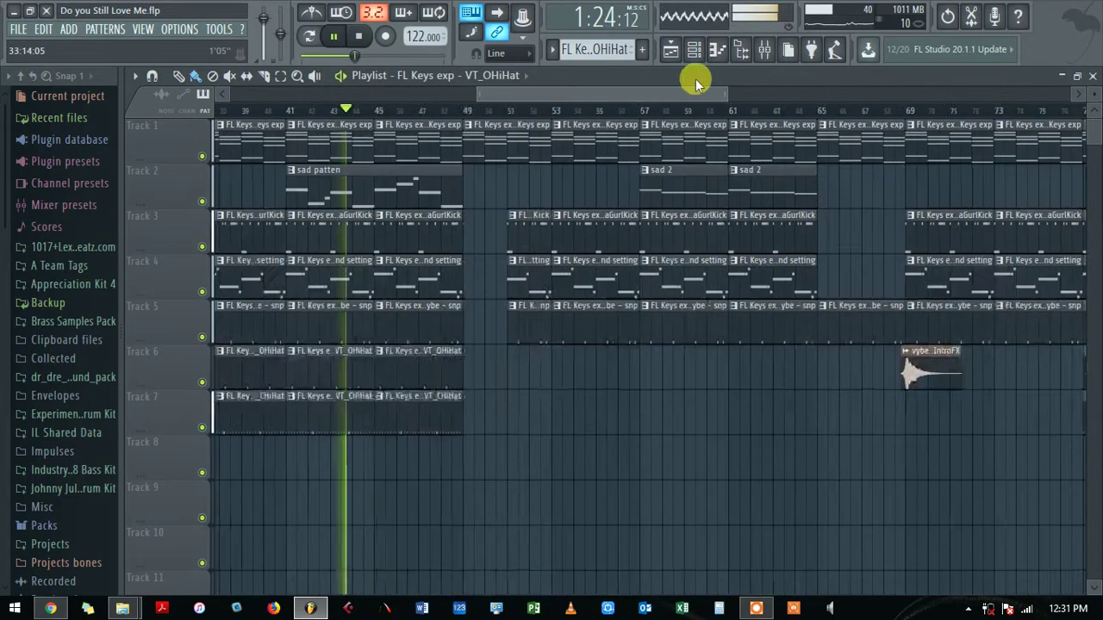
key("space")
scroll(632, 93, "right", 3)
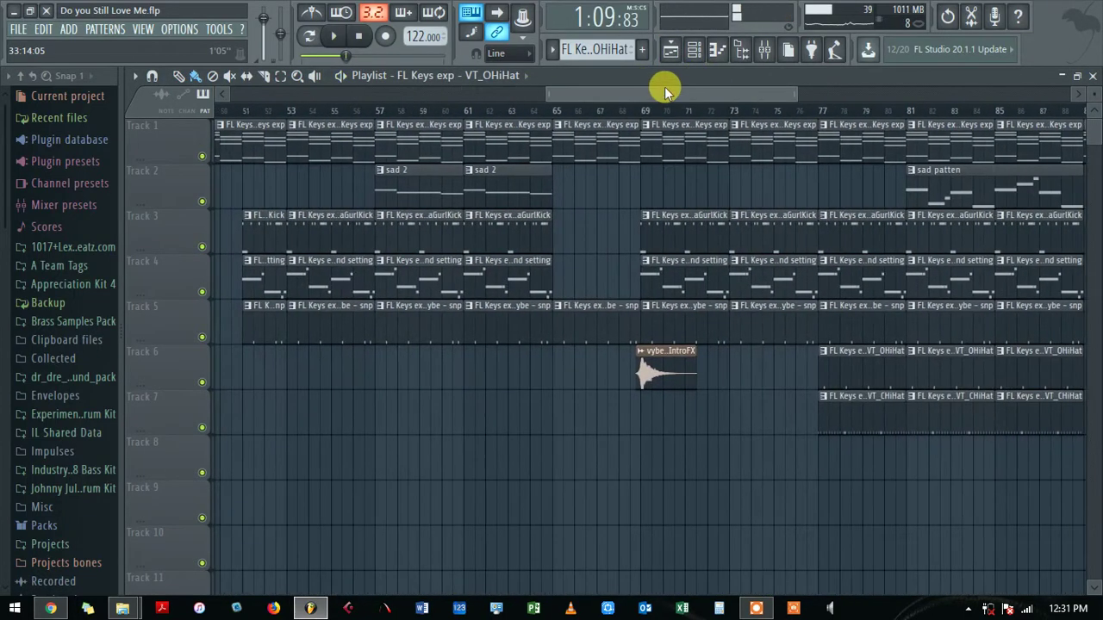
left_click(616, 96)
left_click_drag(616, 97, 828, 93)
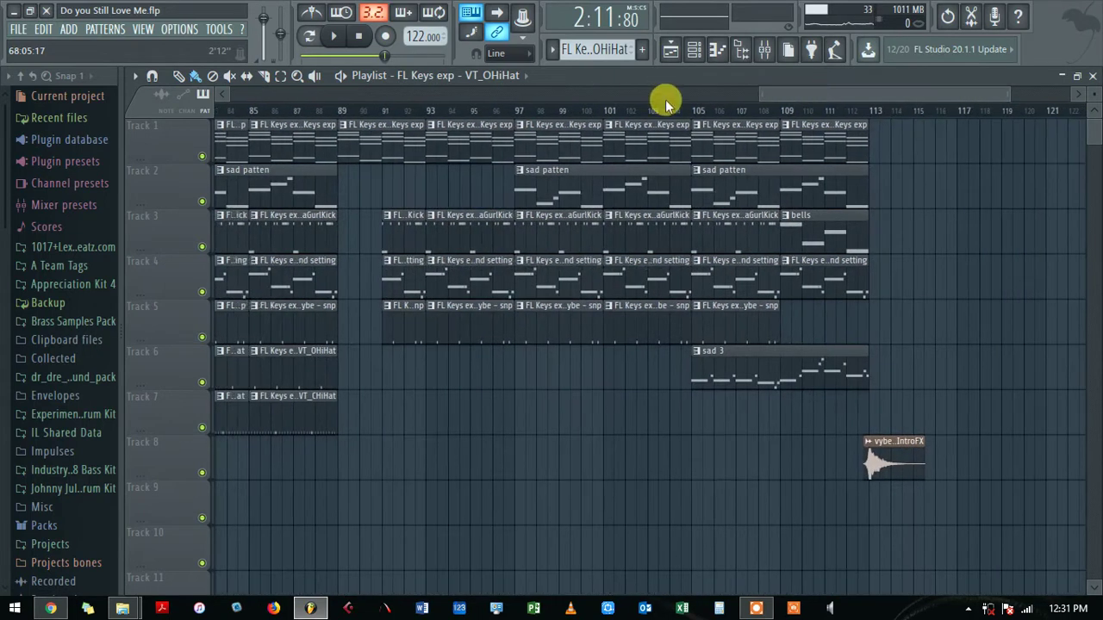
Step: Play the ending from just before bar 105 and view the "sad 3" Pan flute notes in the piano roll
left_click(680, 110)
double_click(719, 371)
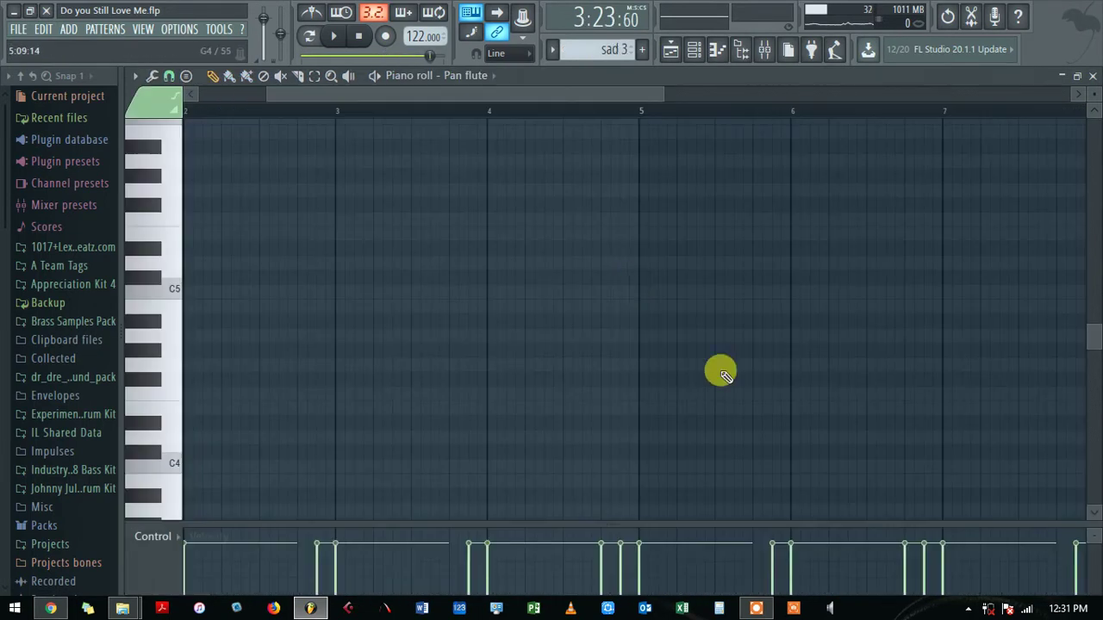
scroll(319, 241, "up", 4)
scroll(319, 241, "up", 2)
key("space")
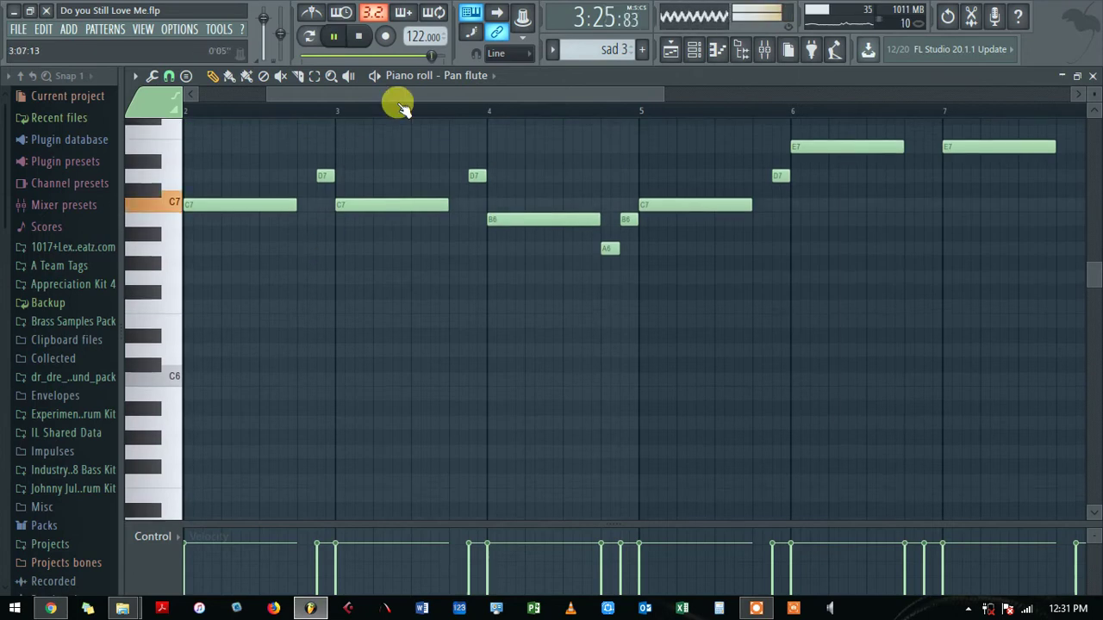
left_click_drag(366, 99, 647, 86)
left_click(670, 49)
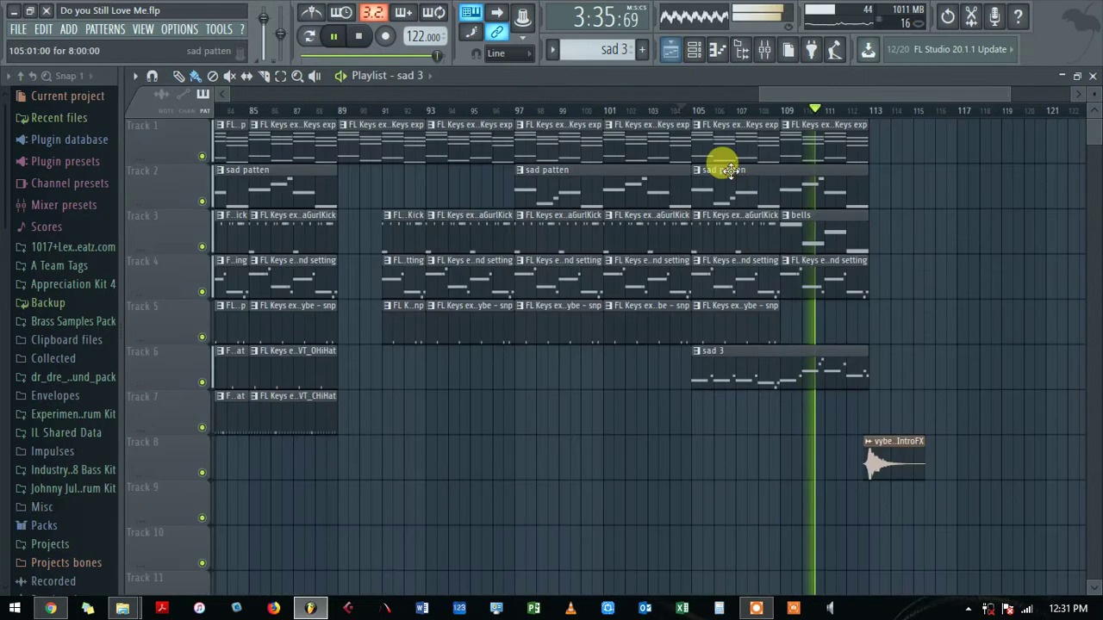
Step: Solo Track 3 and play the section leading into the "bells" clip at bar 109
scroll(827, 99, "right", 2)
key("space")
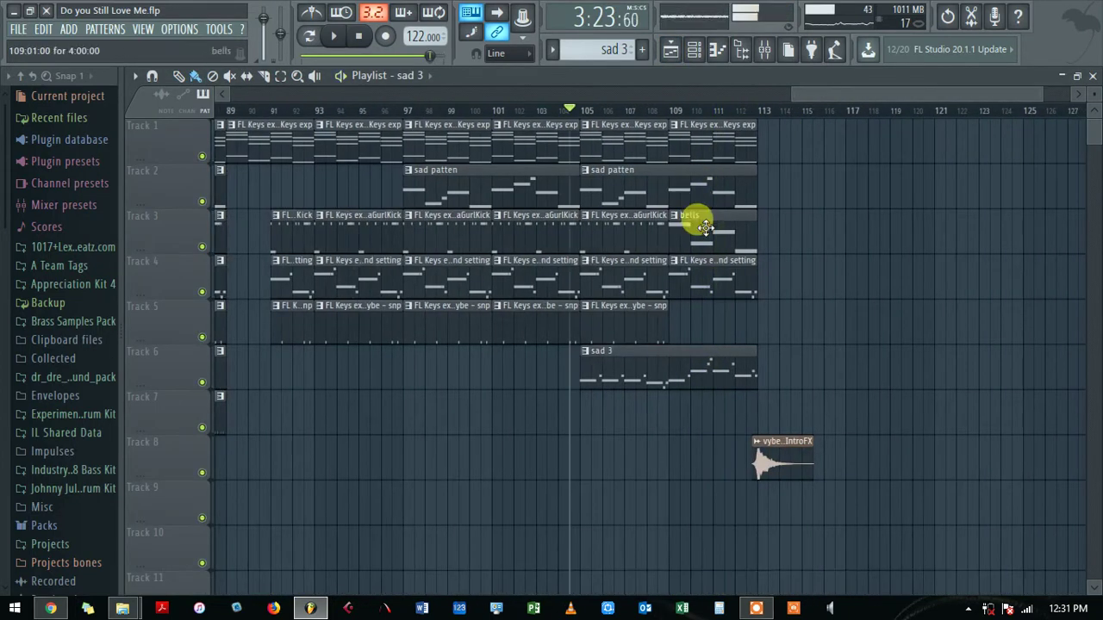
left_click(705, 227)
right_click(202, 247)
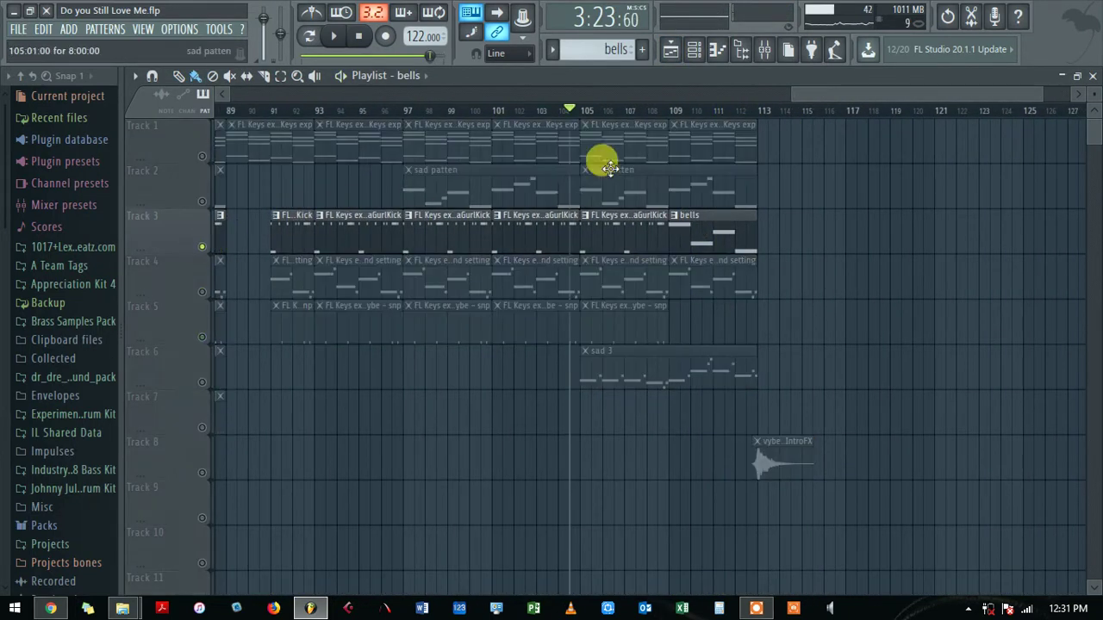
left_click(642, 113)
key("space")
left_click_drag(833, 97, 848, 94)
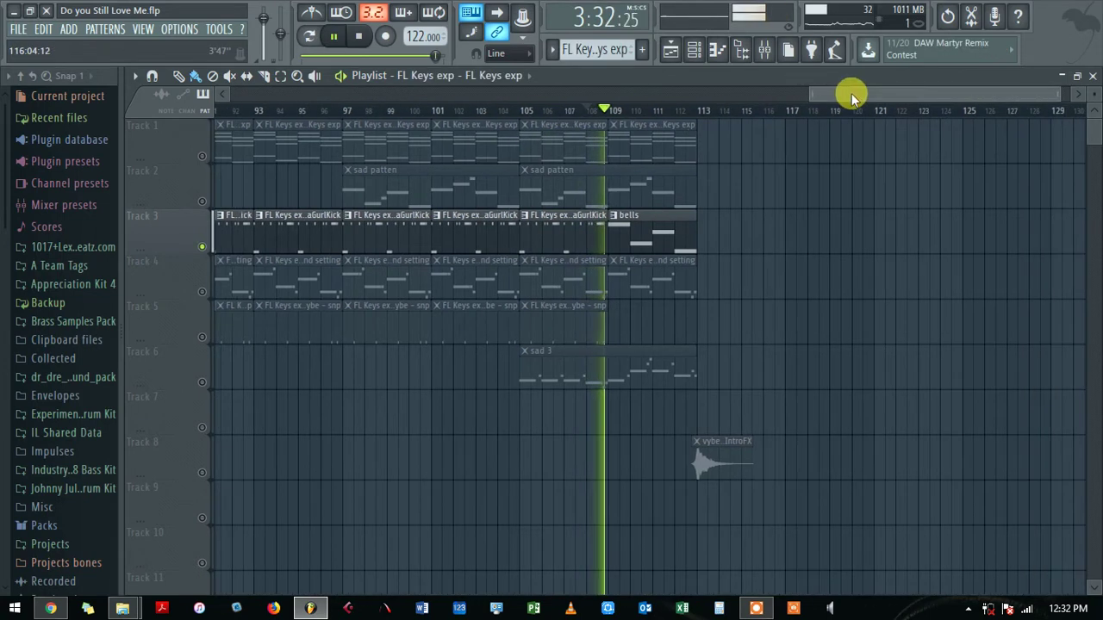
key("space")
left_click(478, 112)
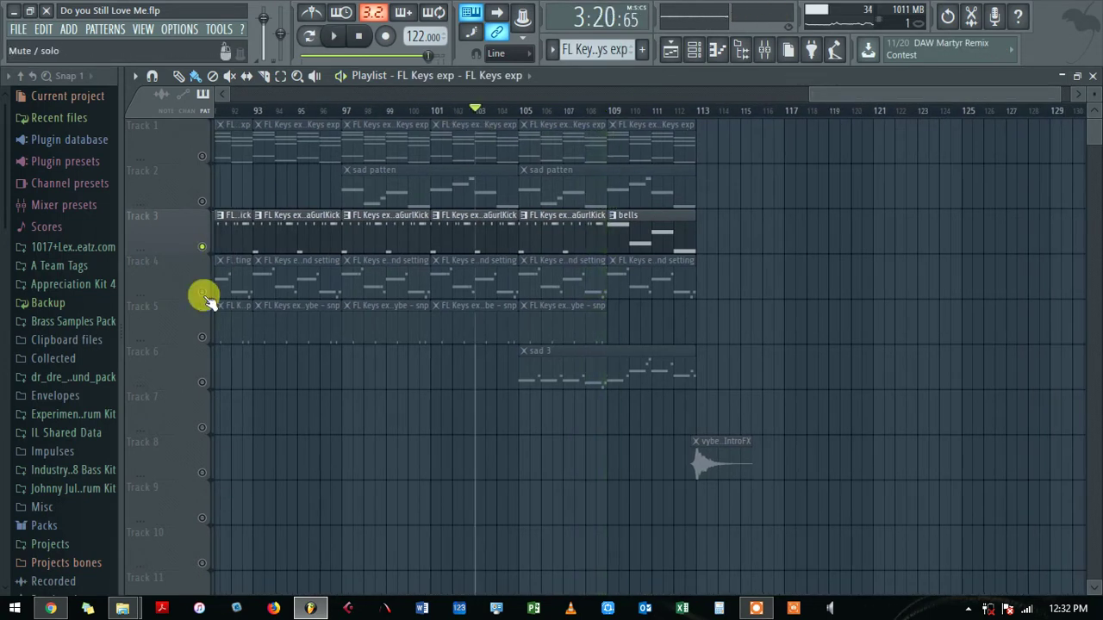
Step: Unmute Track 4 and play the end of the section before the "bells" clip at bar 109
left_click(201, 292)
key("space")
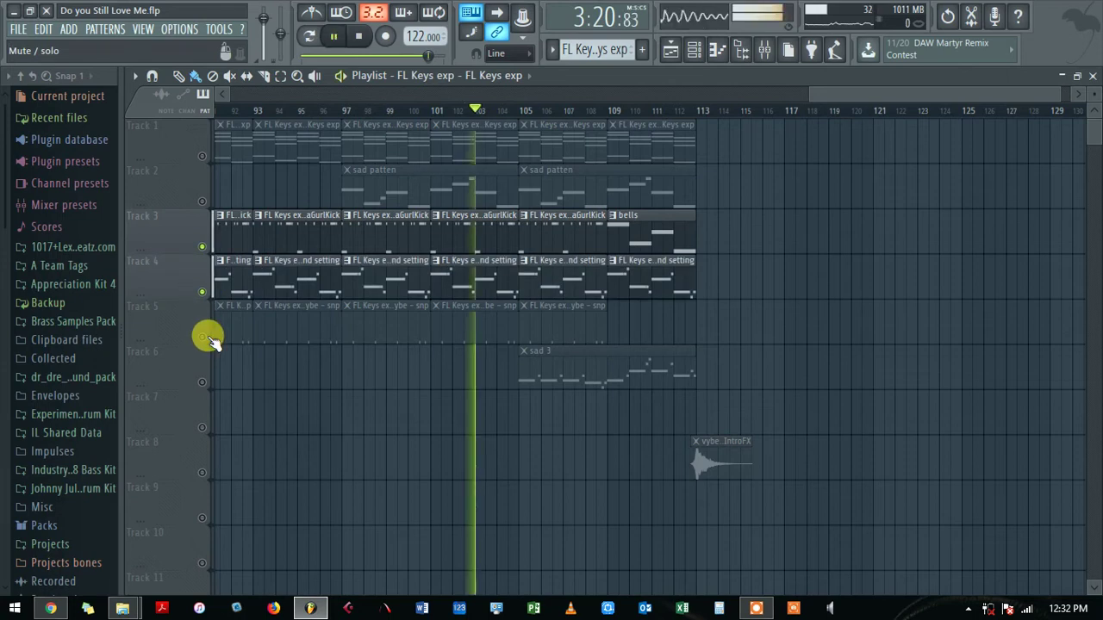
left_click(591, 113)
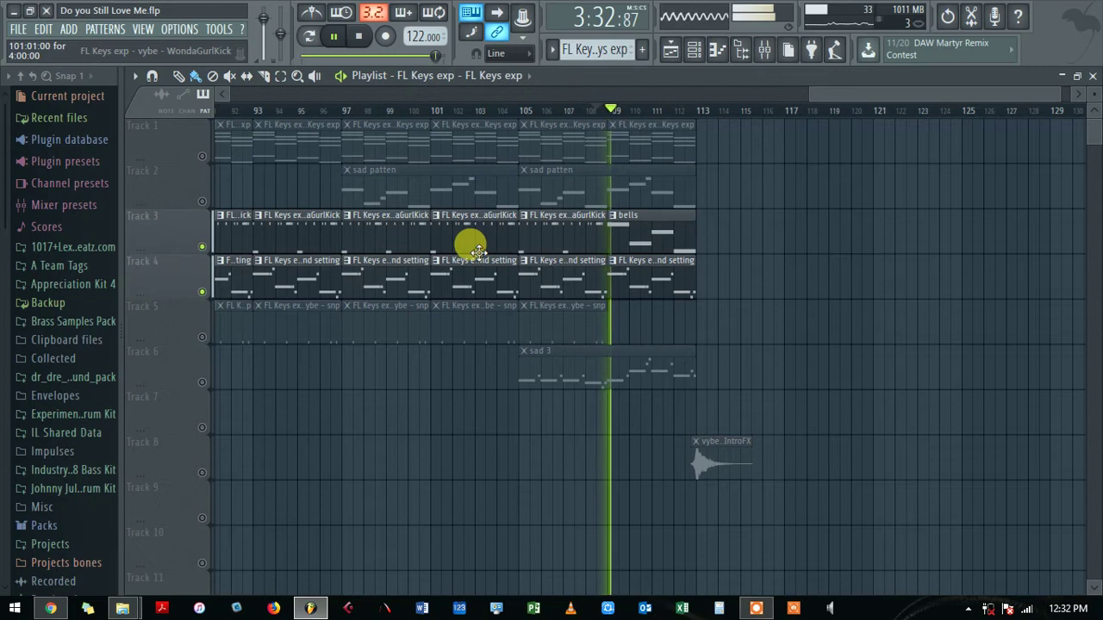
key("space")
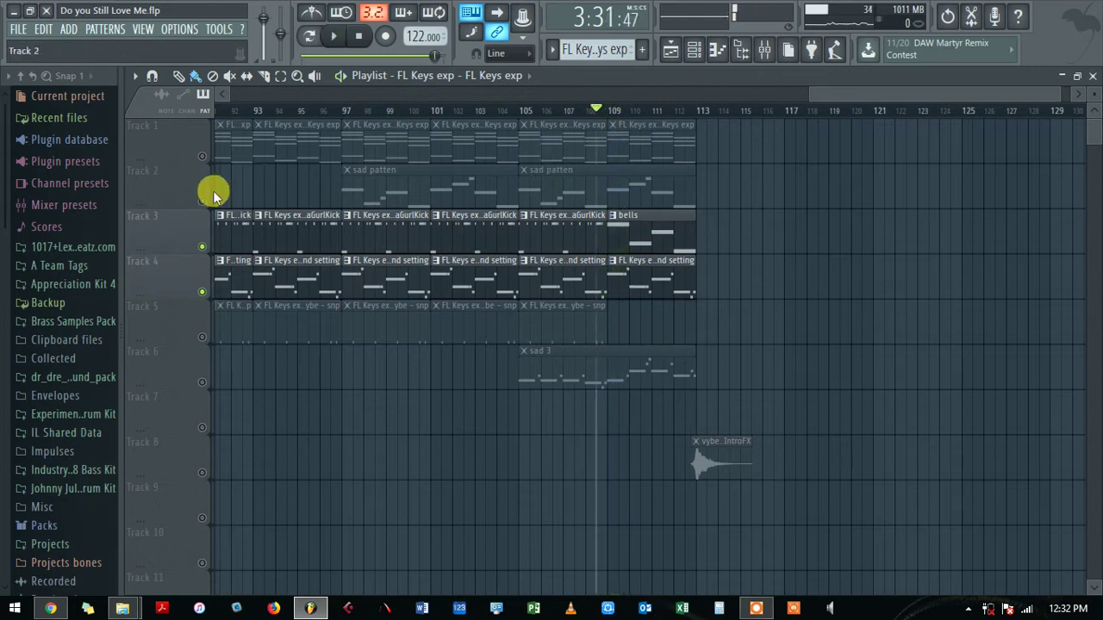
Step: Unmute Tracks 2, 1, 5, 6 and 8 while starting playback from just before bar 109
left_click(202, 201)
left_click(201, 159)
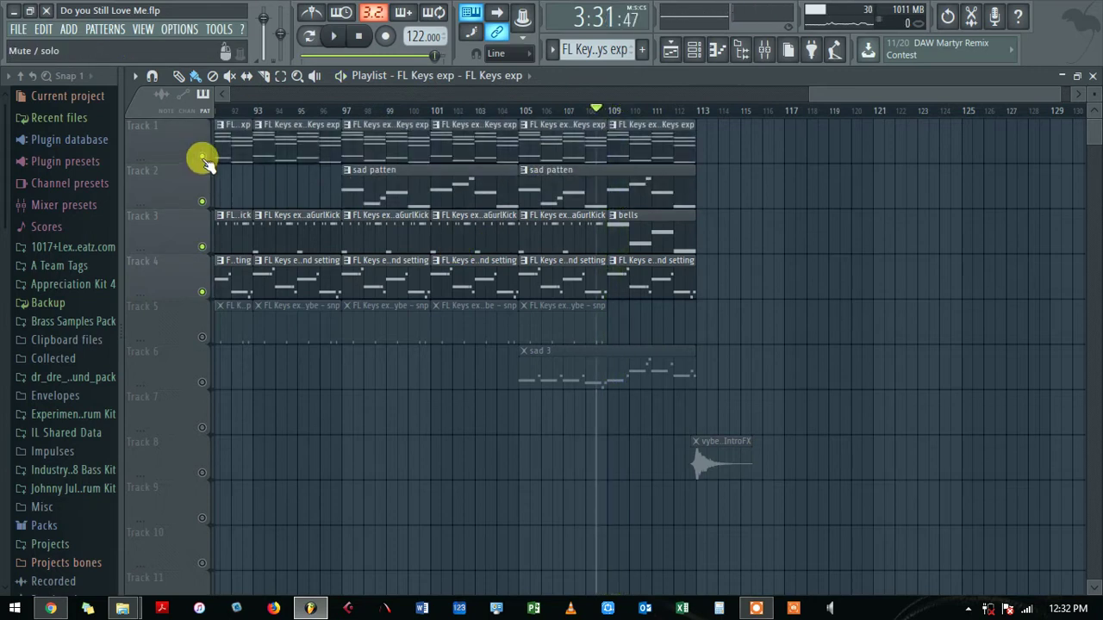
left_click(201, 337)
left_click(203, 383)
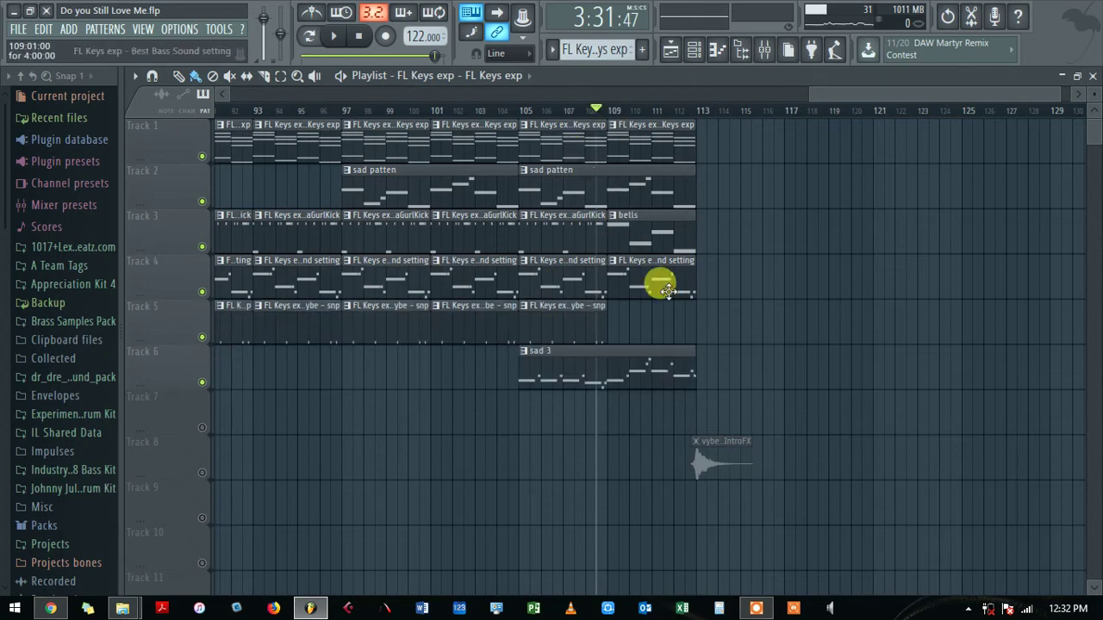
key("space")
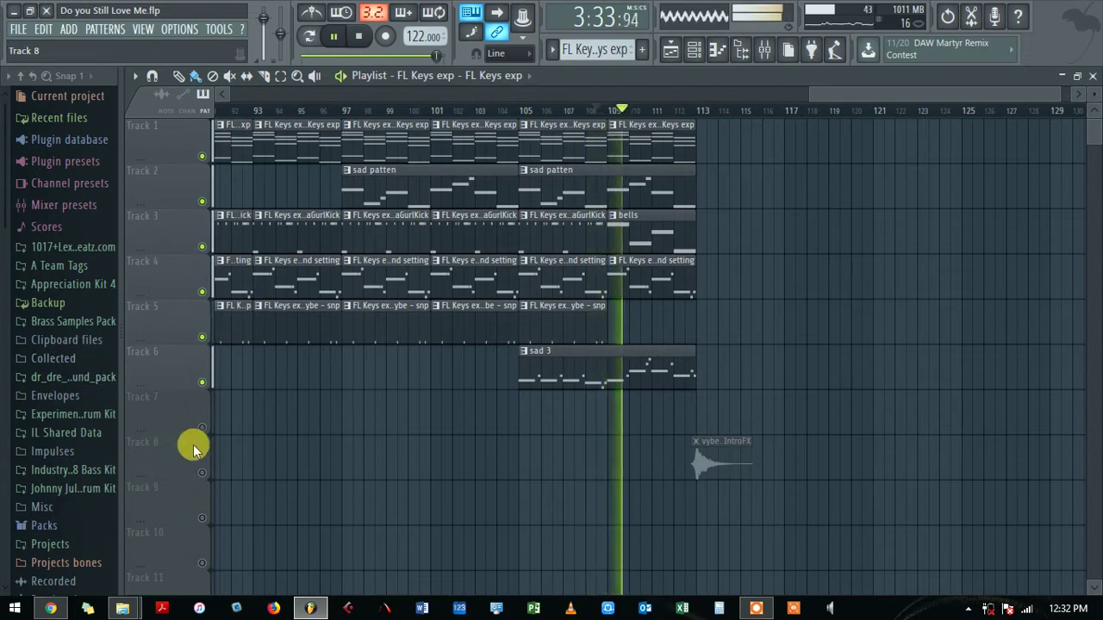
left_click(203, 473)
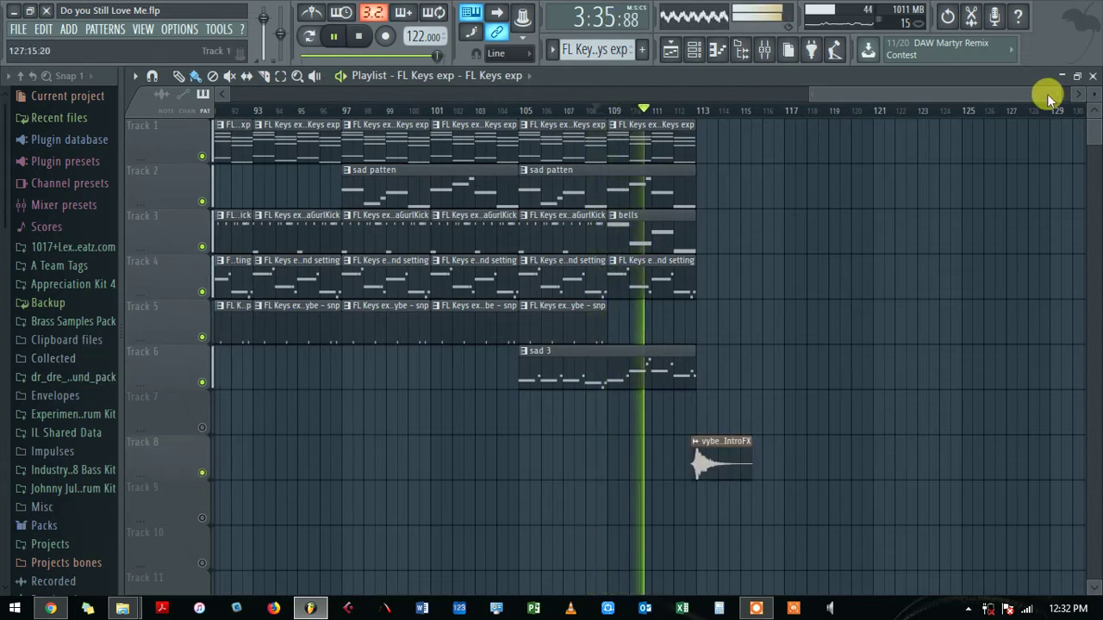
Step: Listen to the ending through to the IntroFX clip on Track 8 and stop playback
left_click_drag(1053, 94, 959, 87)
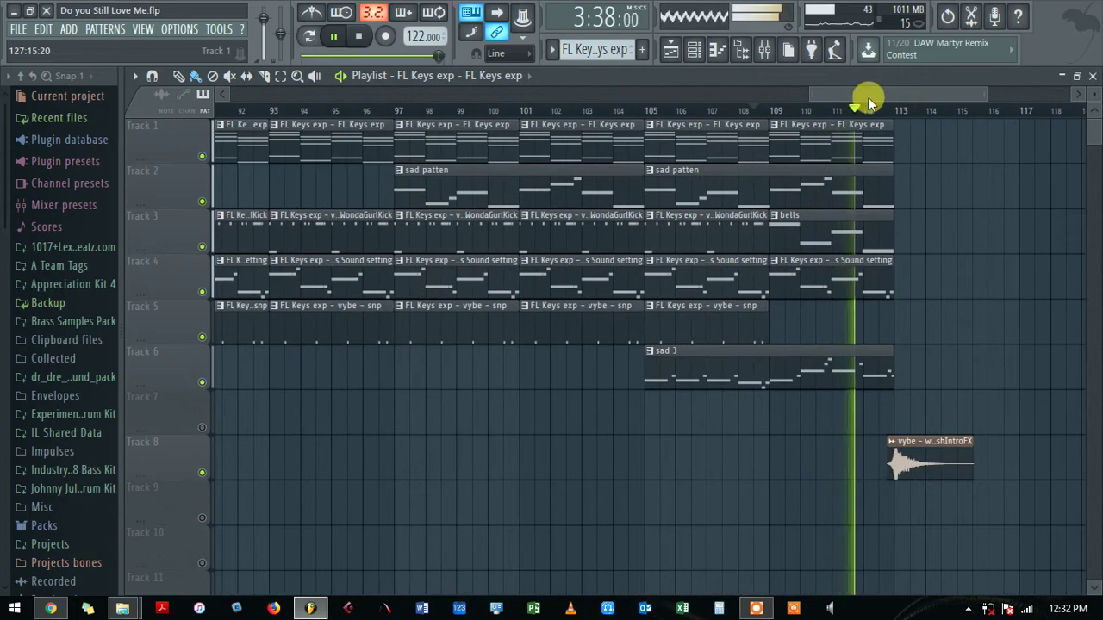
left_click_drag(866, 100, 916, 98)
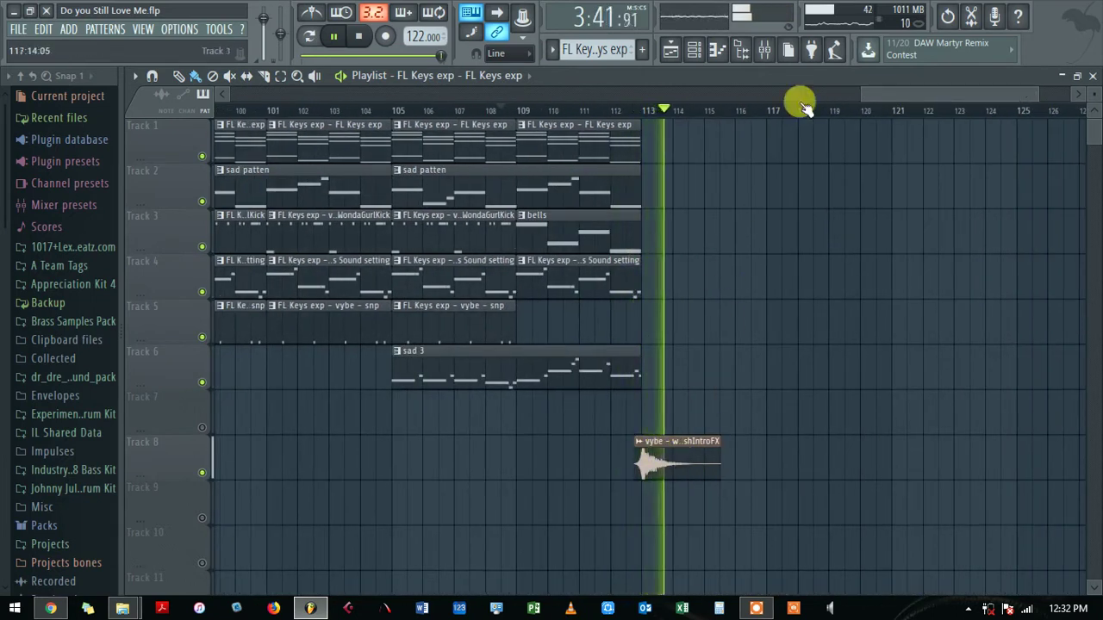
key("space")
Step: Review the effect chains of the bass and "vybe - snp" mixer tracks, and the VT_OHiHat track's Fruity parametric EQ 2 curve
left_click(764, 49)
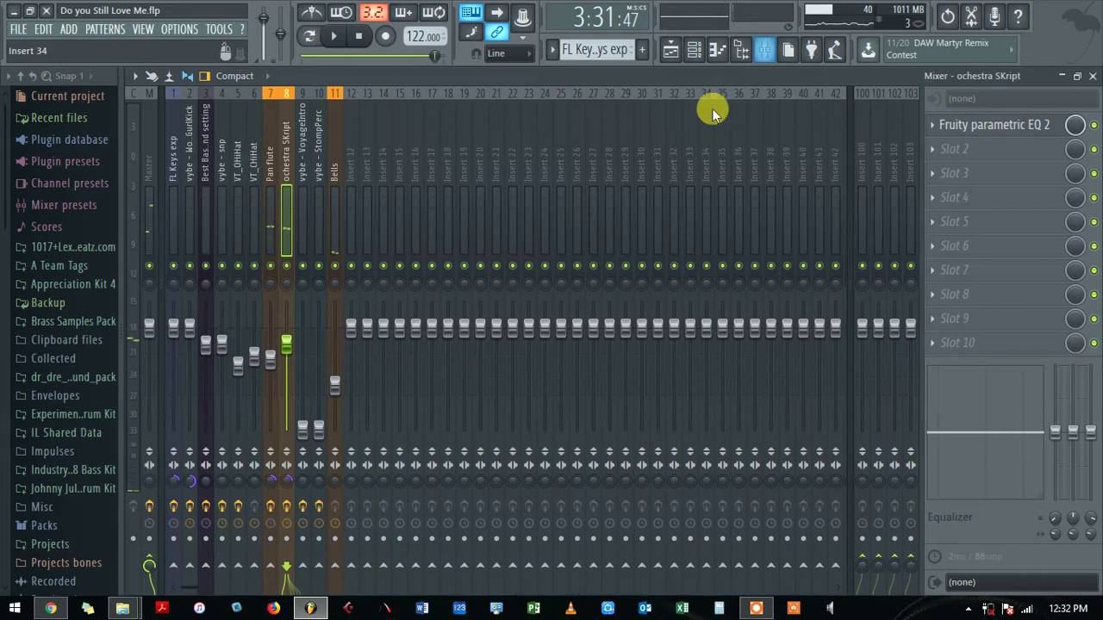
left_click(209, 163)
left_click(223, 168)
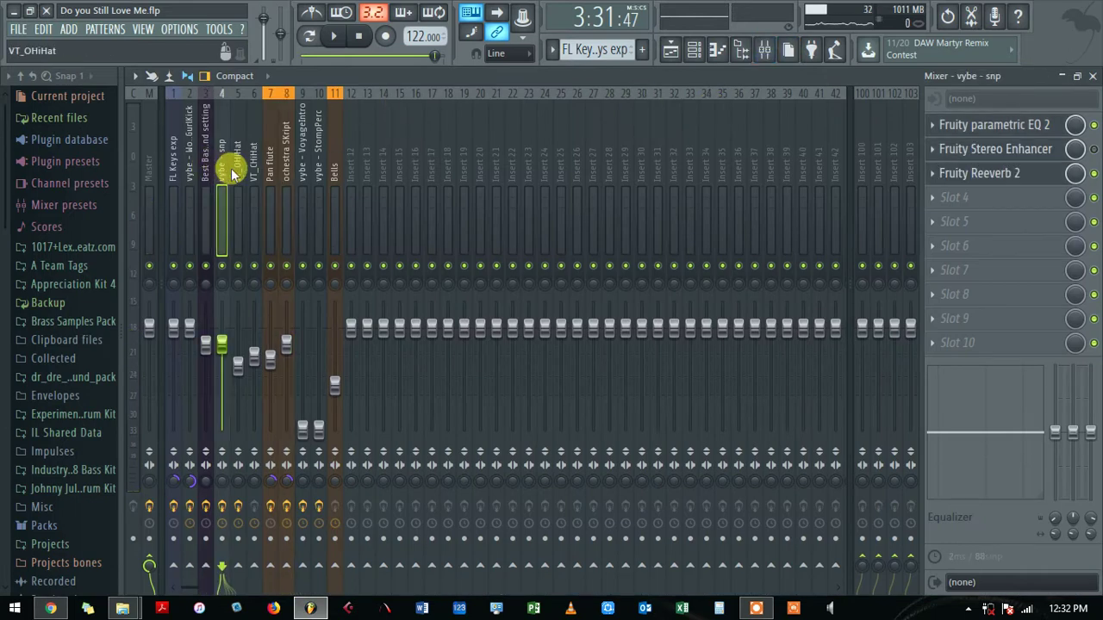
left_click(235, 169)
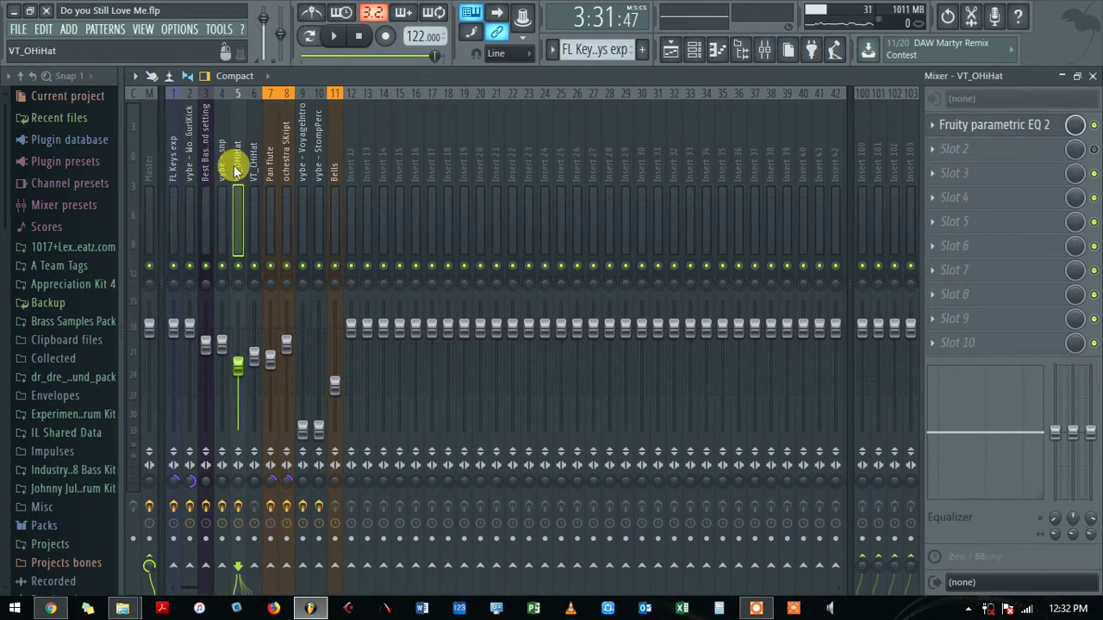
left_click(1021, 124)
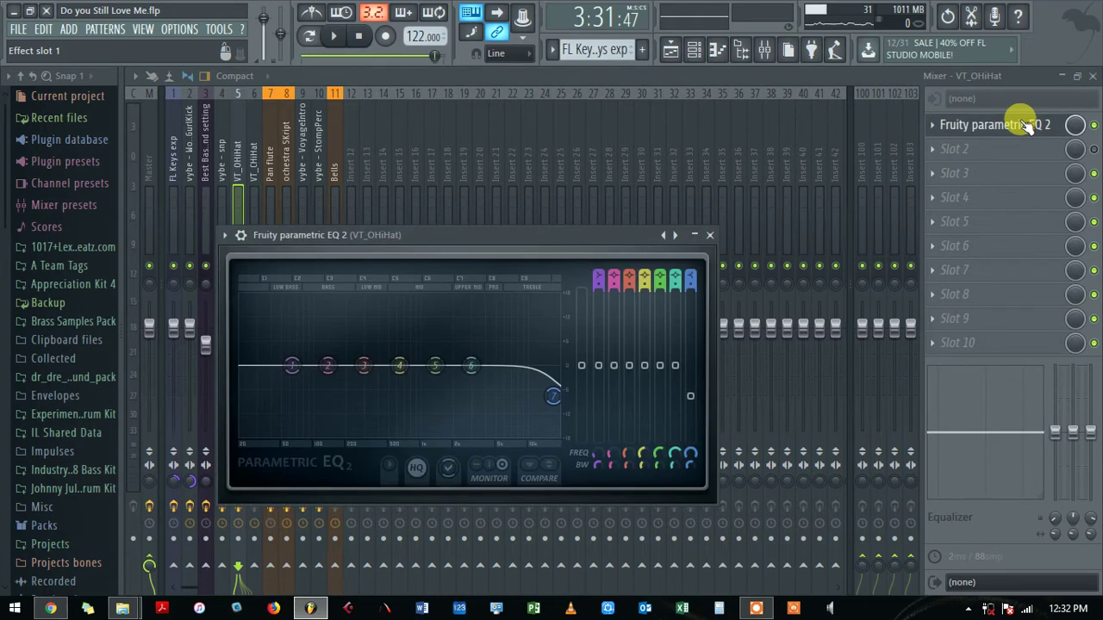
left_click(1022, 125)
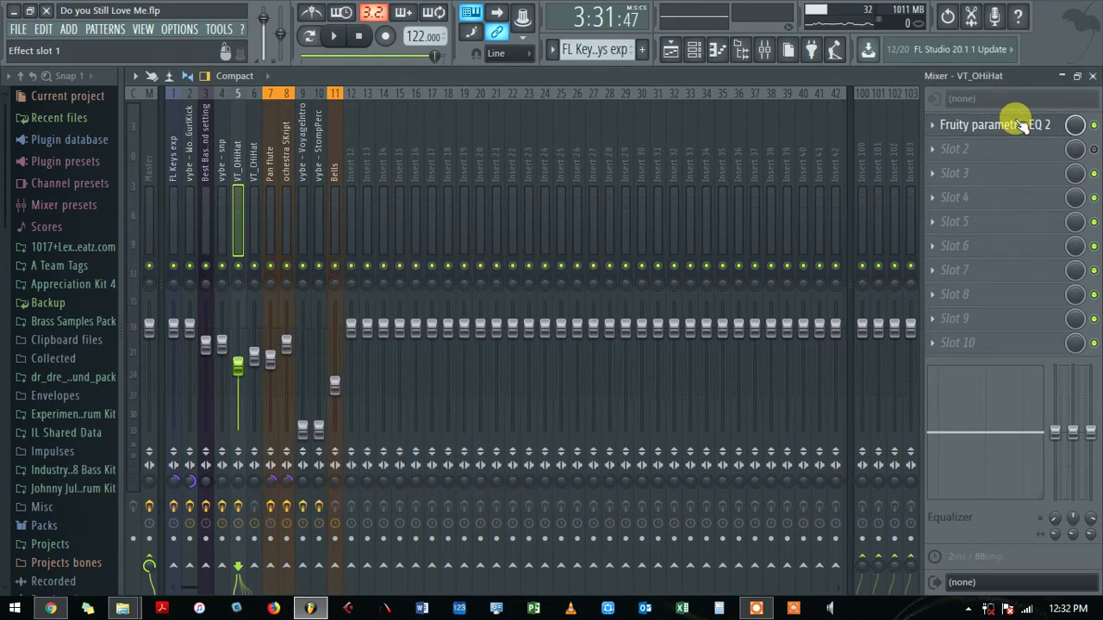
Step: View the Pan flute mixer track's Fruity parametric EQ 2 curve and Fruity Limiter settings
left_click(271, 167)
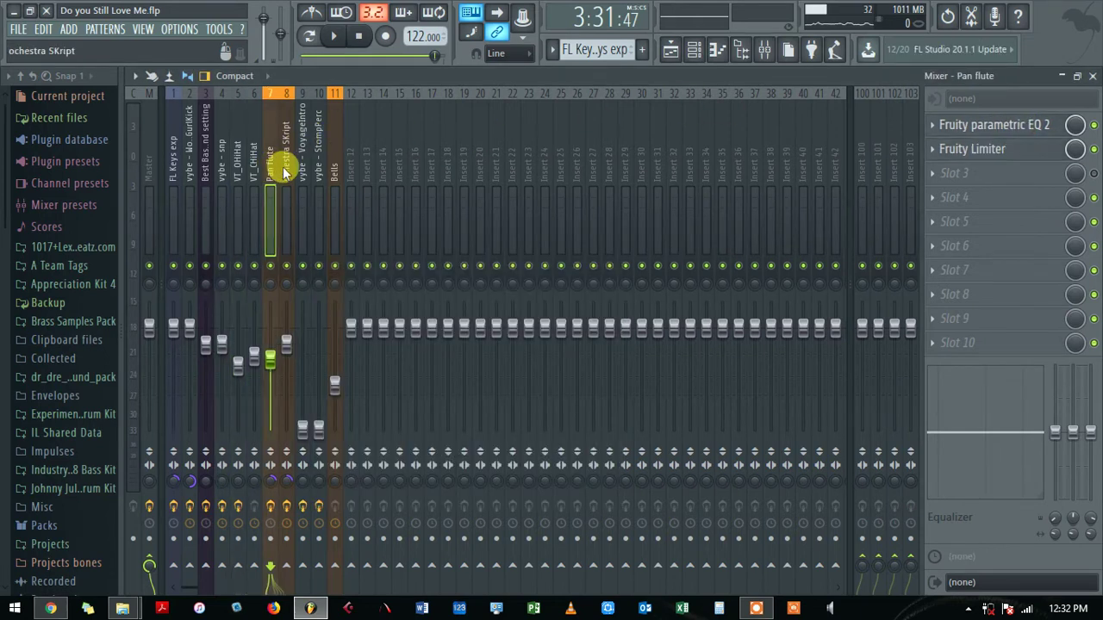
left_click(286, 168)
left_click(269, 164)
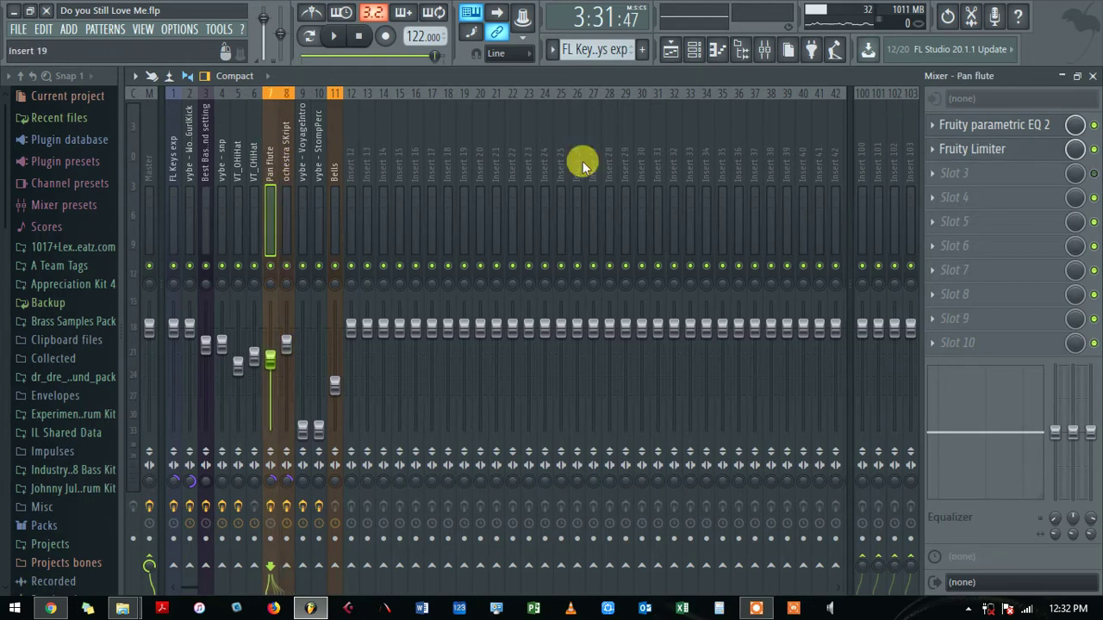
left_click(969, 129)
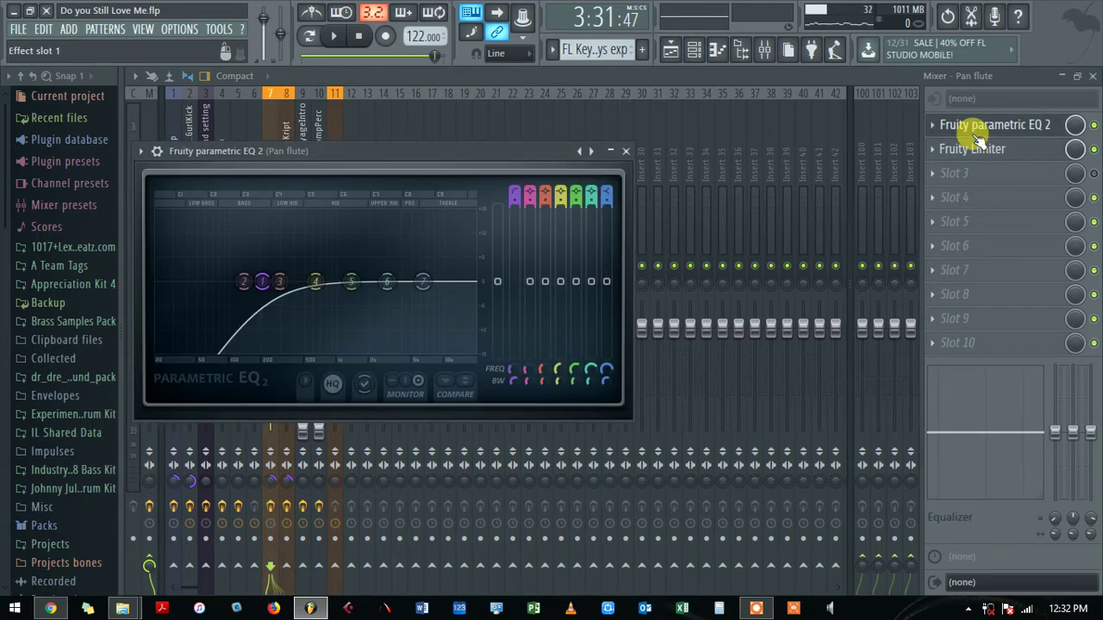
left_click(979, 135)
left_click(984, 141)
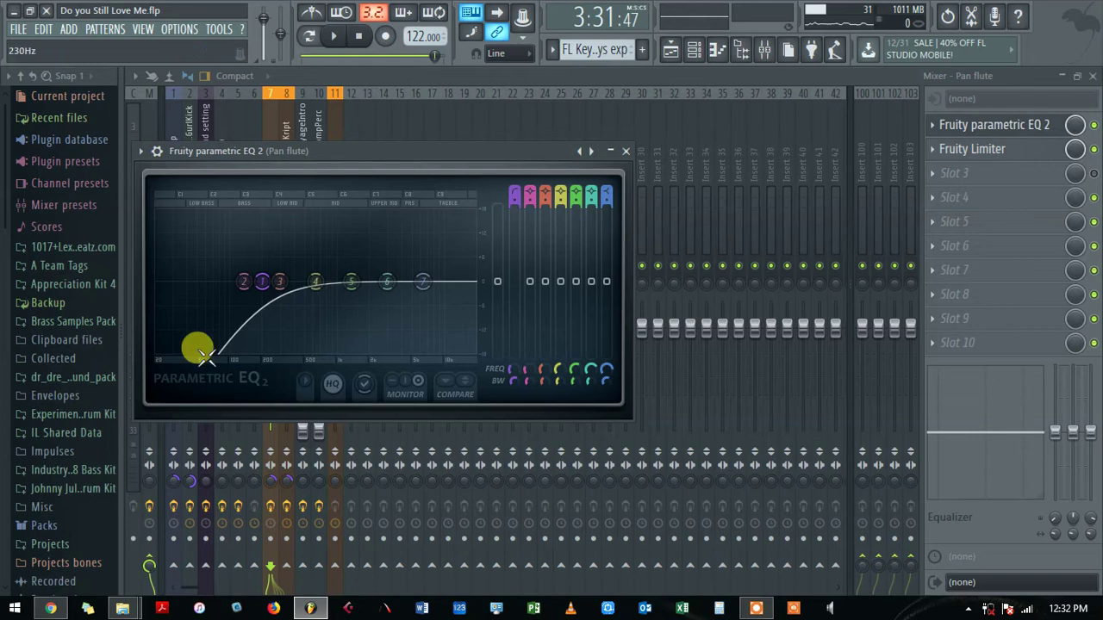
left_click(1013, 148)
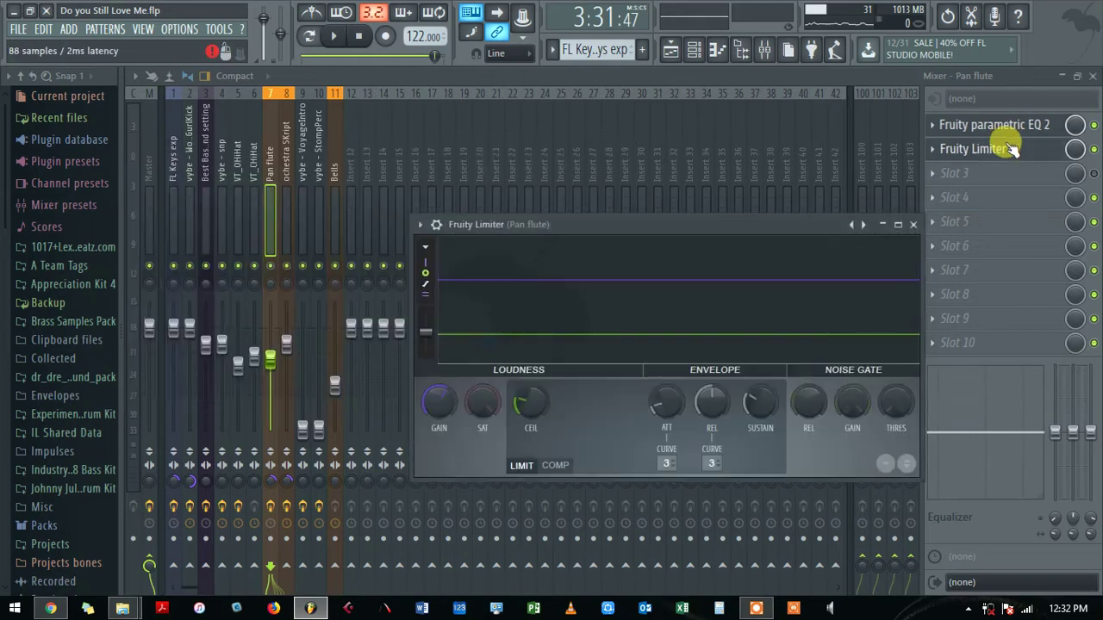
left_click(1013, 149)
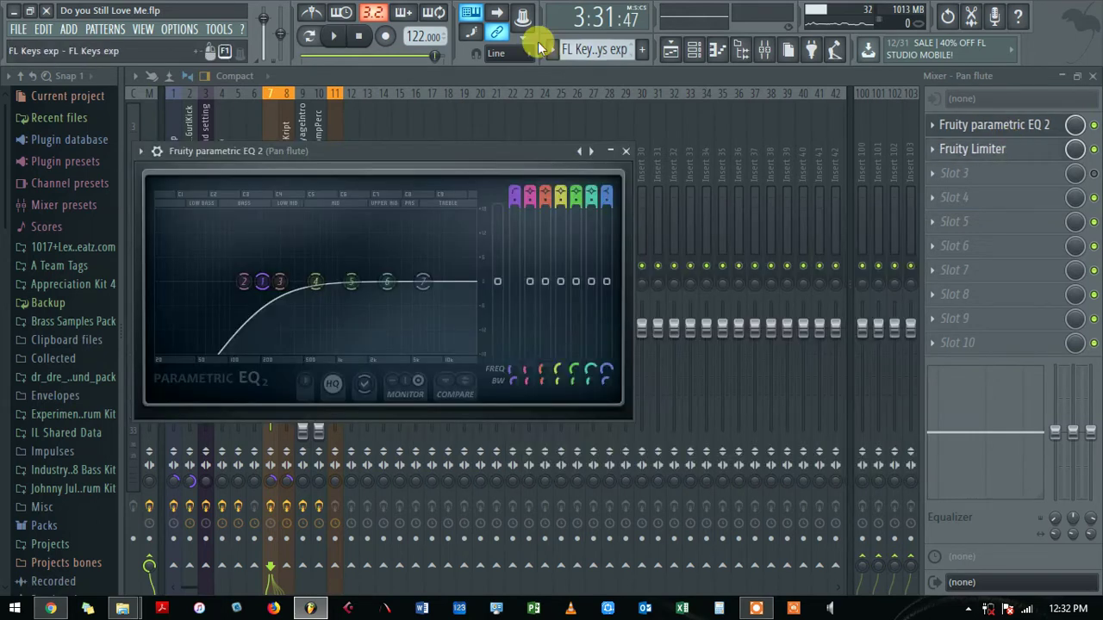
Step: Restore the mixer to a smaller floating window, select the Master track and reposition the window so its effect slots are fully visible
left_click(467, 79)
double_click(472, 80)
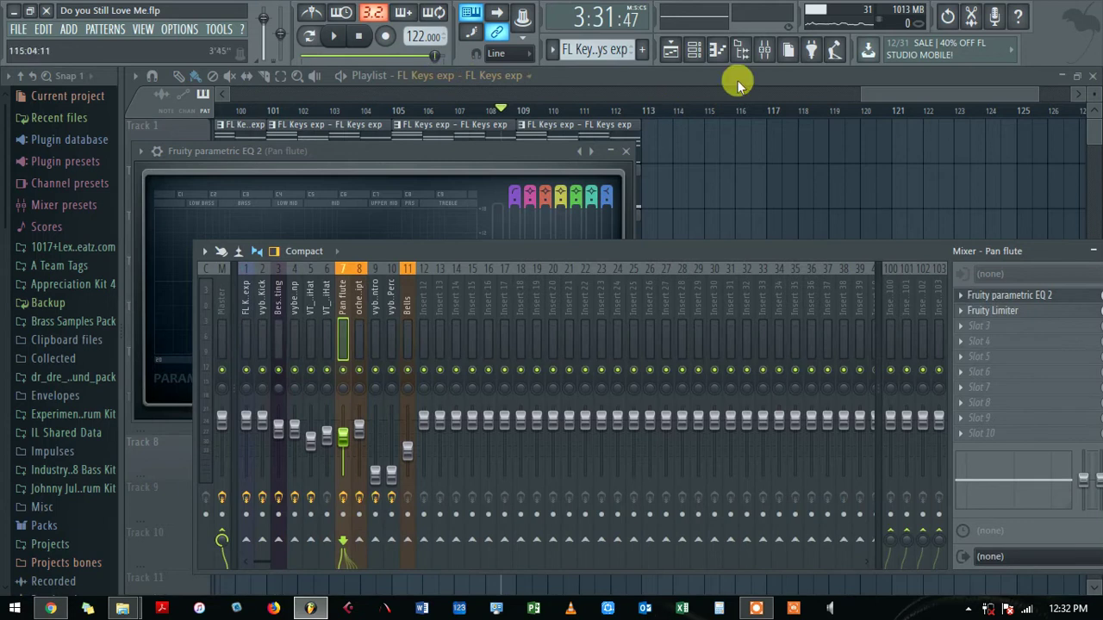
left_click(763, 49)
left_click(764, 49)
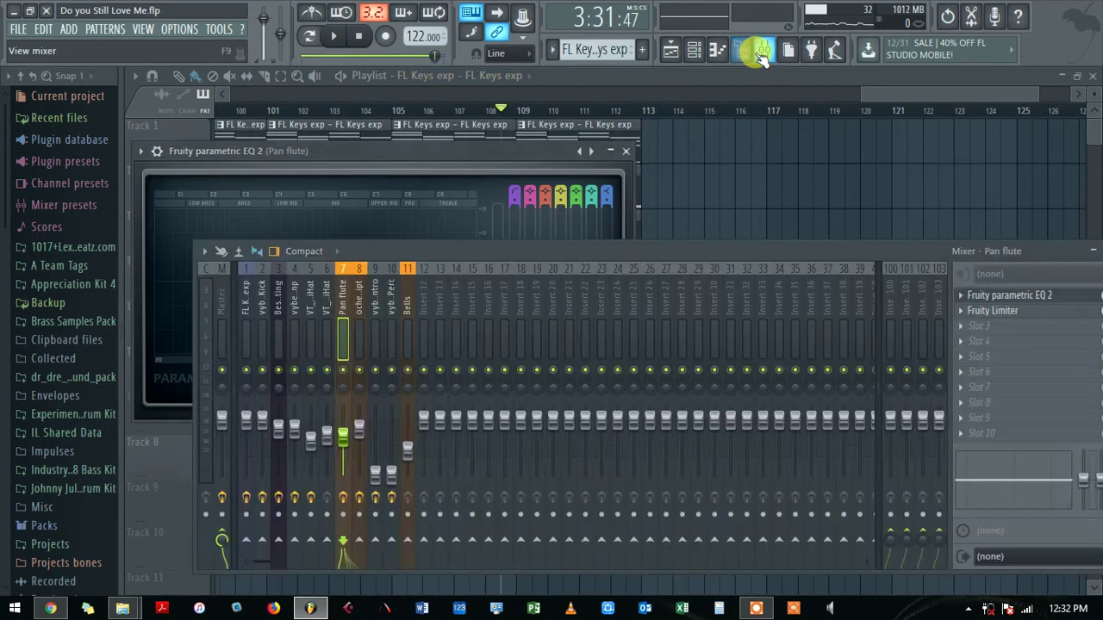
left_click_drag(625, 270, 233, 197)
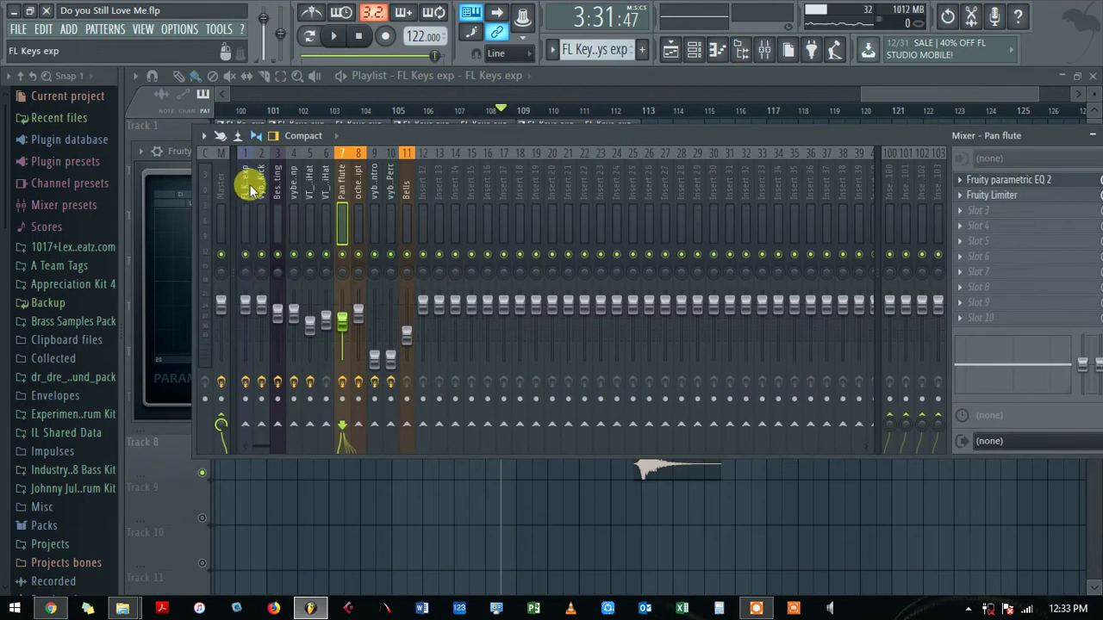
left_click(216, 181)
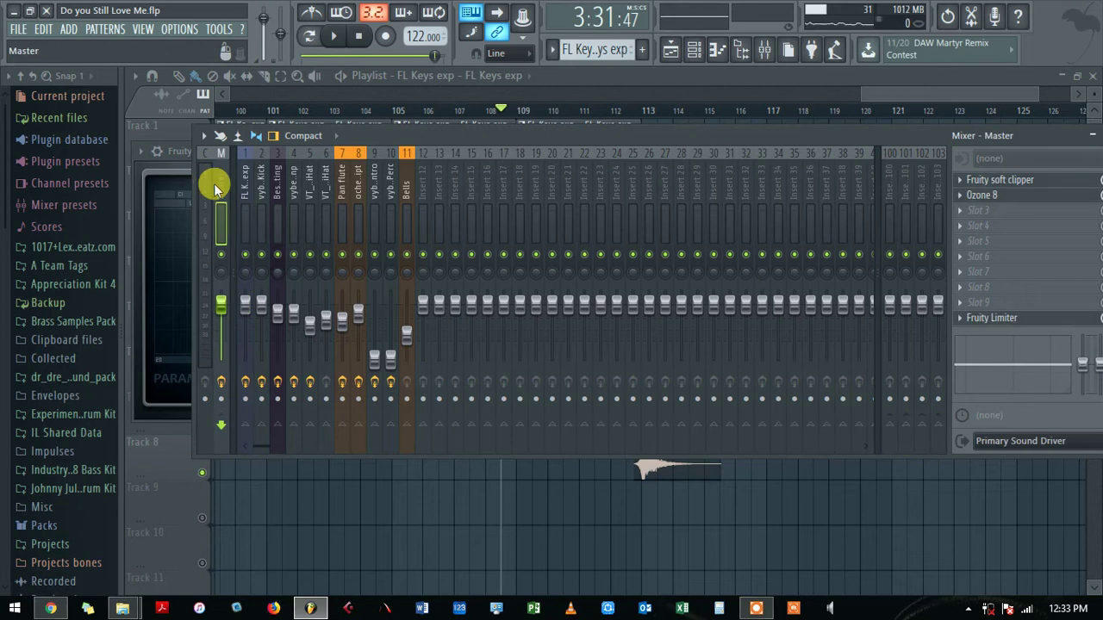
left_click_drag(623, 139, 423, 105)
left_click_drag(558, 97, 676, 154)
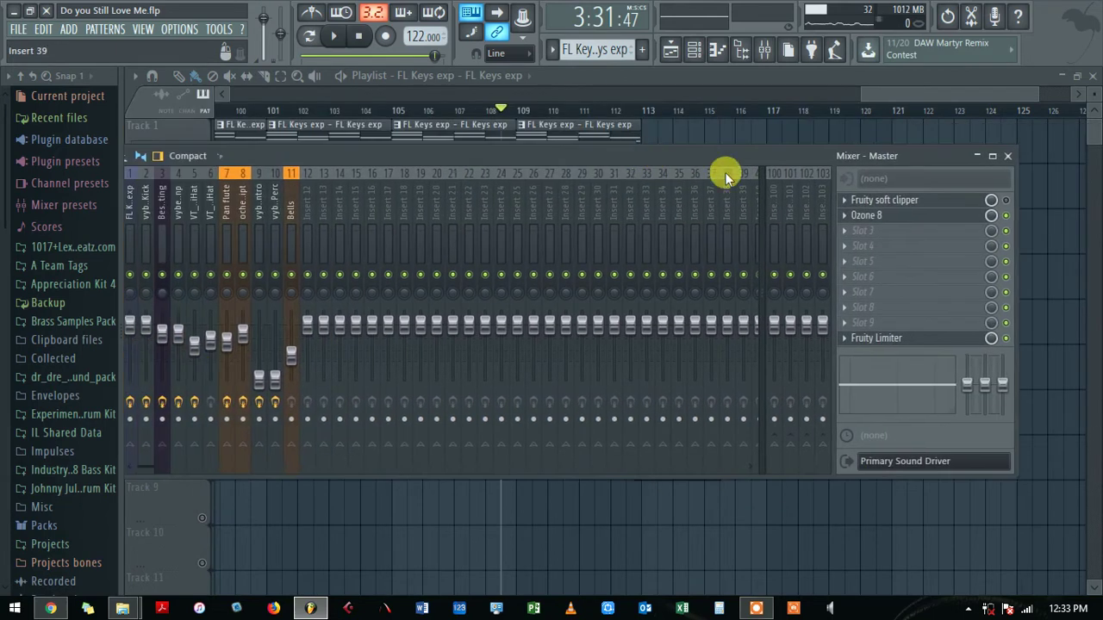
Step: Open Ozone 8 on the Master track and move its window up to show the whole interface
left_click(925, 212)
mouse_move(635, 118)
left_mouse_down()
mouse_move(675, 144)
mouse_move(721, 147)
mouse_move(652, 123)
left_mouse_up()
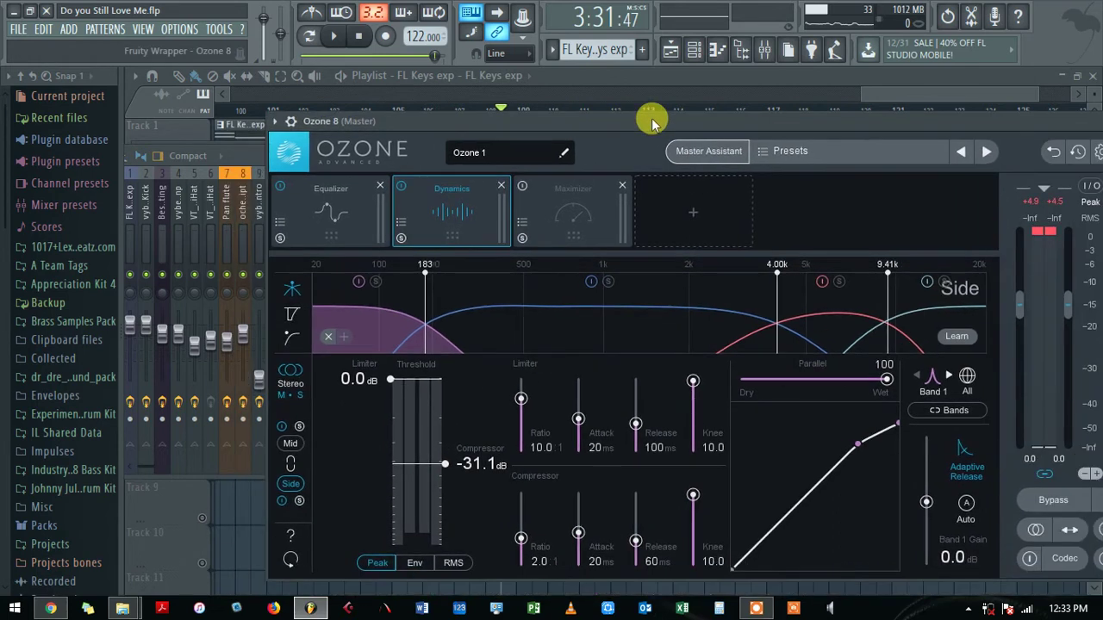
left_click_drag(556, 125, 561, 93)
Step: Examine Ozone 8's Equalizer, comparing the Mid and Side curves and viewing the Side channel's Band 8 lowpass settings
left_click(326, 176)
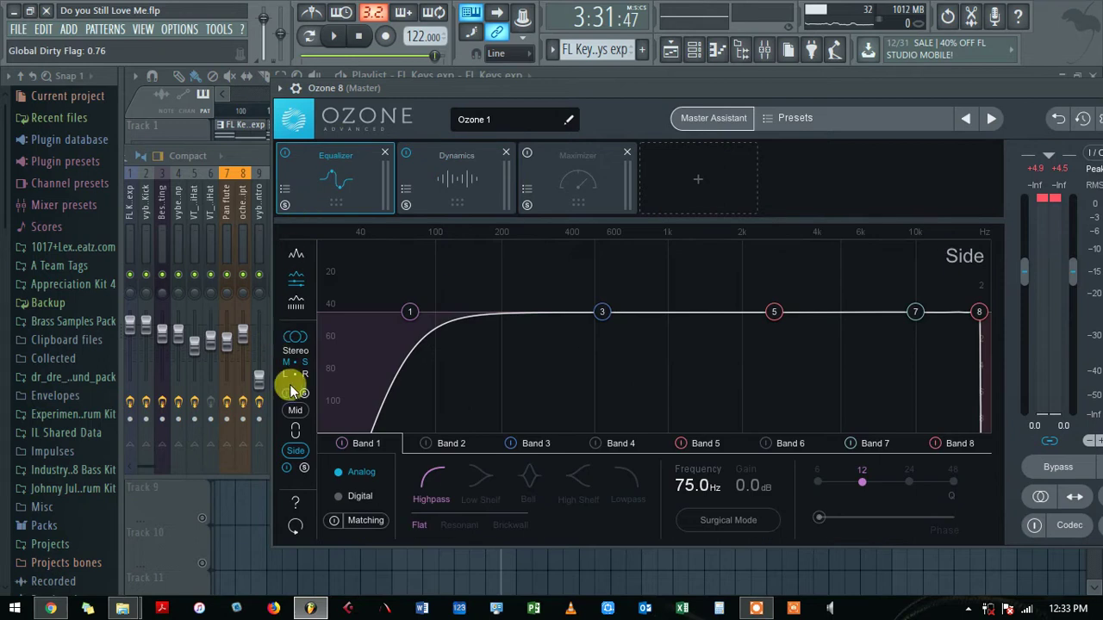
left_click(293, 411)
left_click(291, 450)
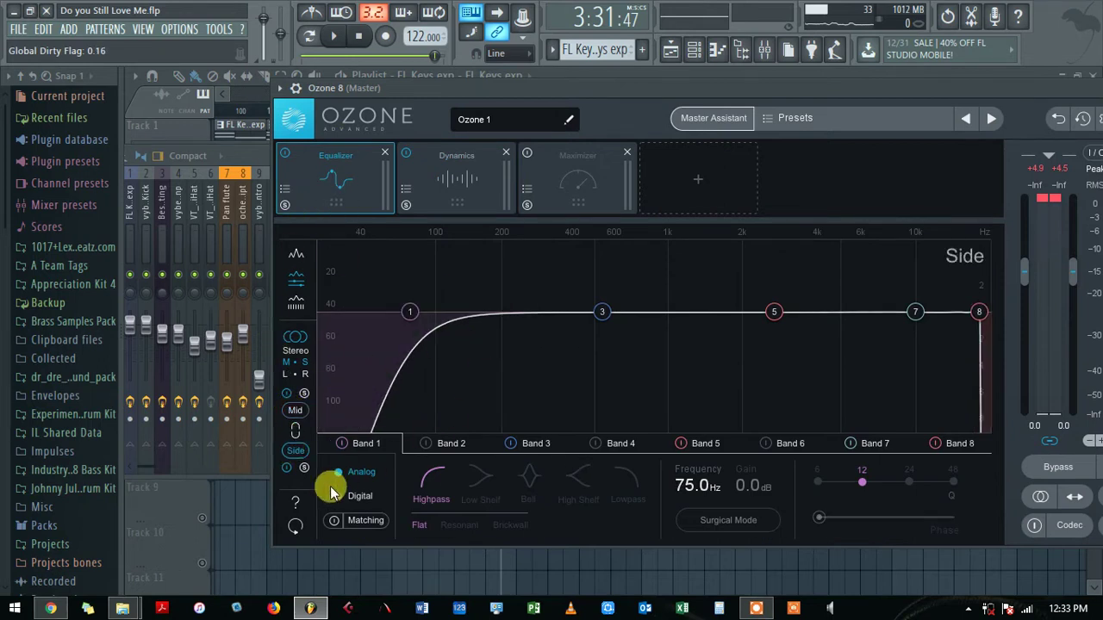
left_click(295, 411)
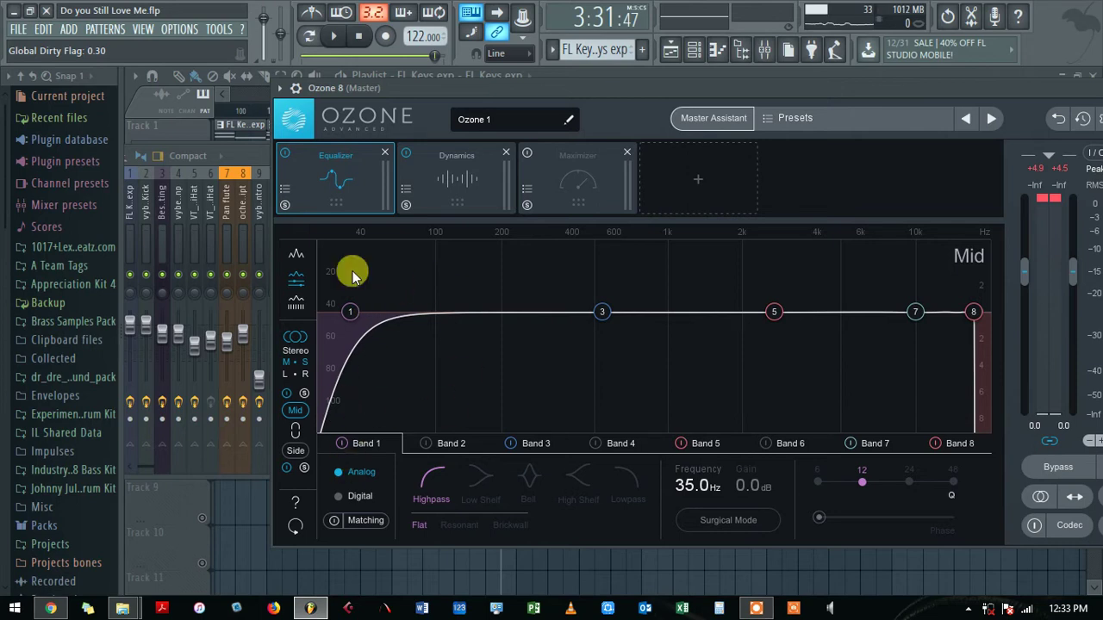
left_click(295, 452)
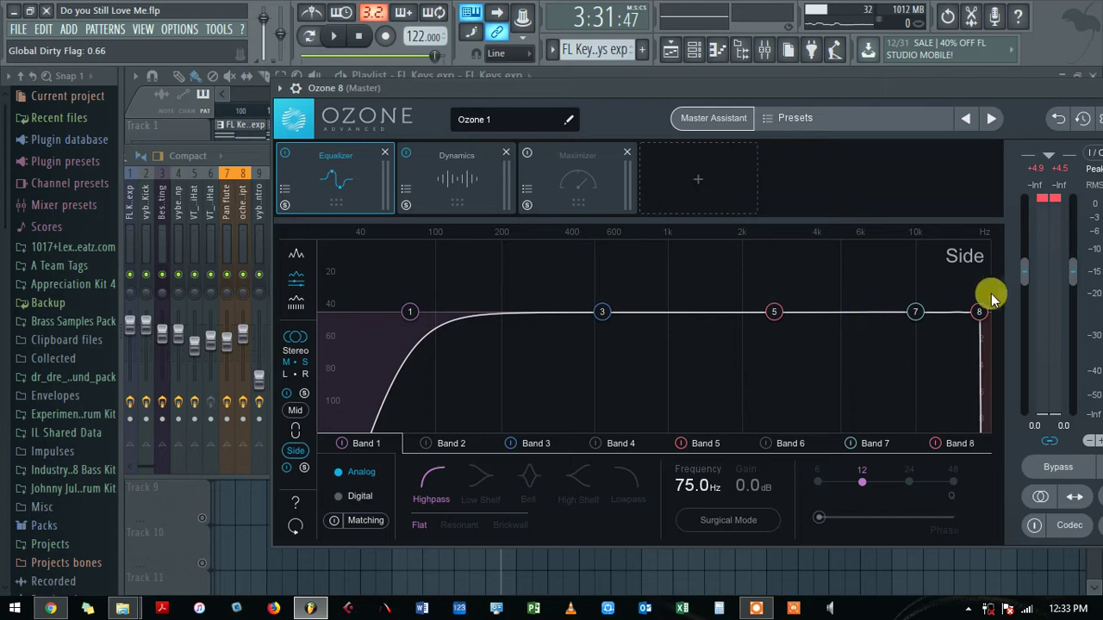
left_click(977, 312)
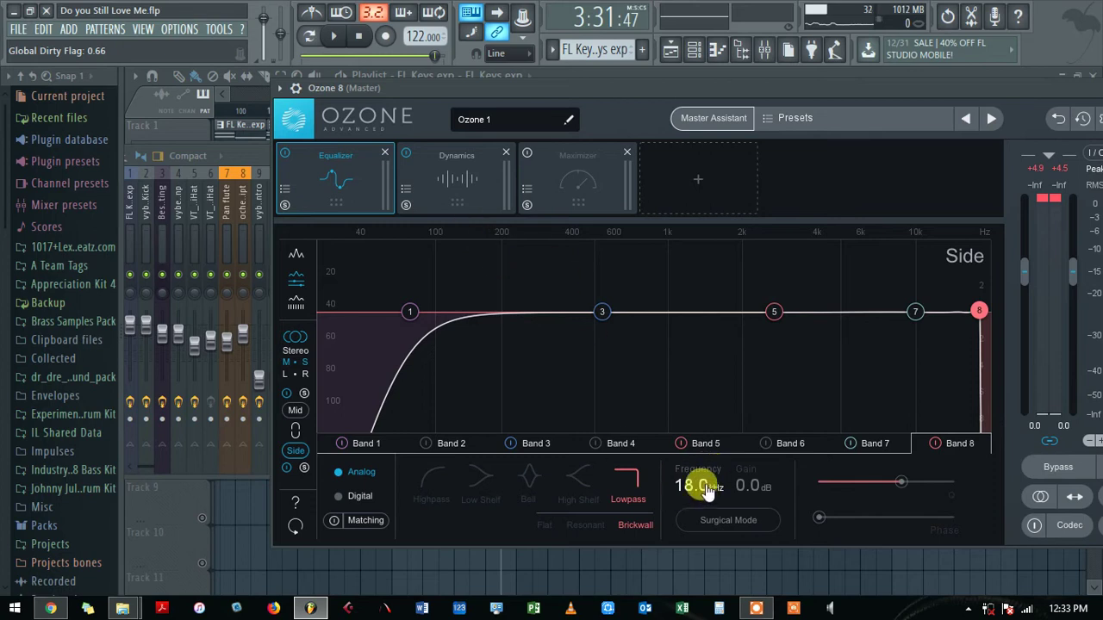
Step: Examine Ozone 8's Dynamics module on the Mid channel, viewing the compressor settings of Bands 1, 4 and 2
left_click(448, 185)
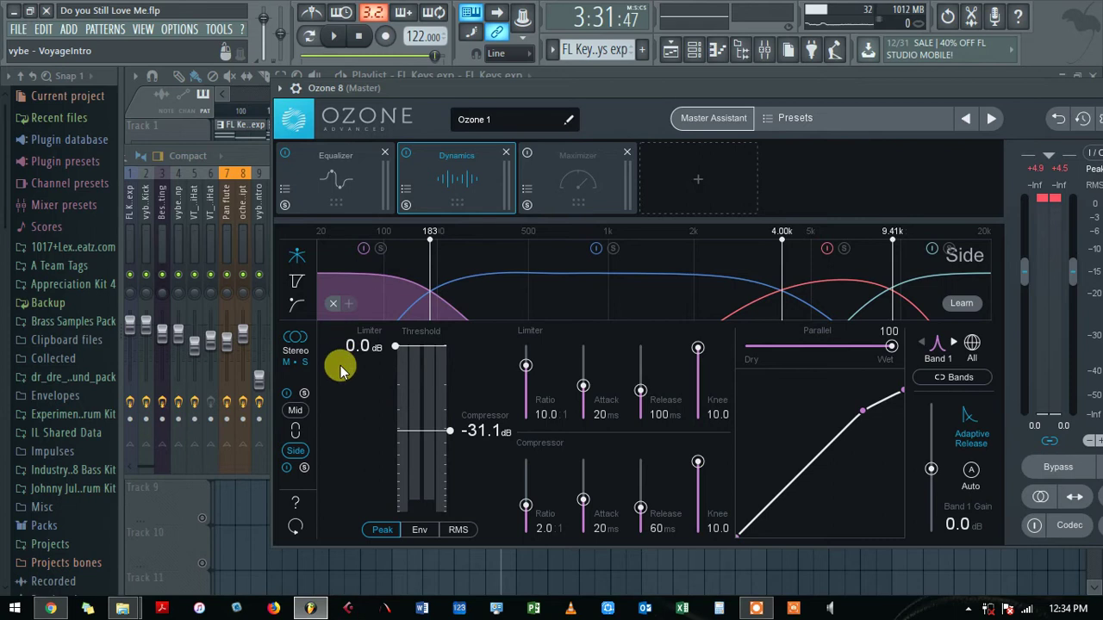
left_click(298, 411)
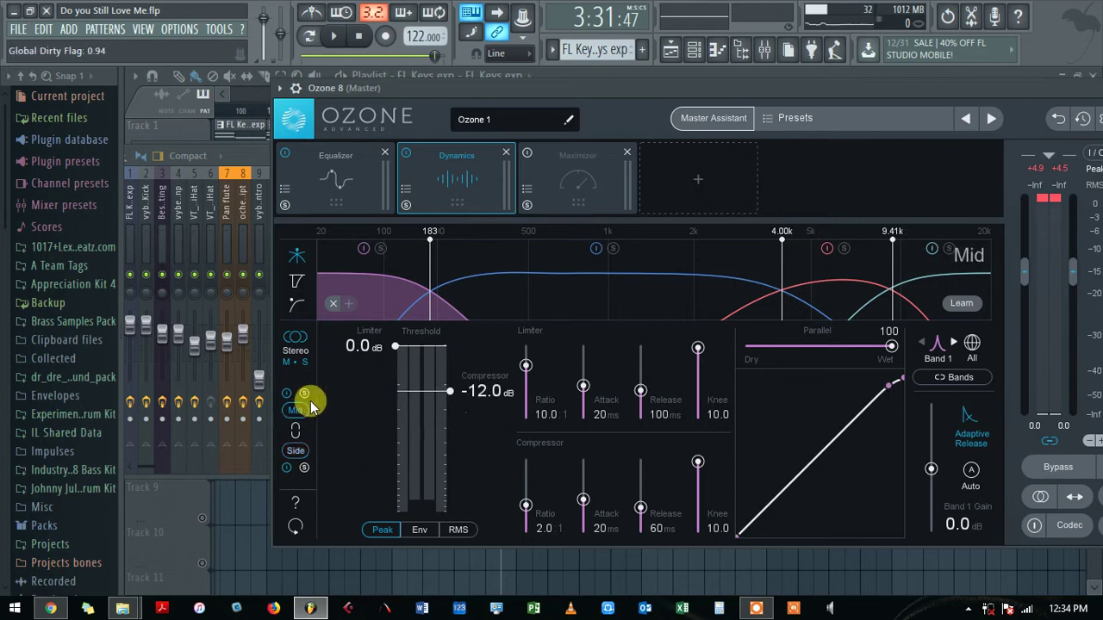
left_click(913, 295)
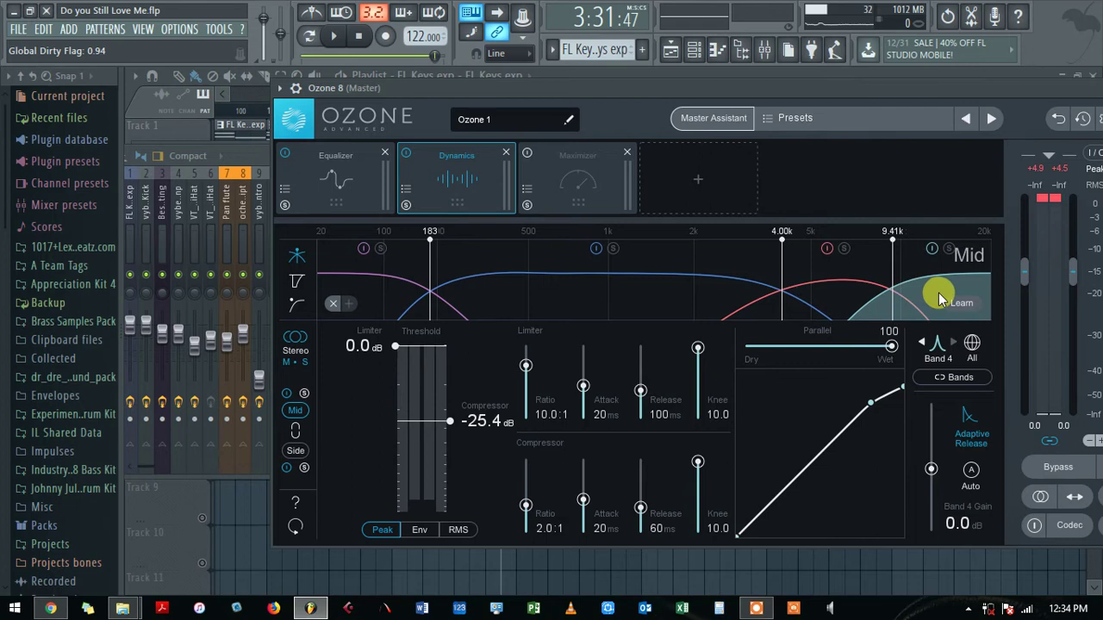
left_click(671, 297)
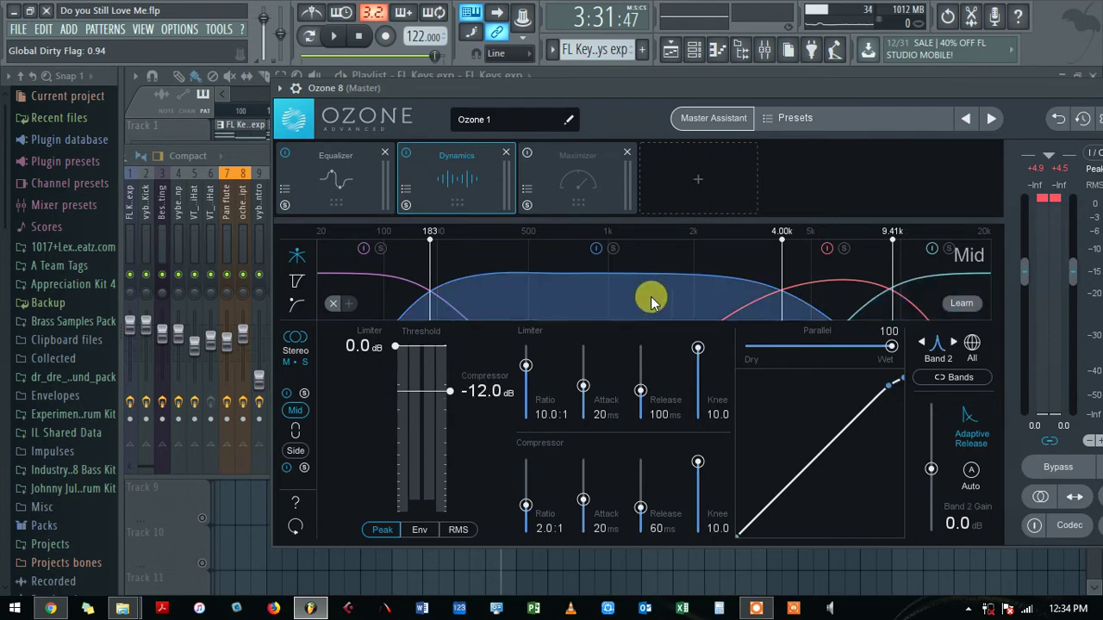
Step: Examine the Dynamics settings of Bands 1, 2, 4 and 3 on the Mid channel and Band 3 on Side, plus the Maximizer module
left_click(382, 284)
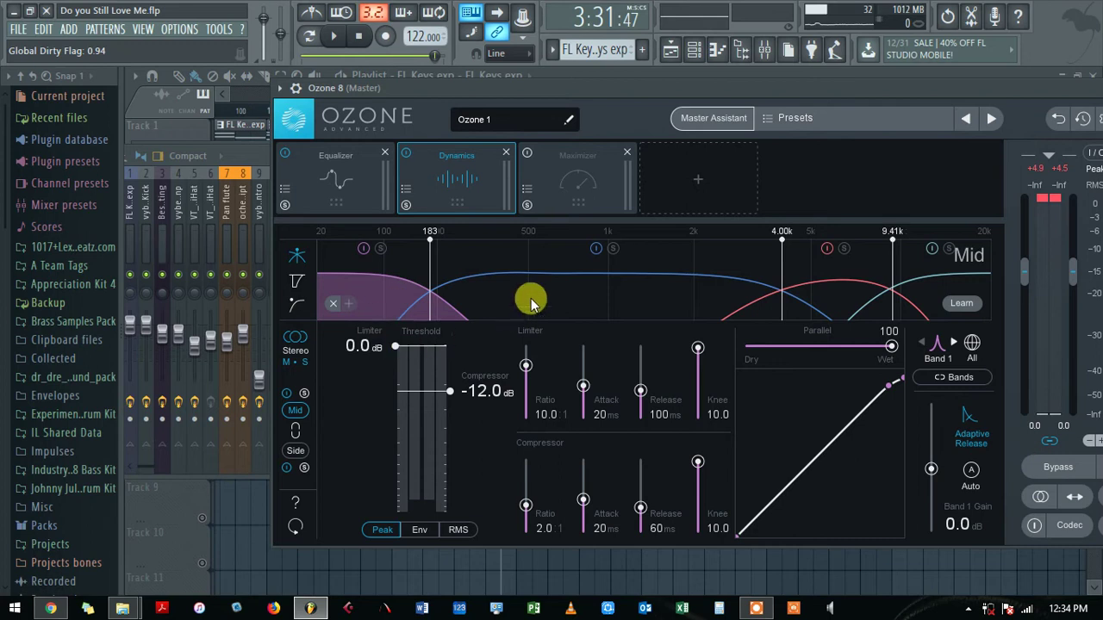
left_click(639, 310)
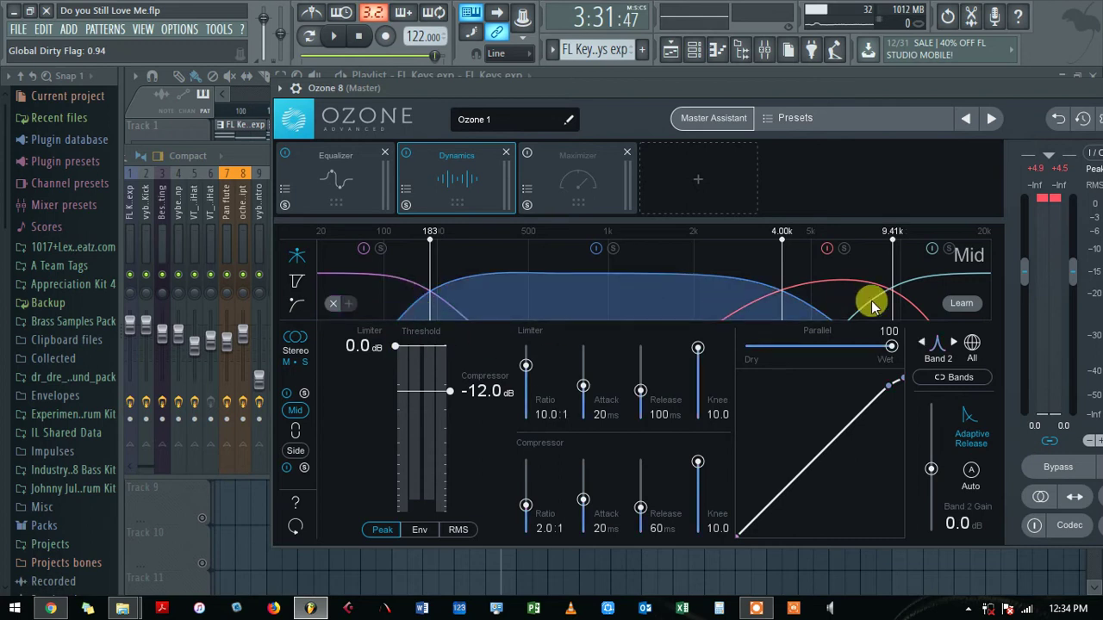
left_click(923, 303)
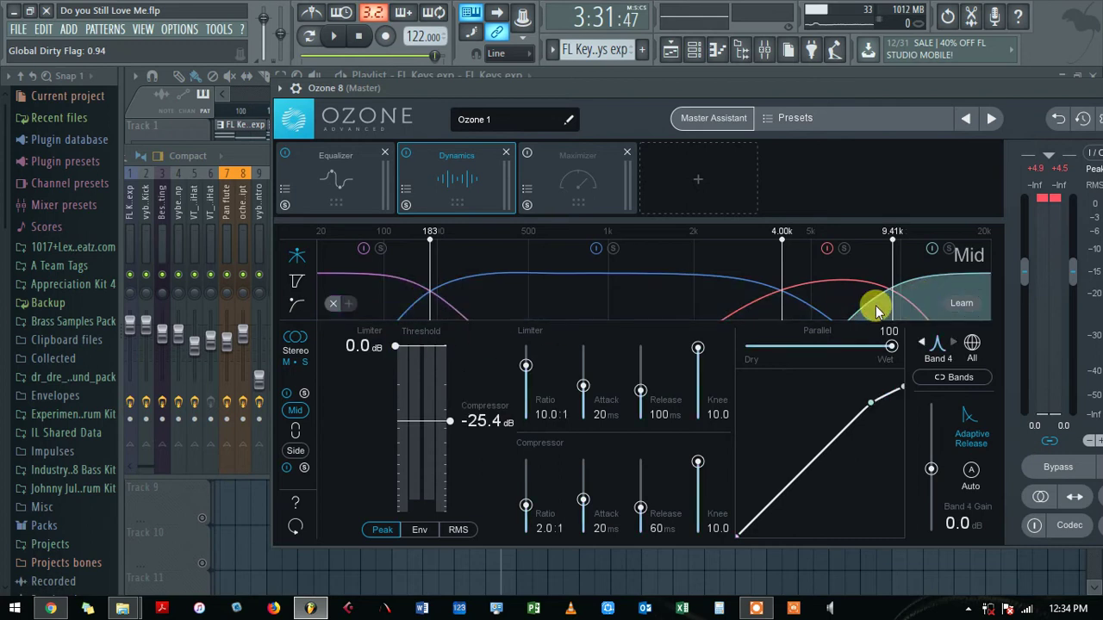
left_click(840, 295)
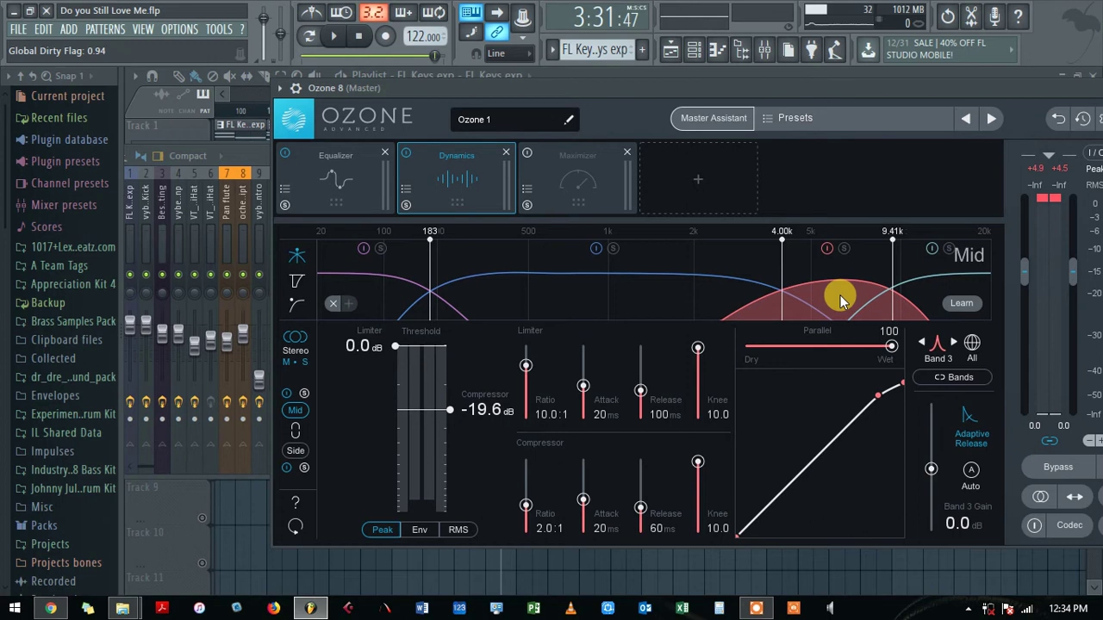
left_click(293, 451)
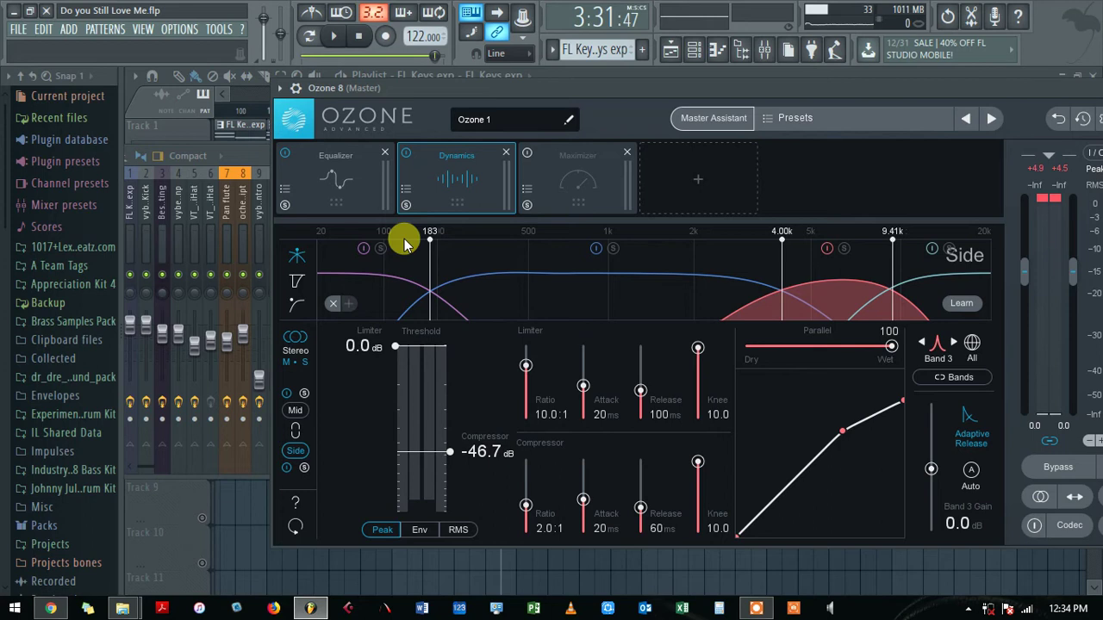
left_click(558, 178)
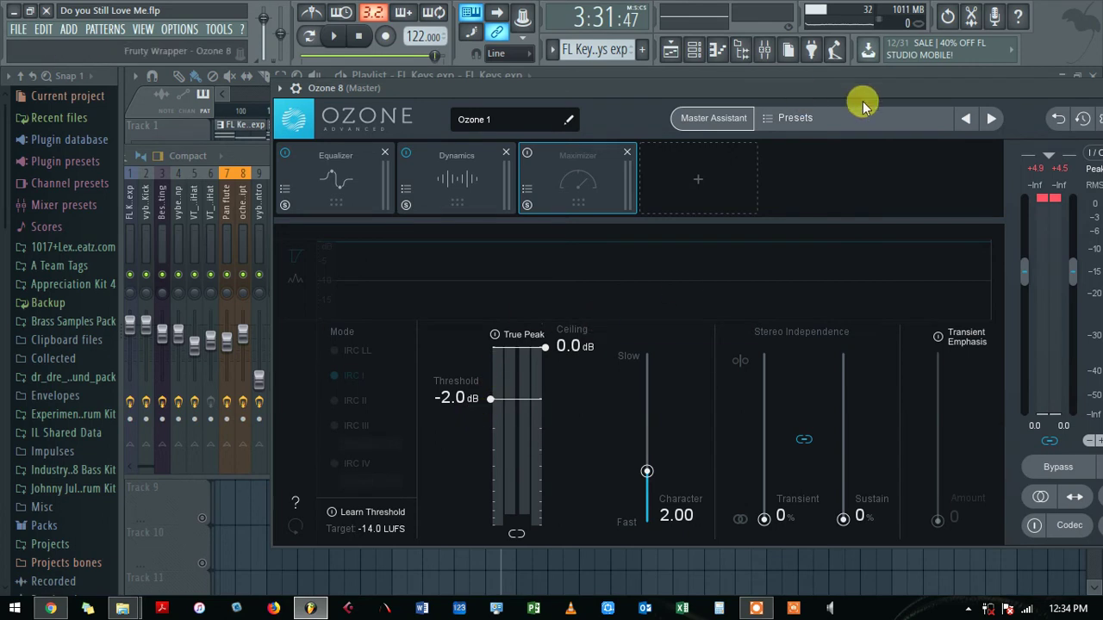
Step: Bring up the mixer, move the Ozone 8 window aside, and view the Master track's Fruity Limiter settings before closing its window
key("F9")
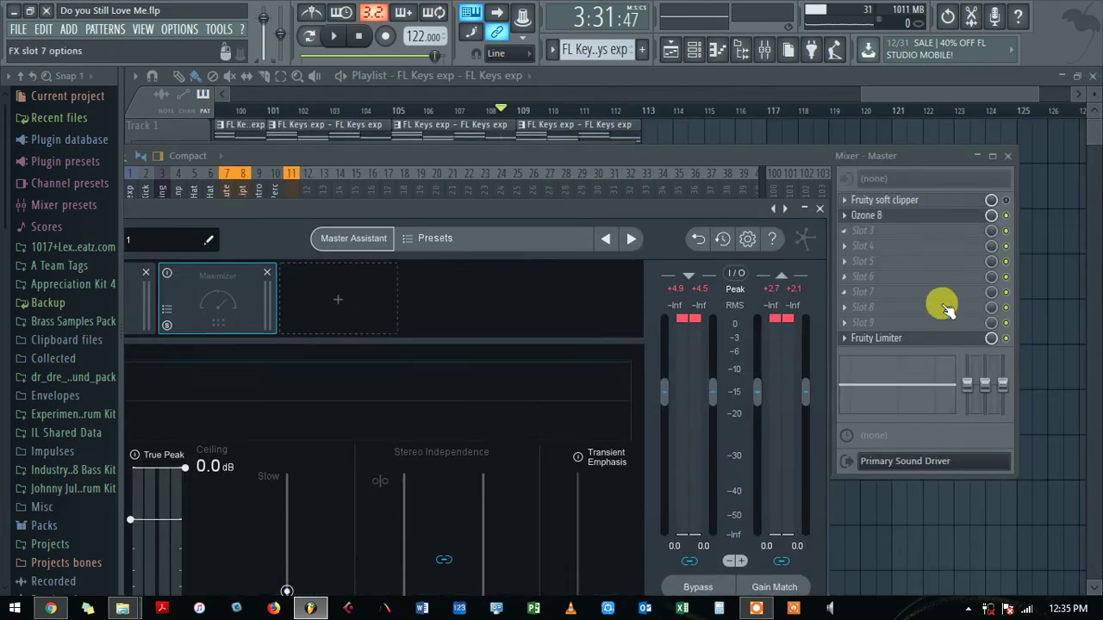
left_click(918, 340)
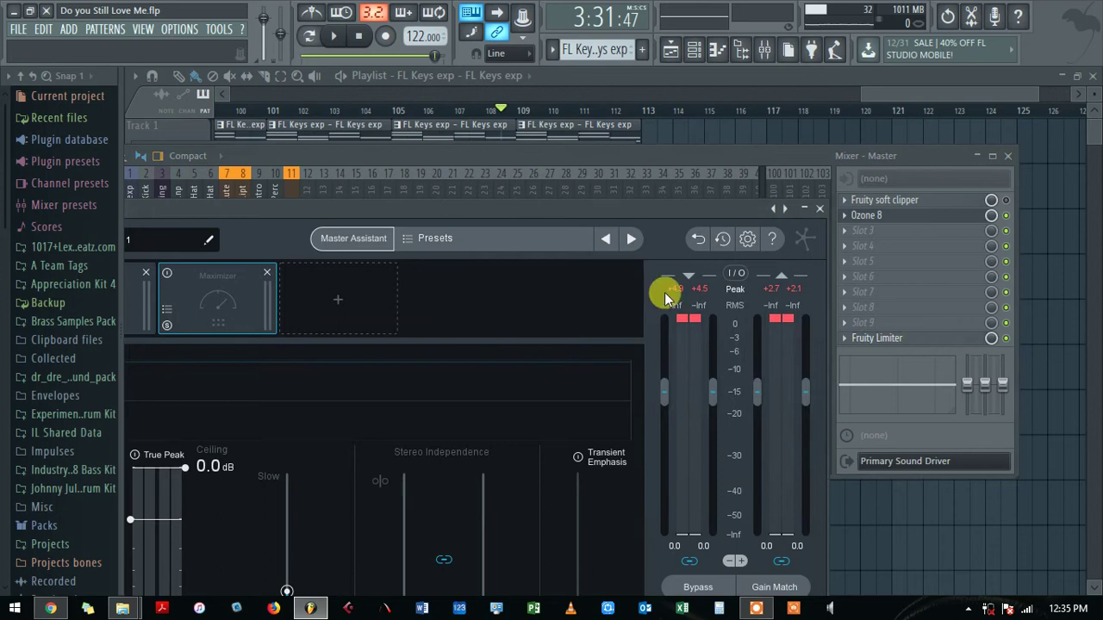
left_click_drag(351, 215, 123, 247)
left_click(927, 349)
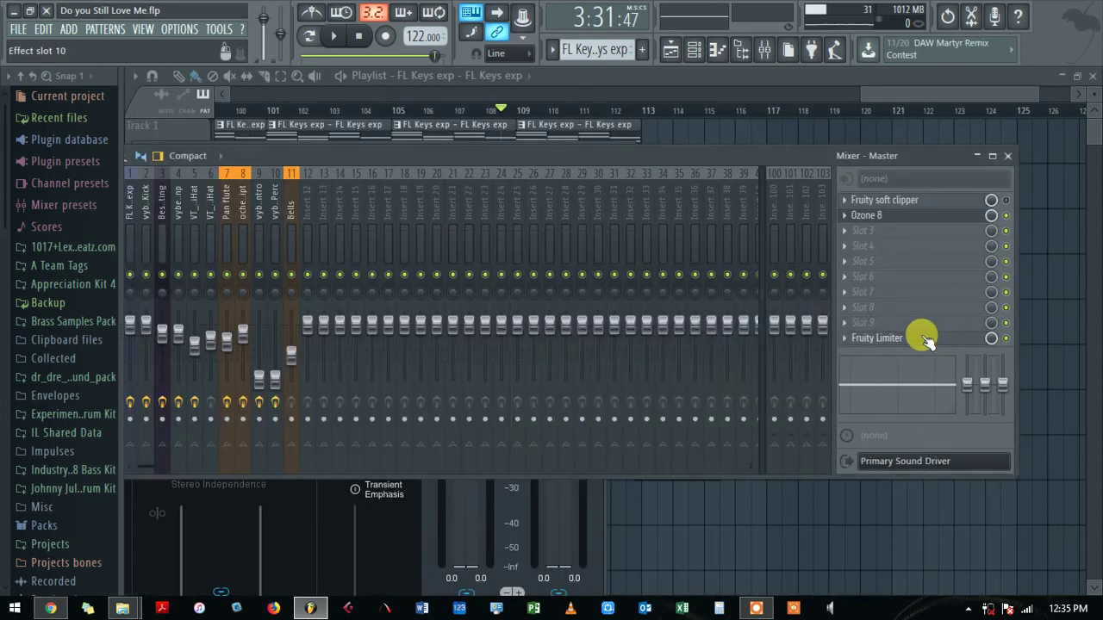
left_click(918, 338)
left_click_drag(732, 276, 839, 337)
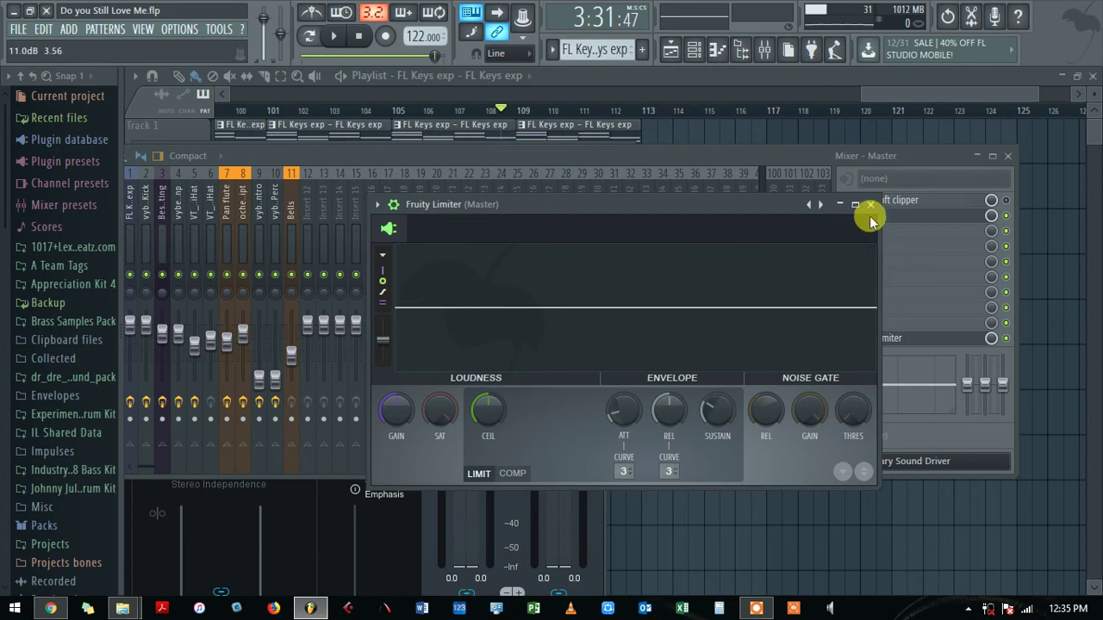
left_click(871, 205)
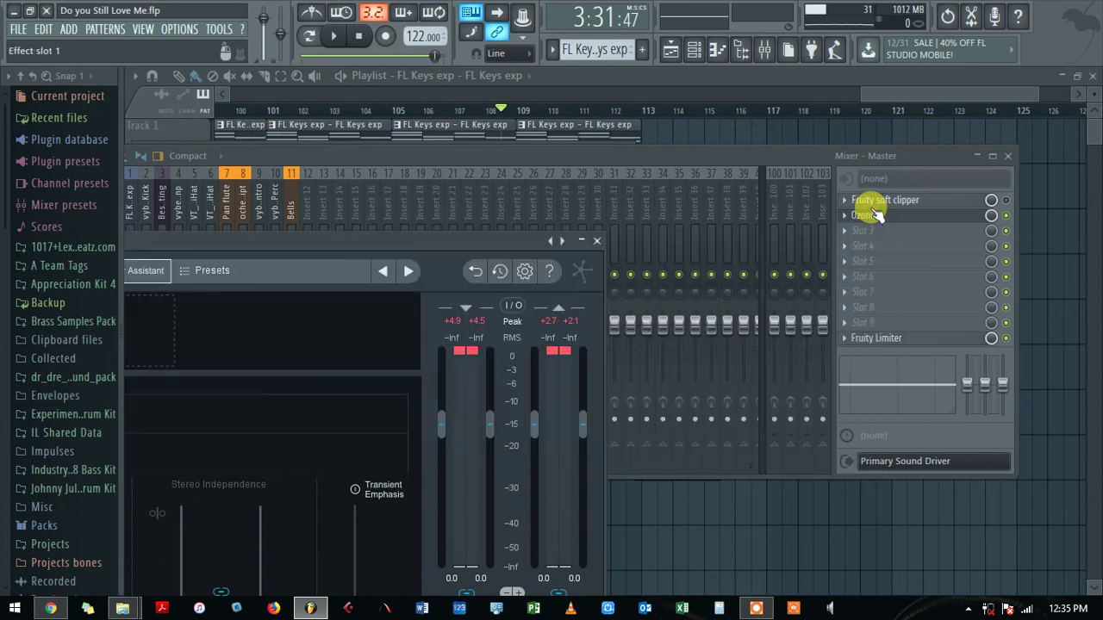
Step: Bring the Playlist forward and unmute all of its tracks, including the hi-hat clips on Track 7
left_click(670, 52)
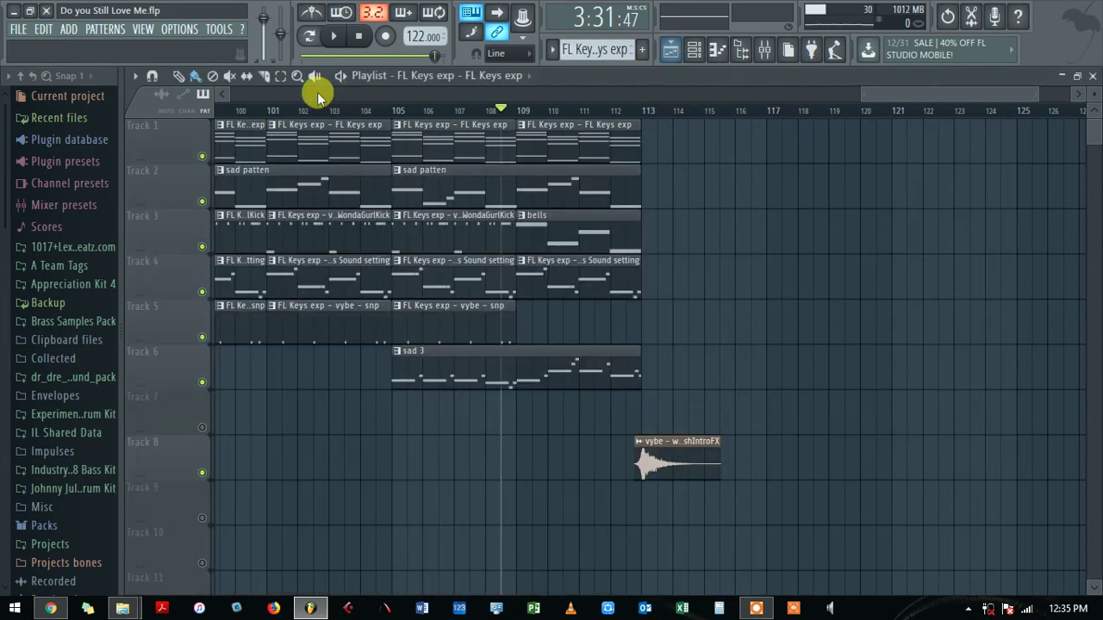
left_click_drag(943, 93, 250, 103)
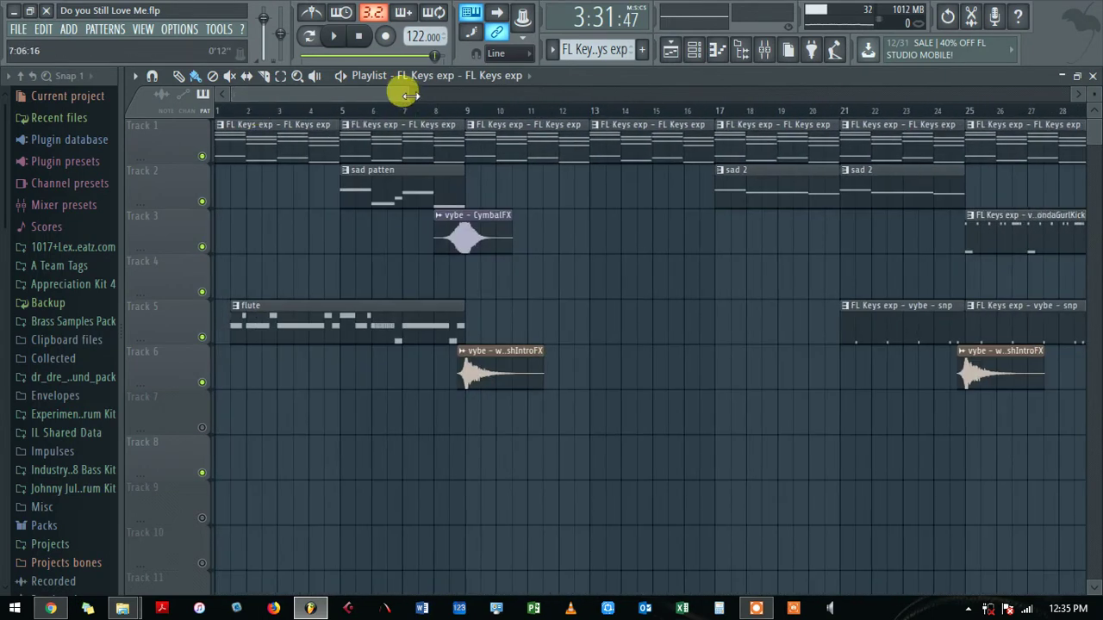
left_click_drag(394, 93, 743, 98)
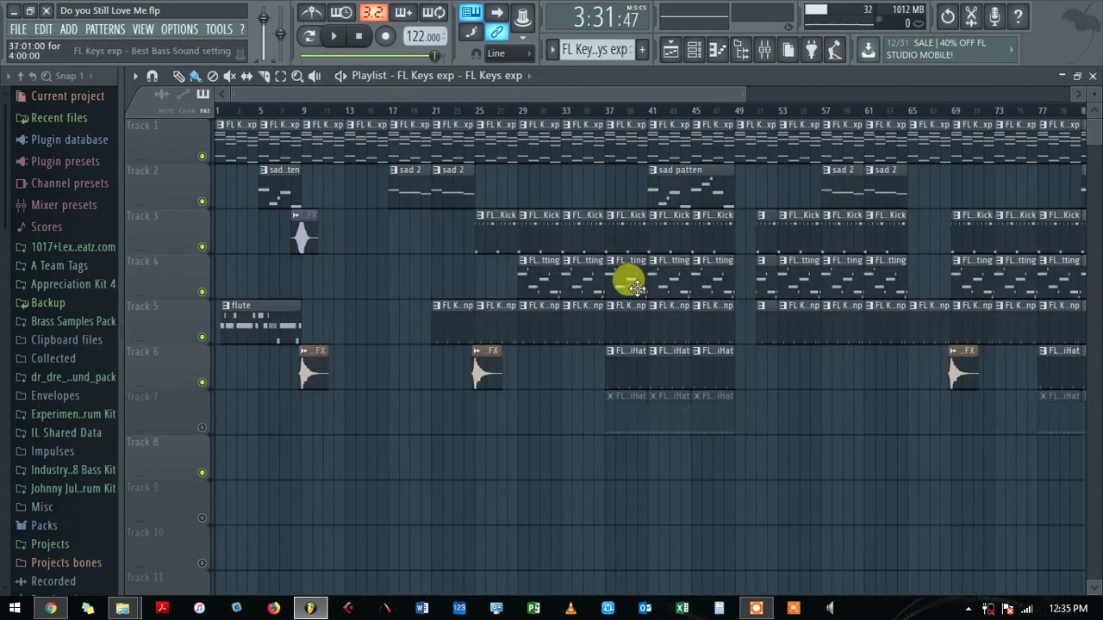
left_click(203, 380)
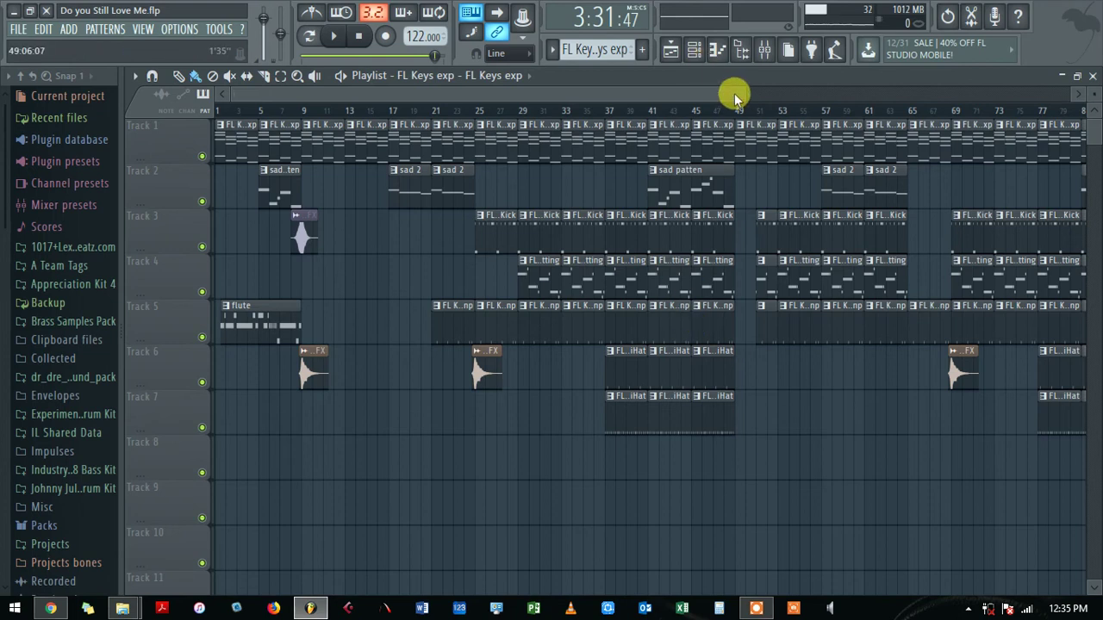
left_click_drag(741, 93, 631, 93)
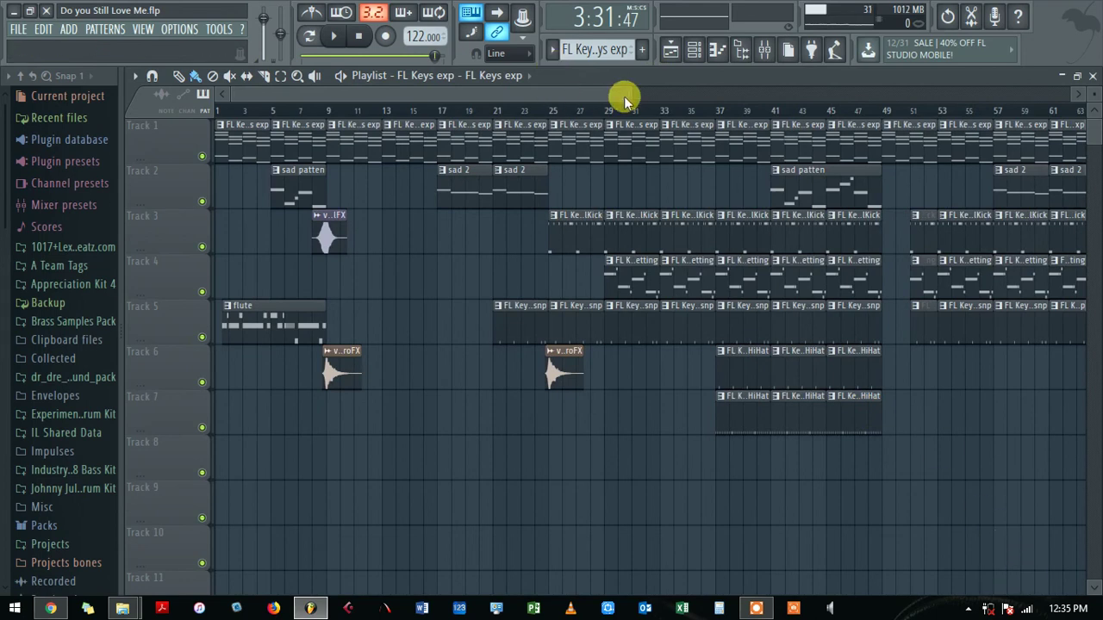
Step: Exit the program without saving the changes to "Do you Still Love Me.flp"
left_click(758, 607)
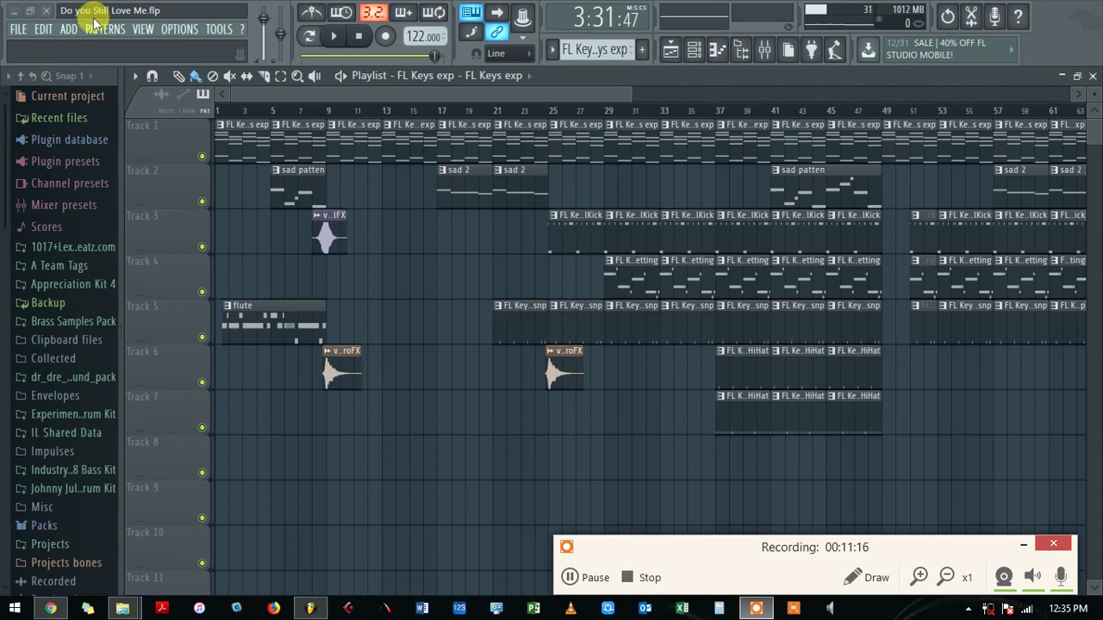
left_click(46, 10)
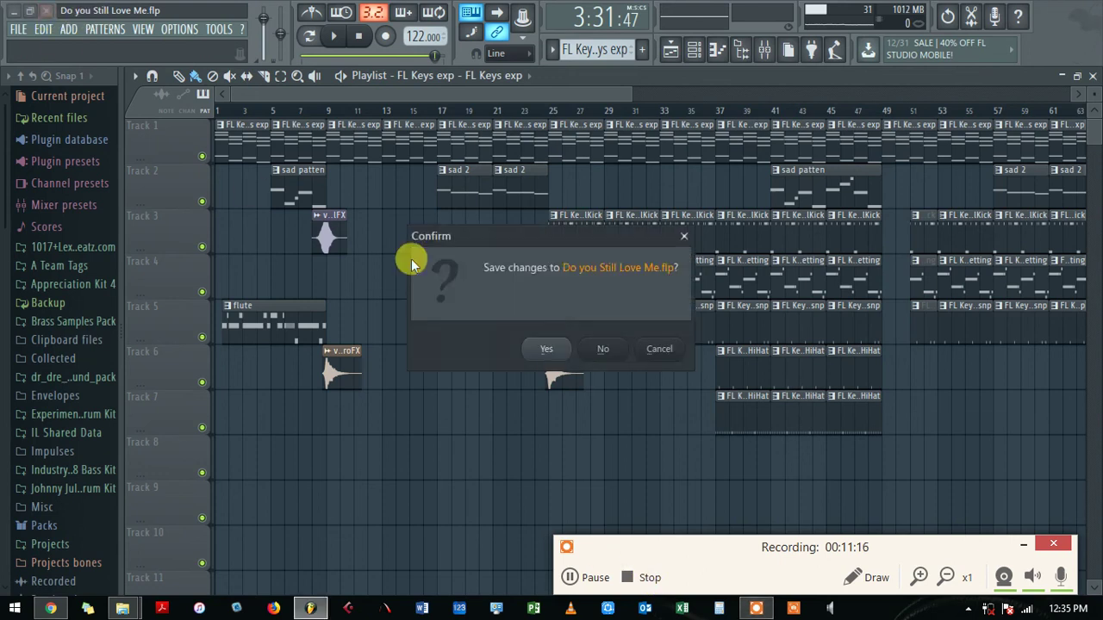
left_click(602, 349)
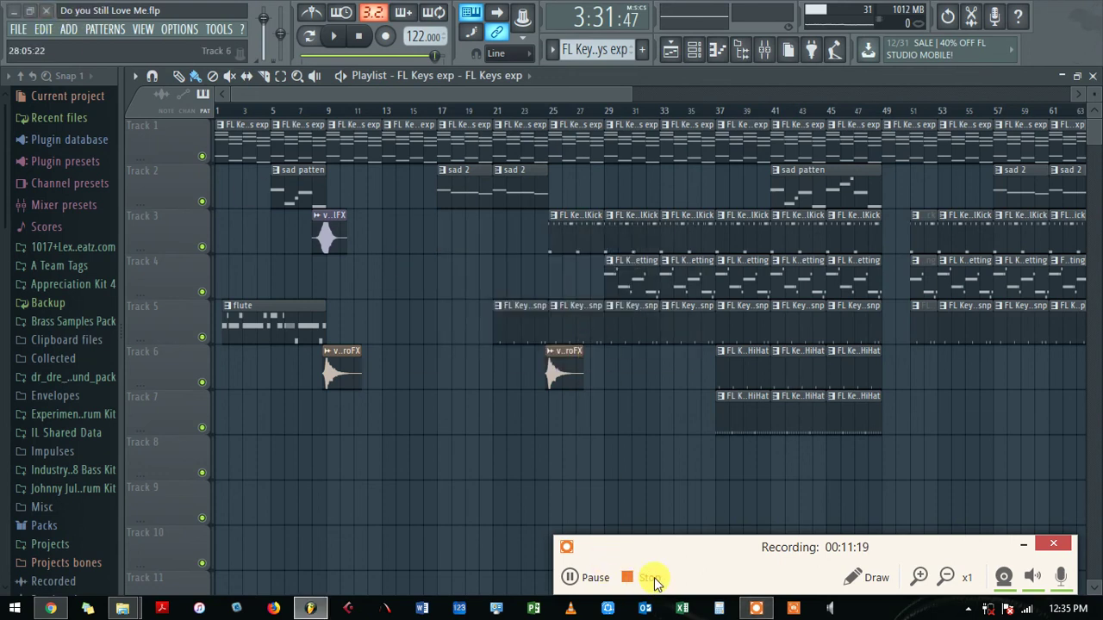